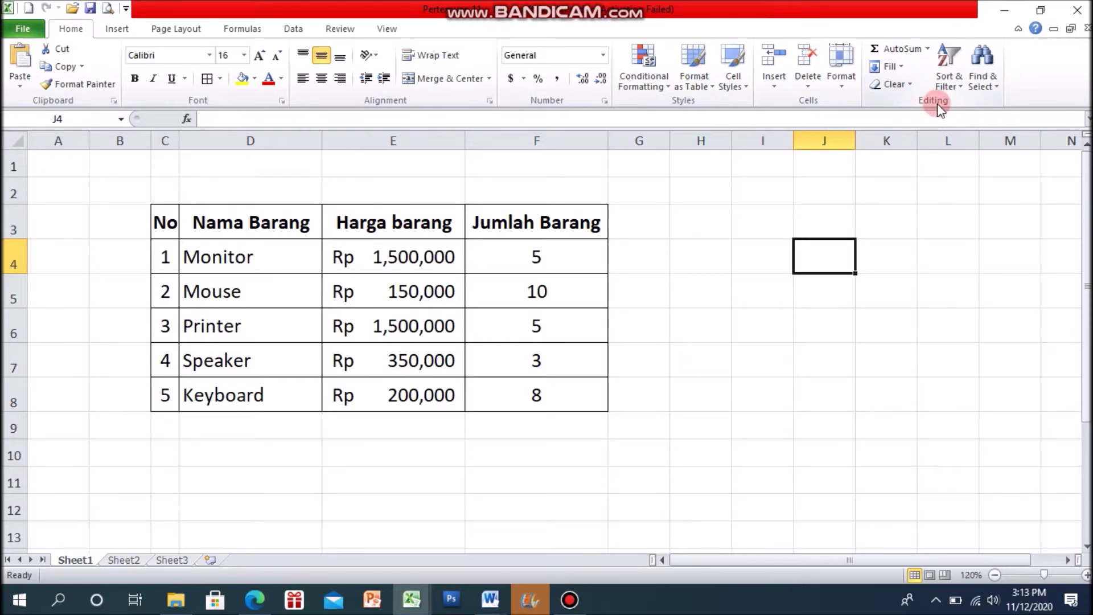
Capture the ribbon's Editing group as an image, paste it beside the table, and enlarge it
{"action": "key", "text": "Print"}
{"action": "left_click_drag", "start_coordinate": [863, 38], "coordinate": [1024, 121]}
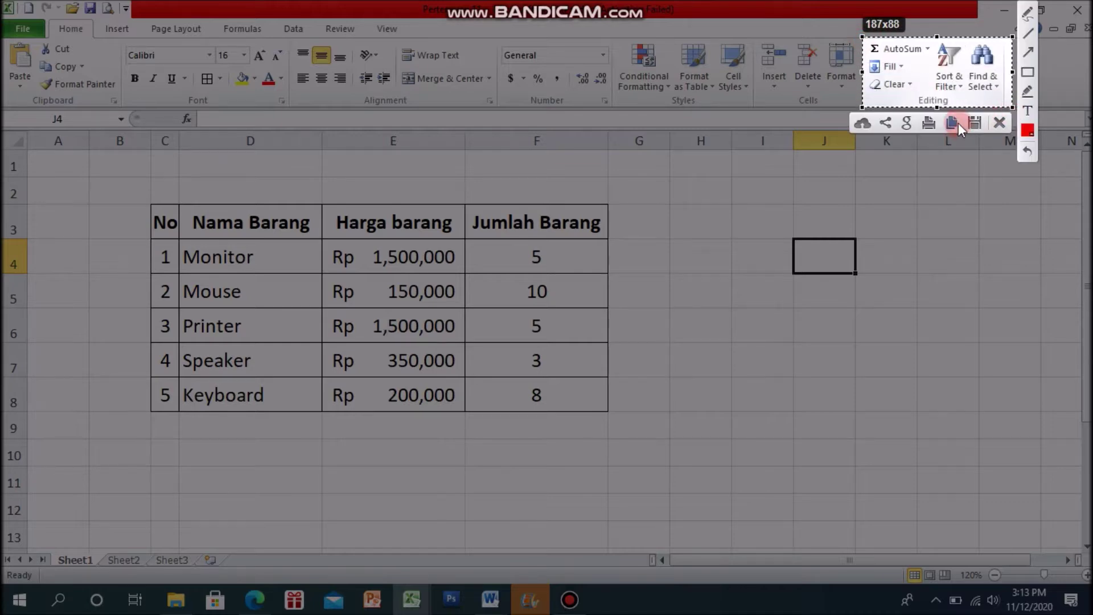
{"action": "left_click", "coordinate": [959, 122]}
{"action": "left_click", "coordinate": [764, 224]}
{"action": "key", "text": "ctrl+v"}
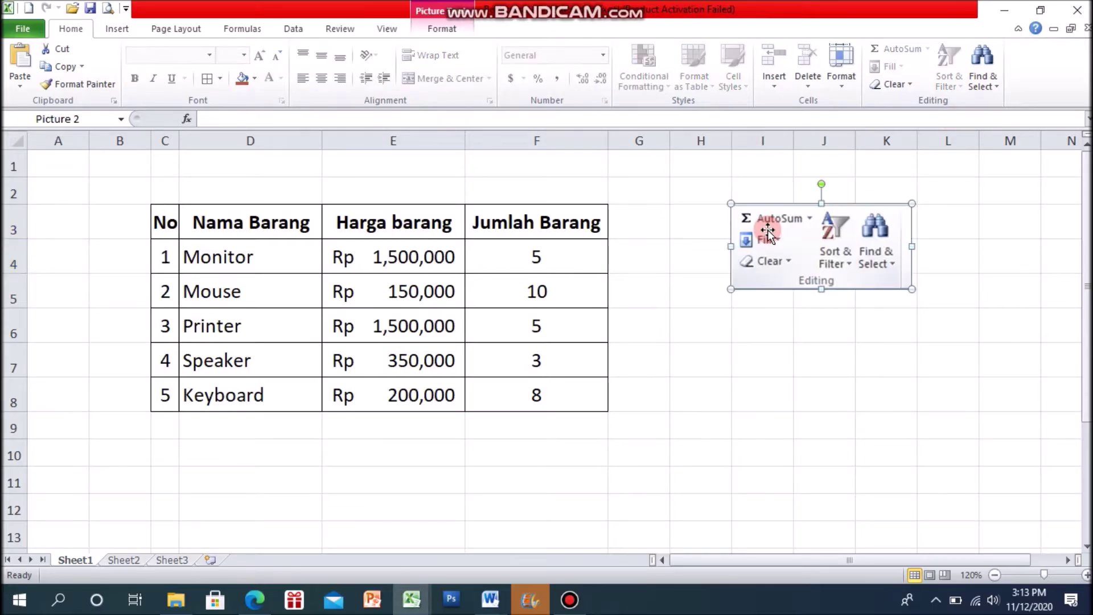
{"action": "left_click_drag", "start_coordinate": [911, 288], "coordinate": [976, 372]}
{"action": "left_click_drag", "start_coordinate": [956, 321], "coordinate": [871, 295]}
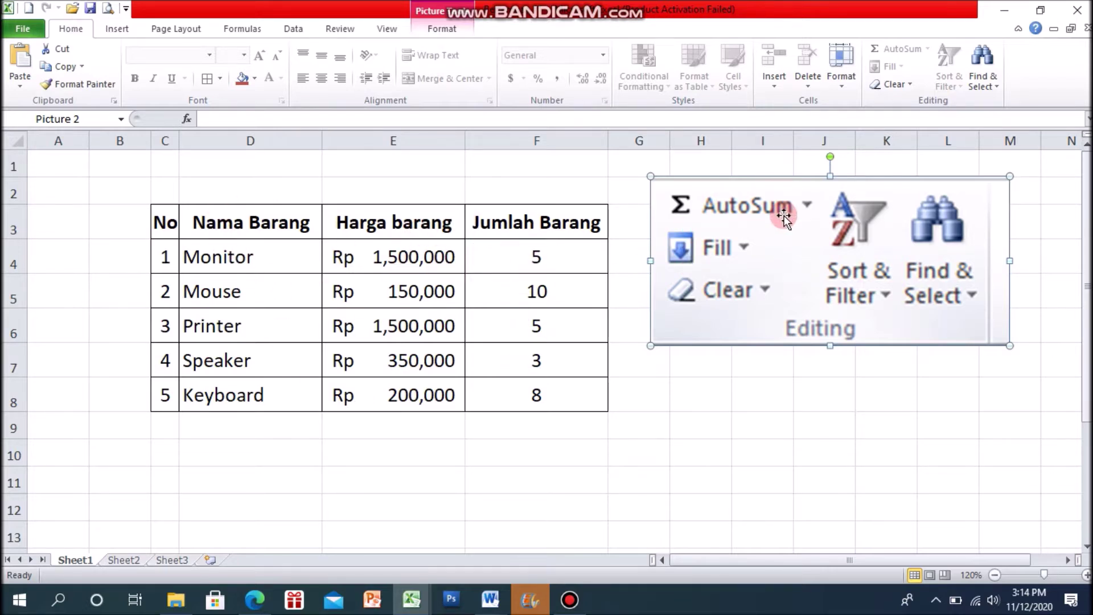
Delete the pasted picture of the Editing group from the sheet
{"action": "key", "text": "Delete"}
{"action": "left_click", "coordinate": [769, 328]}
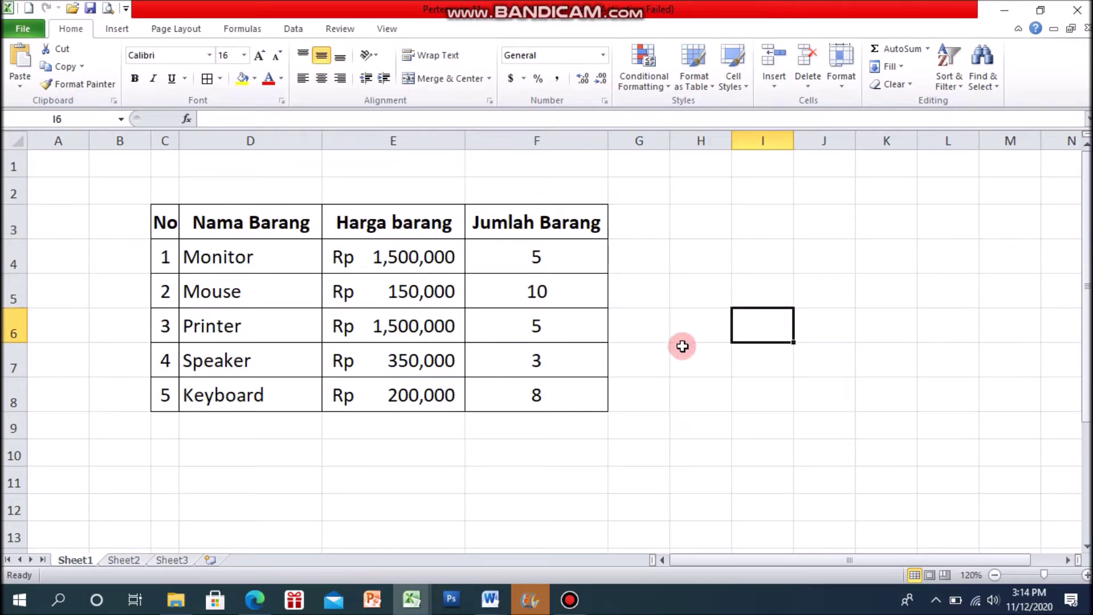
Look over the table and the functions offered under AutoSum
{"action": "left_click", "coordinate": [738, 399]}
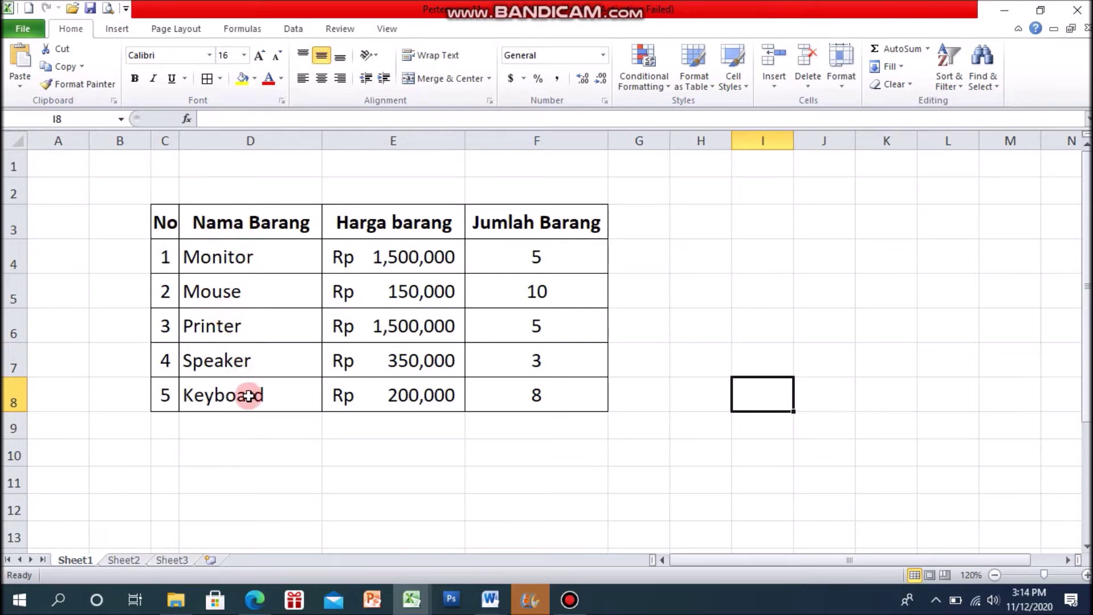
{"action": "left_click", "coordinate": [414, 395]}
{"action": "left_click", "coordinate": [519, 390]}
{"action": "left_click", "coordinate": [838, 394]}
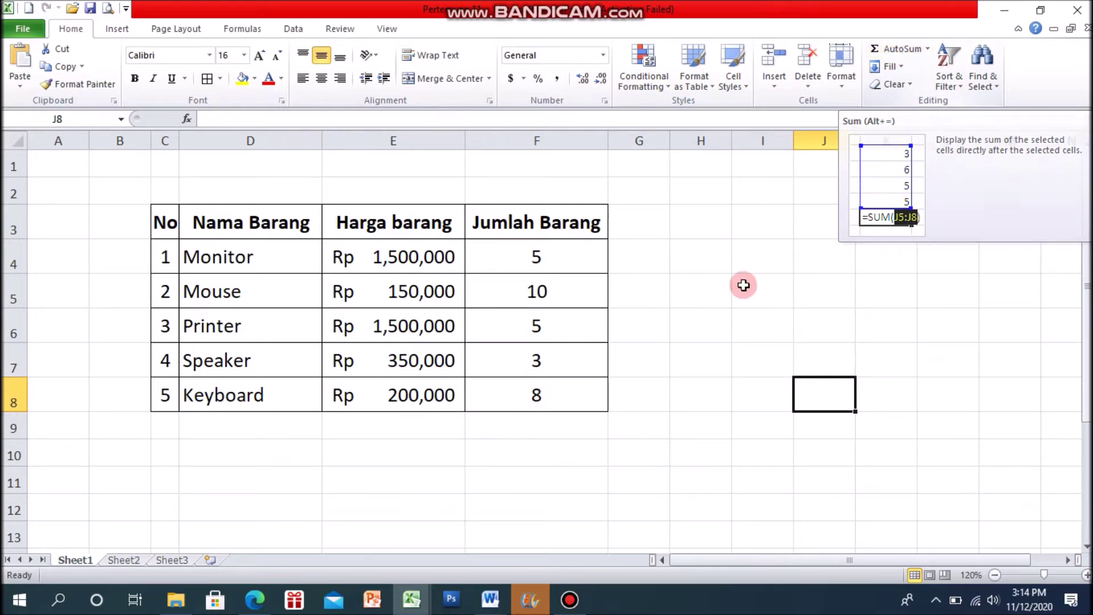
{"action": "left_click", "coordinate": [724, 315]}
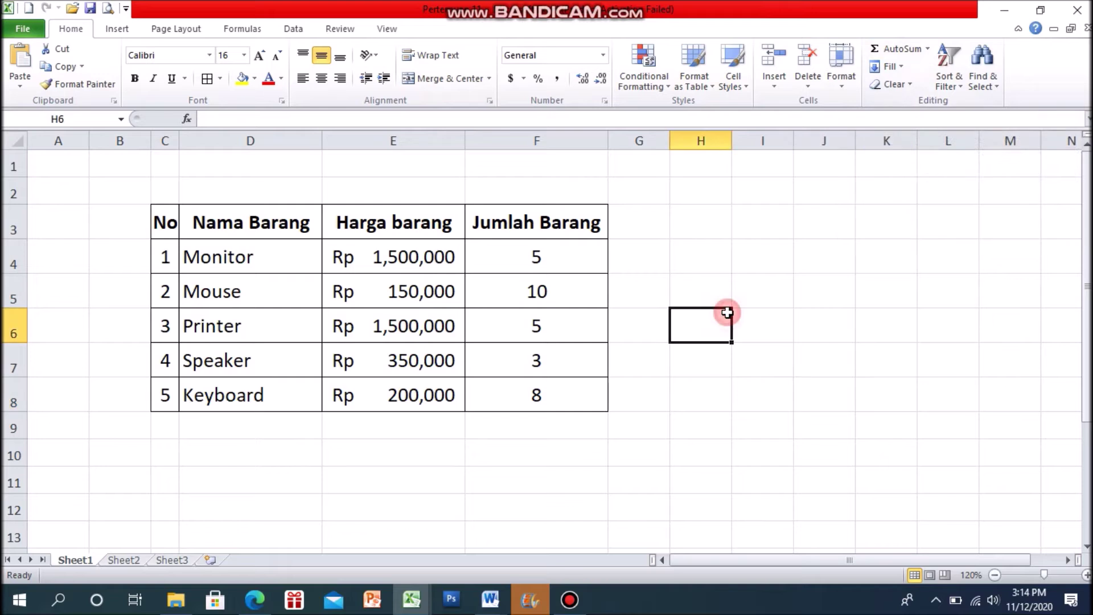
{"action": "left_click", "coordinate": [886, 263]}
{"action": "left_click", "coordinate": [927, 49]}
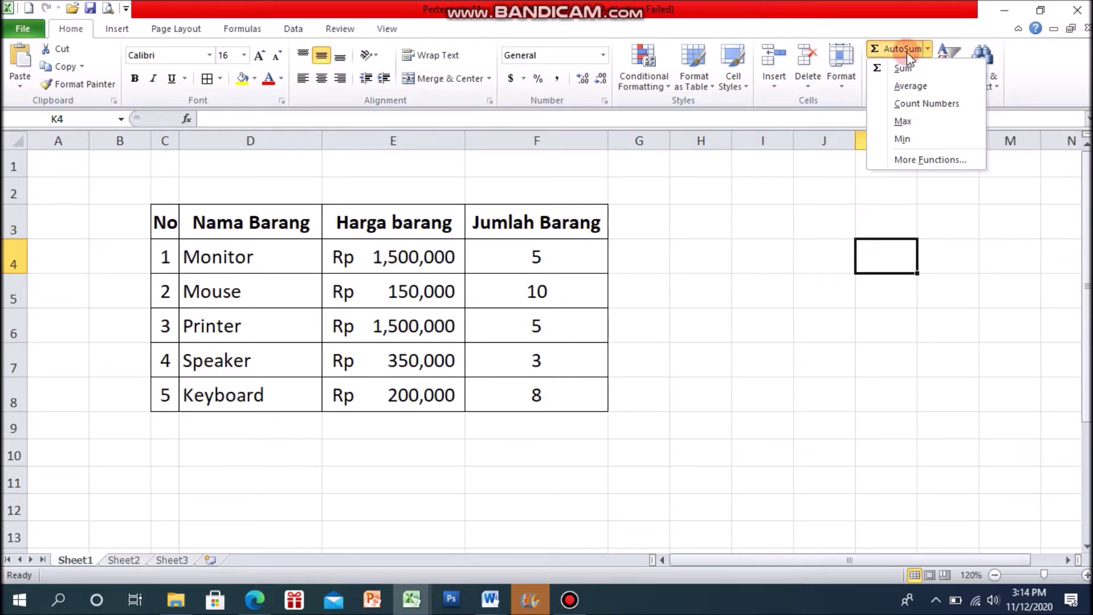
{"action": "left_click", "coordinate": [795, 360]}
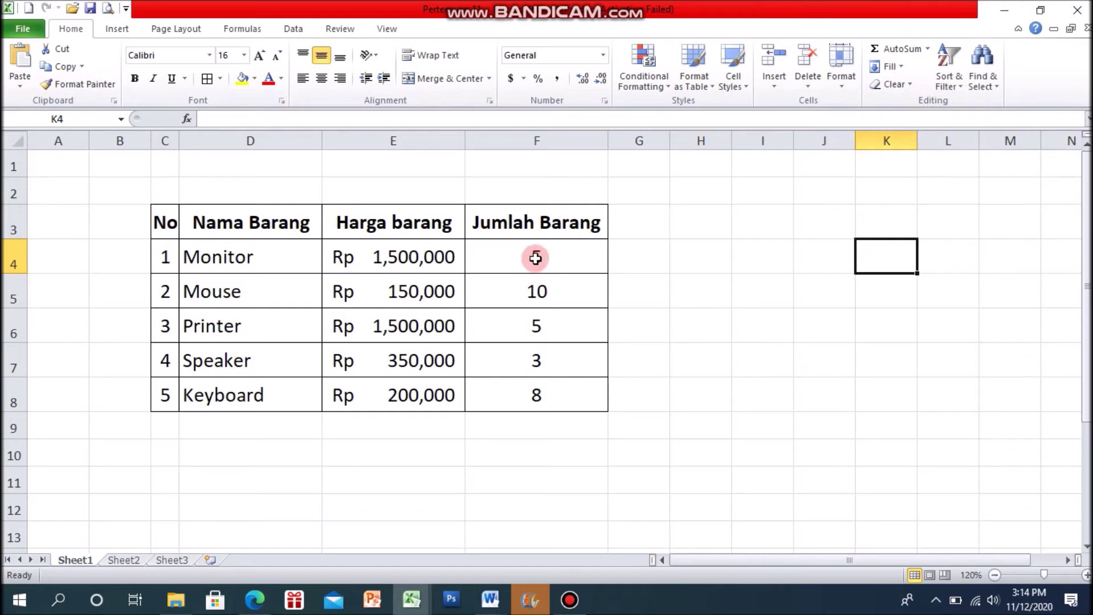
Examine the Jumlah Barang column and the quantity of each item in cells F4:F8
{"action": "left_click", "coordinate": [548, 137]}
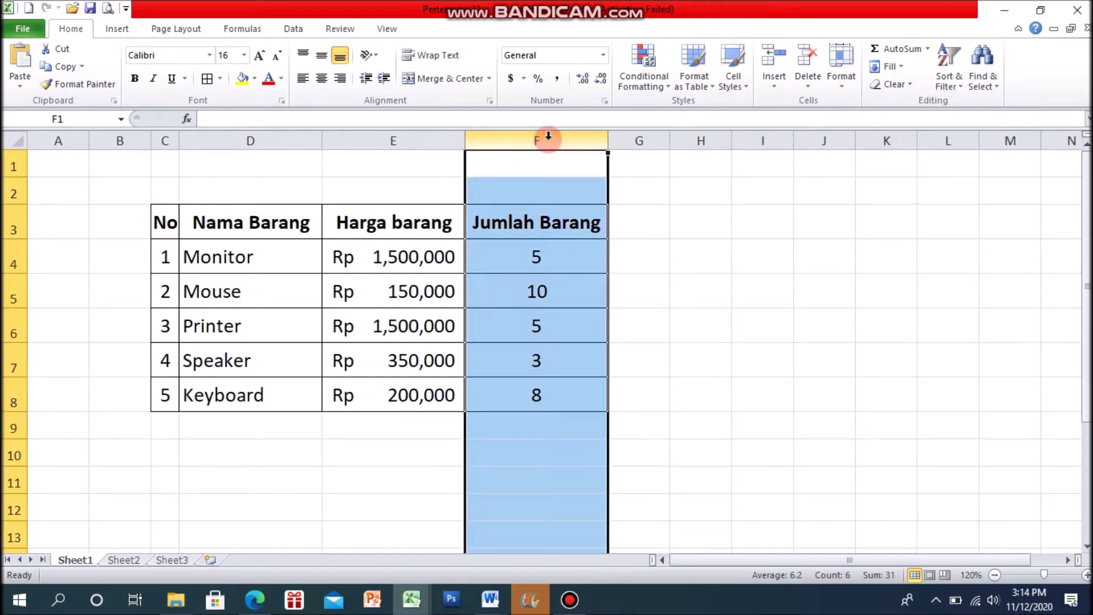
{"action": "left_click", "coordinate": [535, 216]}
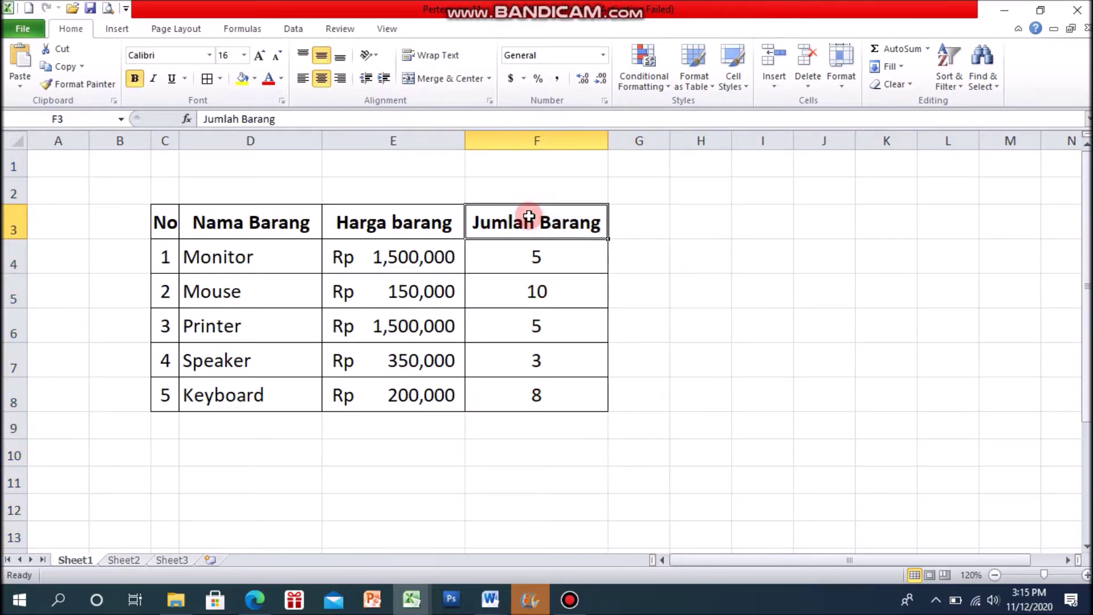
{"action": "left_click", "coordinate": [548, 259]}
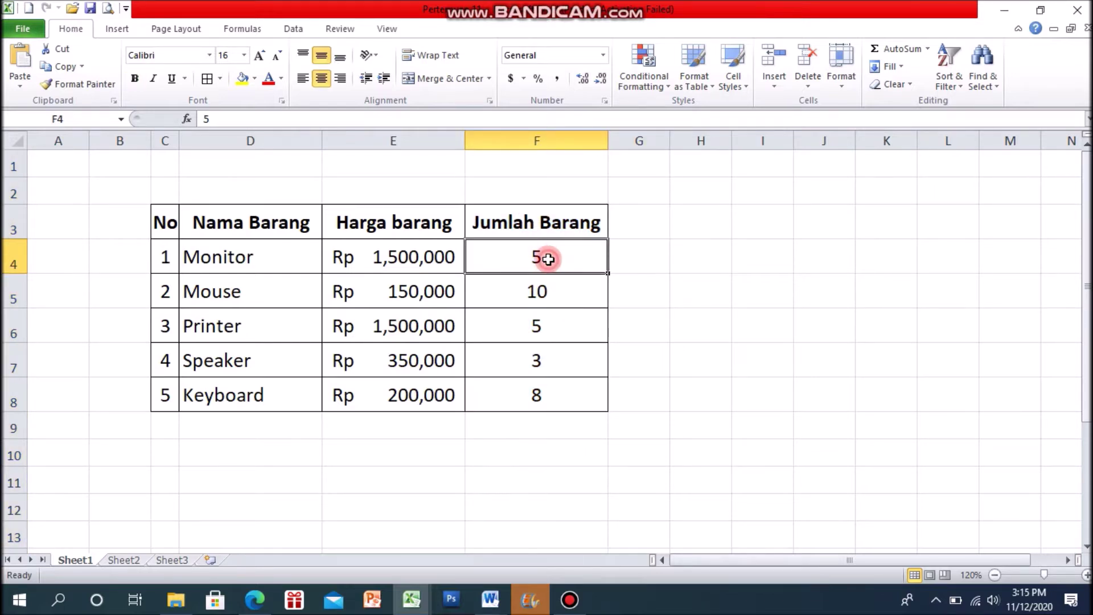
{"action": "left_click", "coordinate": [548, 292]}
{"action": "left_click", "coordinate": [554, 322]}
{"action": "left_click", "coordinate": [548, 361]}
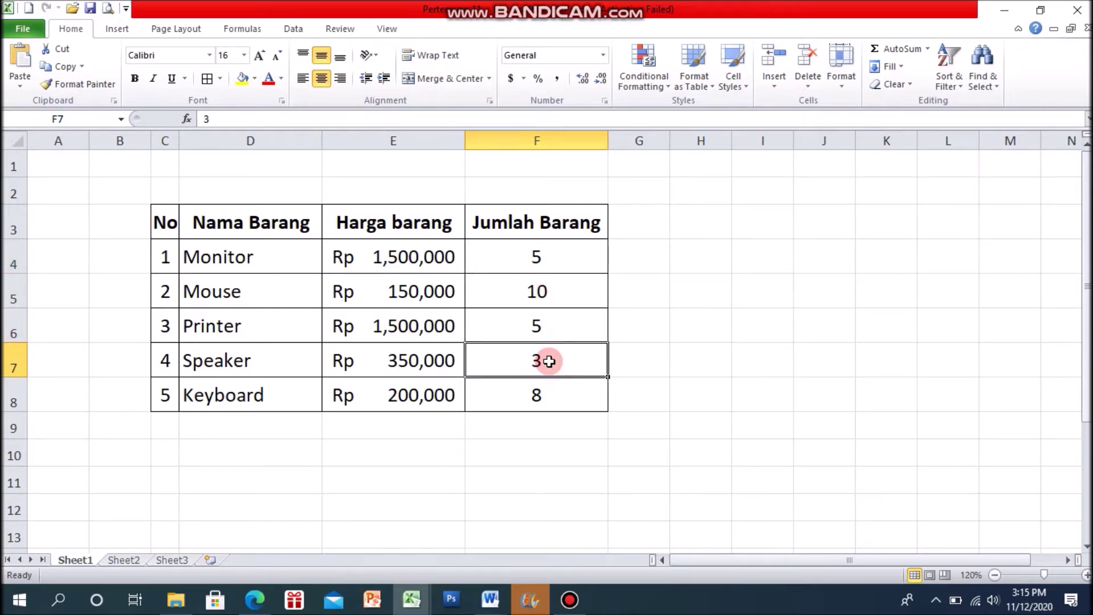
{"action": "left_click", "coordinate": [551, 397]}
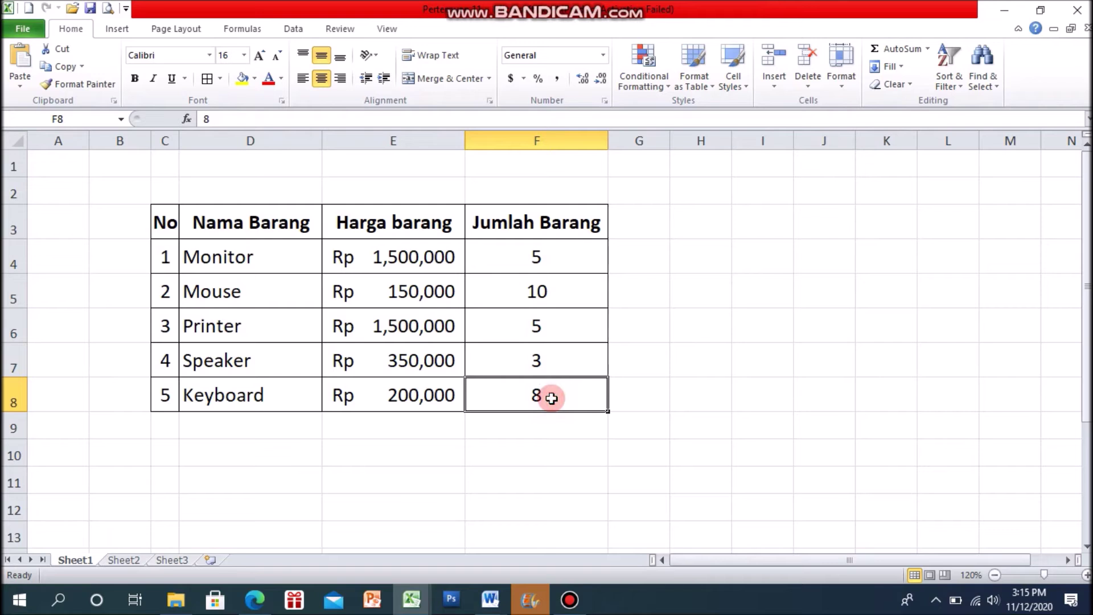
{"action": "left_click", "coordinate": [561, 422]}
{"action": "left_click", "coordinate": [808, 350]}
{"action": "left_click_drag", "start_coordinate": [545, 249], "coordinate": [556, 391]}
{"action": "left_click", "coordinate": [702, 390]}
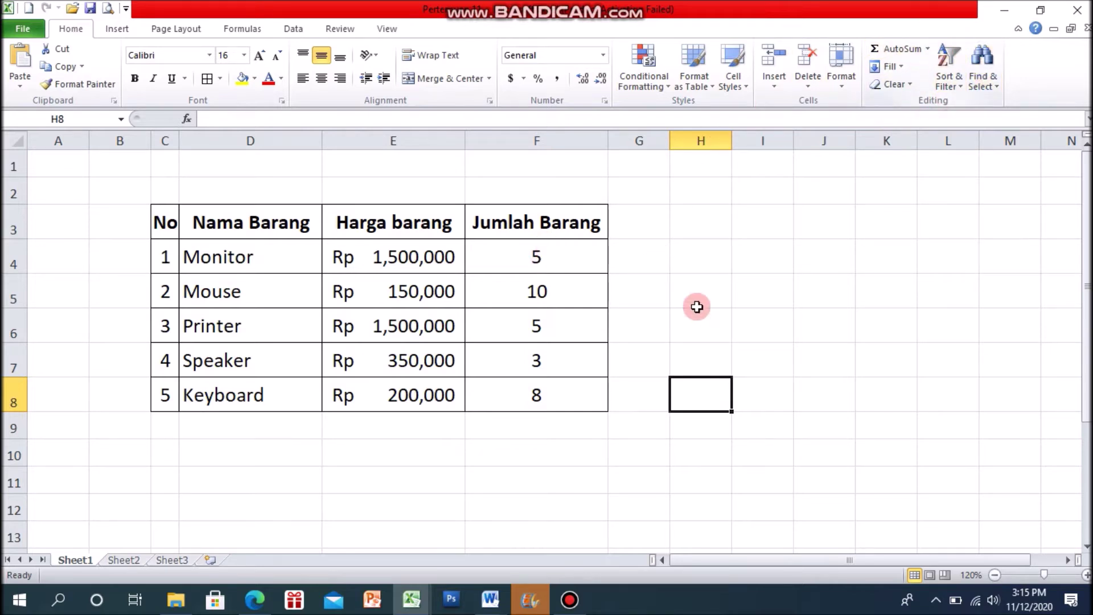
{"action": "left_click", "coordinate": [745, 321]}
{"action": "left_click", "coordinate": [763, 259]}
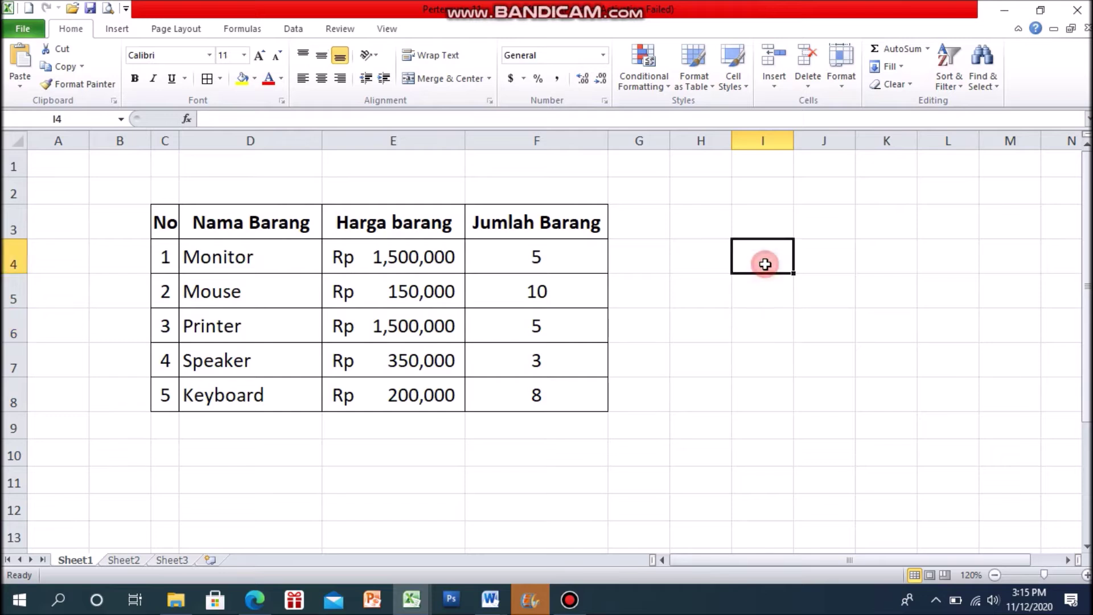
Try AutoSum directly on the Jumlah Barang values F4:F8 and clear the total from F9
{"action": "left_click_drag", "start_coordinate": [535, 255], "coordinate": [524, 392]}
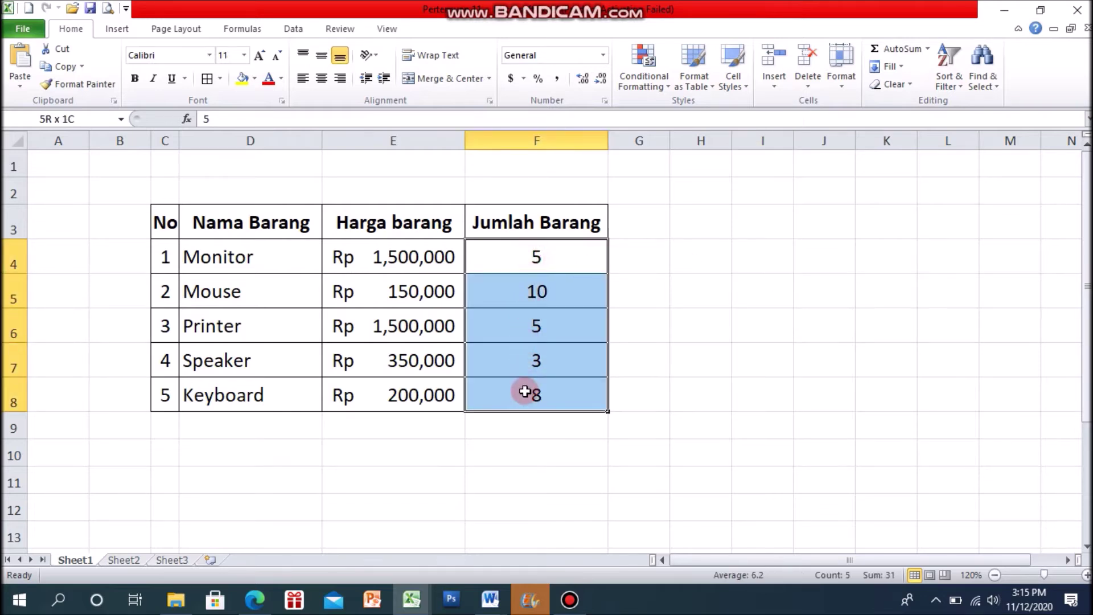
{"action": "left_click", "coordinate": [914, 52]}
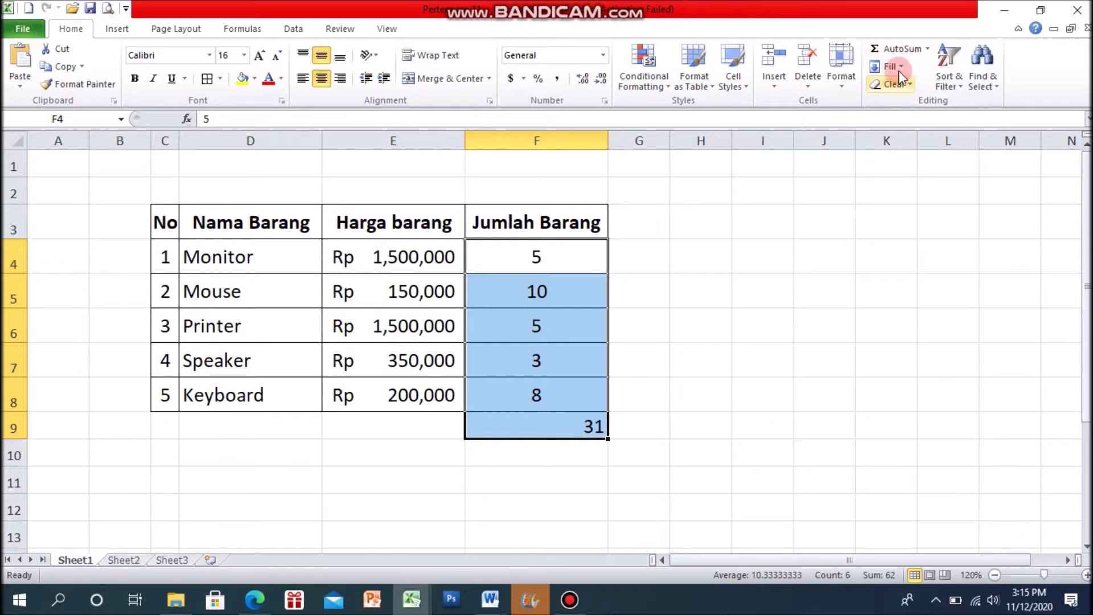
{"action": "left_click", "coordinate": [585, 426]}
{"action": "key", "text": "Delete"}
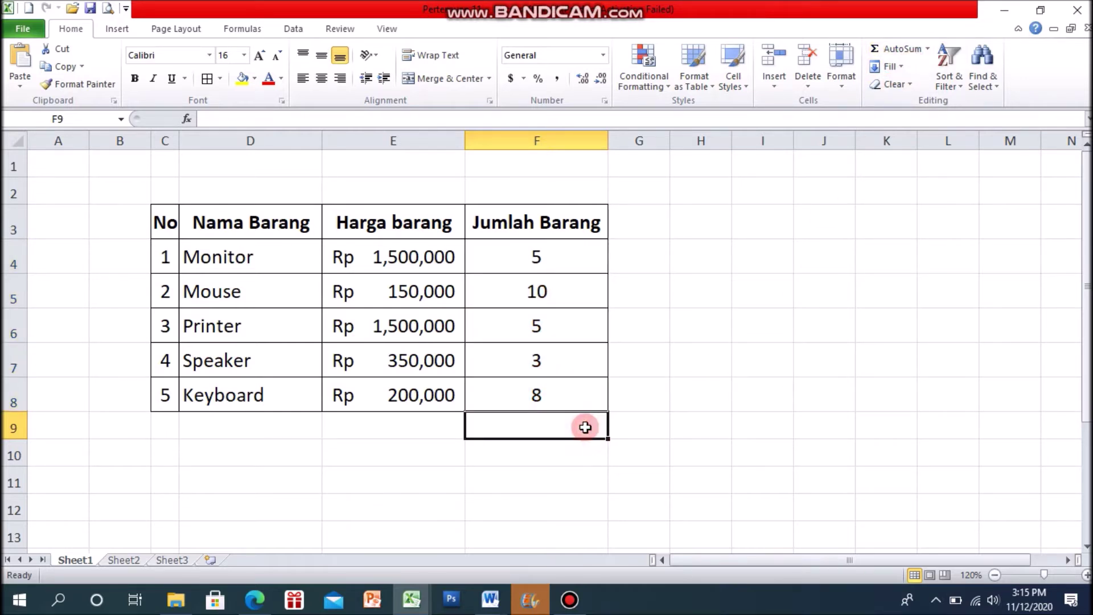
{"action": "left_click", "coordinate": [687, 393]}
Total the Jumlah Barang values F4:F8 into cell F9 with AutoSum's Sum function
{"action": "left_click_drag", "start_coordinate": [470, 258], "coordinate": [531, 392]}
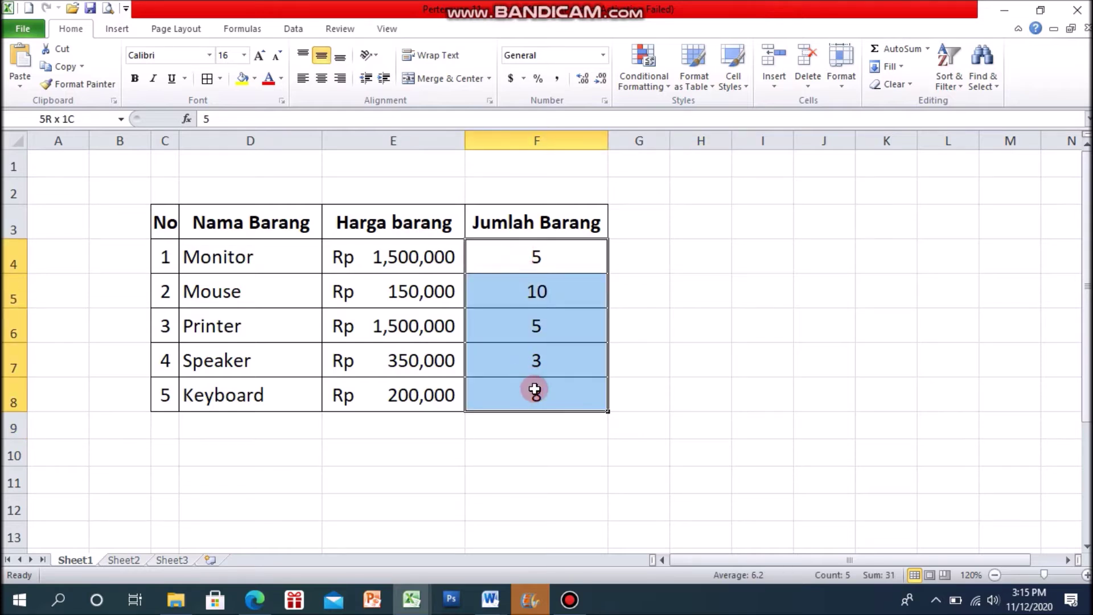
{"action": "left_click", "coordinate": [928, 50]}
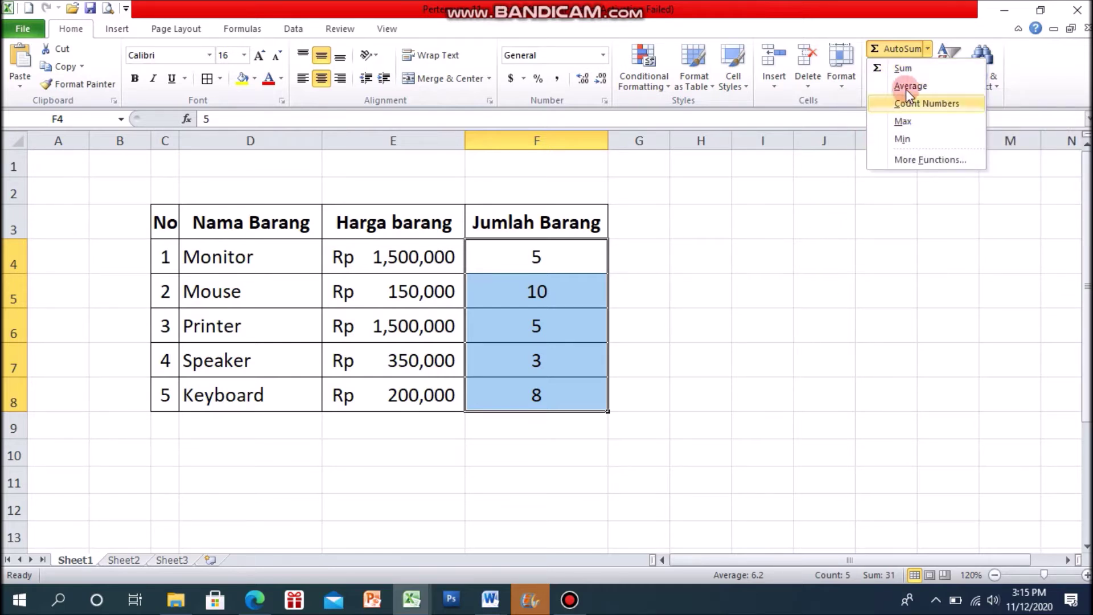
{"action": "left_click", "coordinate": [913, 71]}
Fill the total cell F9 with yellow and the empty cell F10 below it with blue
{"action": "left_click", "coordinate": [589, 425]}
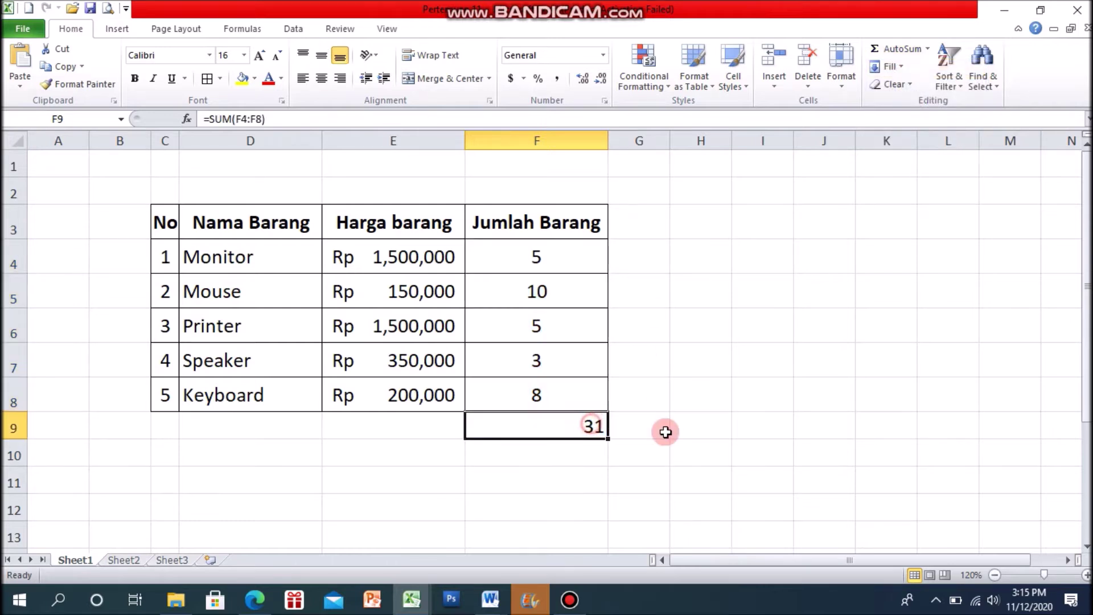
{"action": "left_click", "coordinate": [242, 78]}
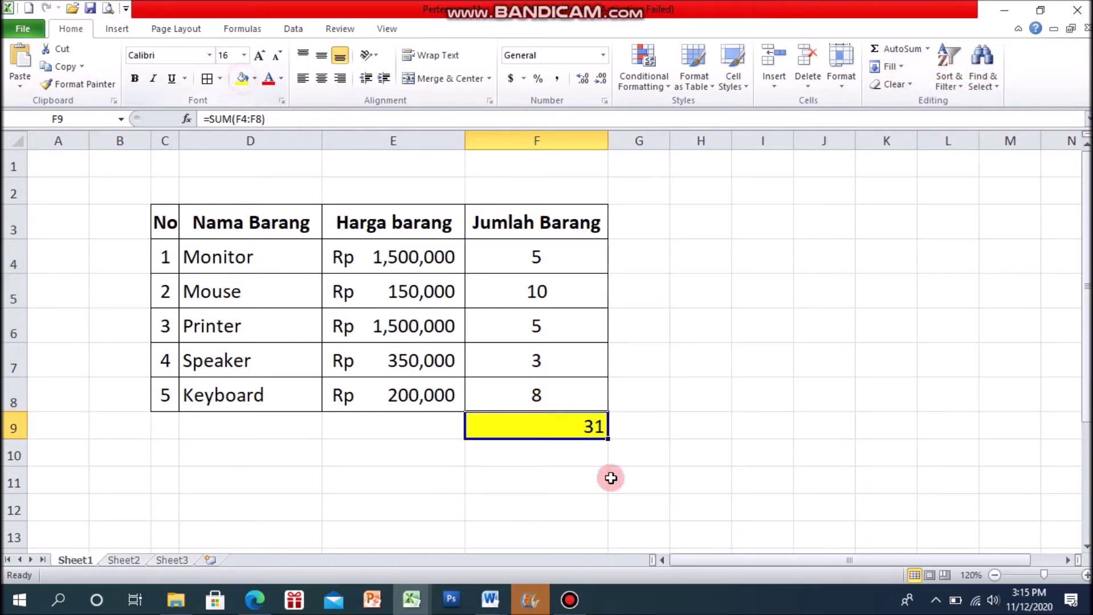
{"action": "left_click", "coordinate": [638, 481]}
{"action": "left_click", "coordinate": [565, 449]}
{"action": "left_click_drag", "start_coordinate": [565, 468], "coordinate": [566, 535]}
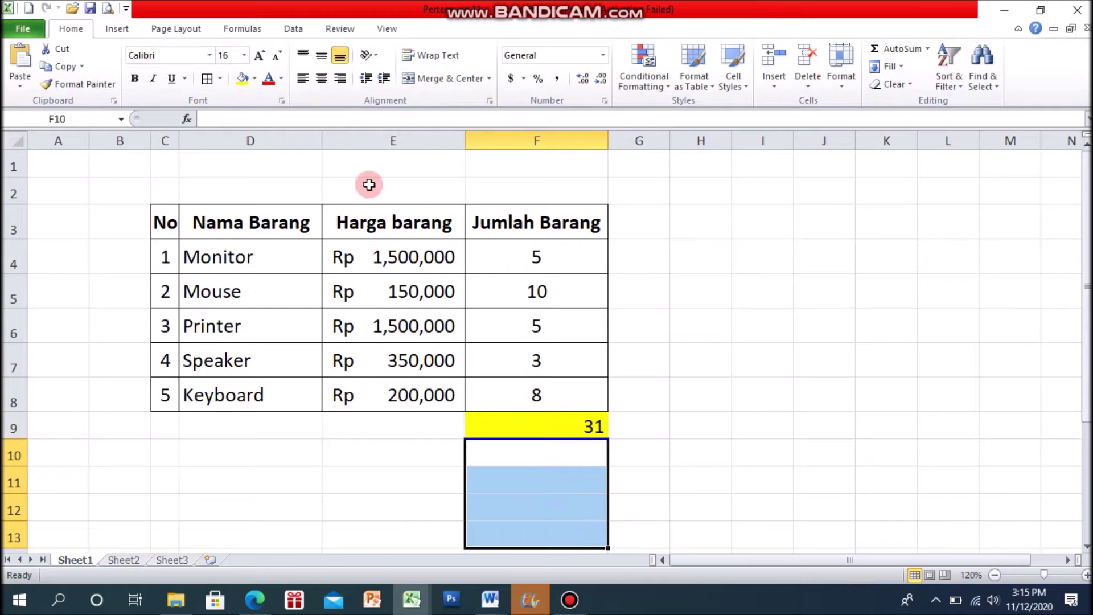
{"action": "left_click", "coordinate": [556, 455]}
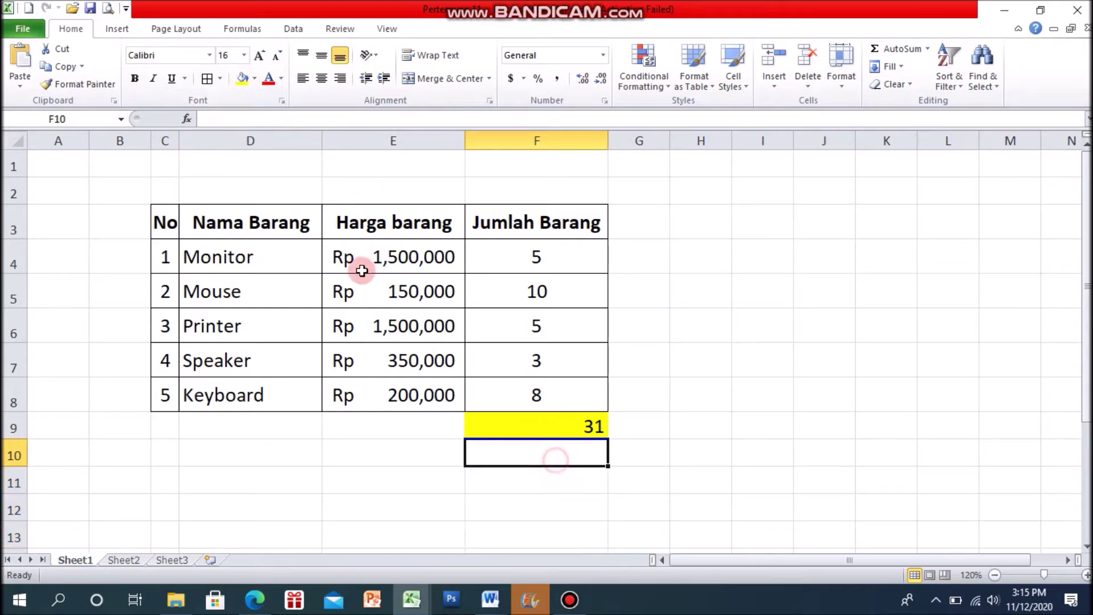
{"action": "left_click", "coordinate": [253, 80]}
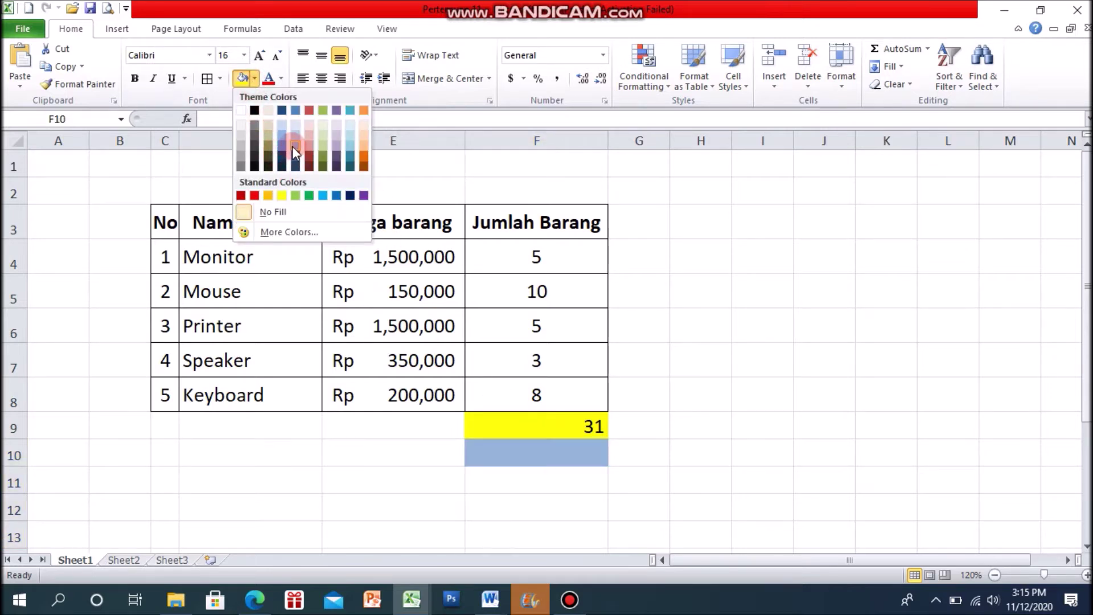
{"action": "left_click", "coordinate": [293, 109]}
Fill cell F11 with red and cell F12 with light orange
{"action": "left_click", "coordinate": [502, 478]}
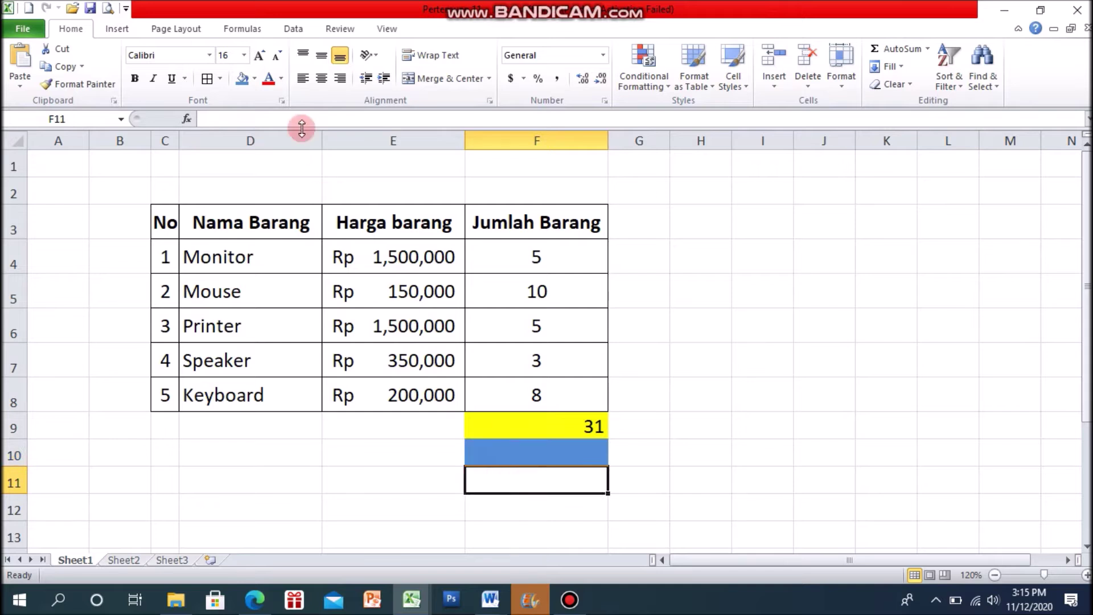
{"action": "left_click", "coordinate": [254, 79]}
{"action": "left_click", "coordinate": [253, 196]}
{"action": "left_click", "coordinate": [534, 508]}
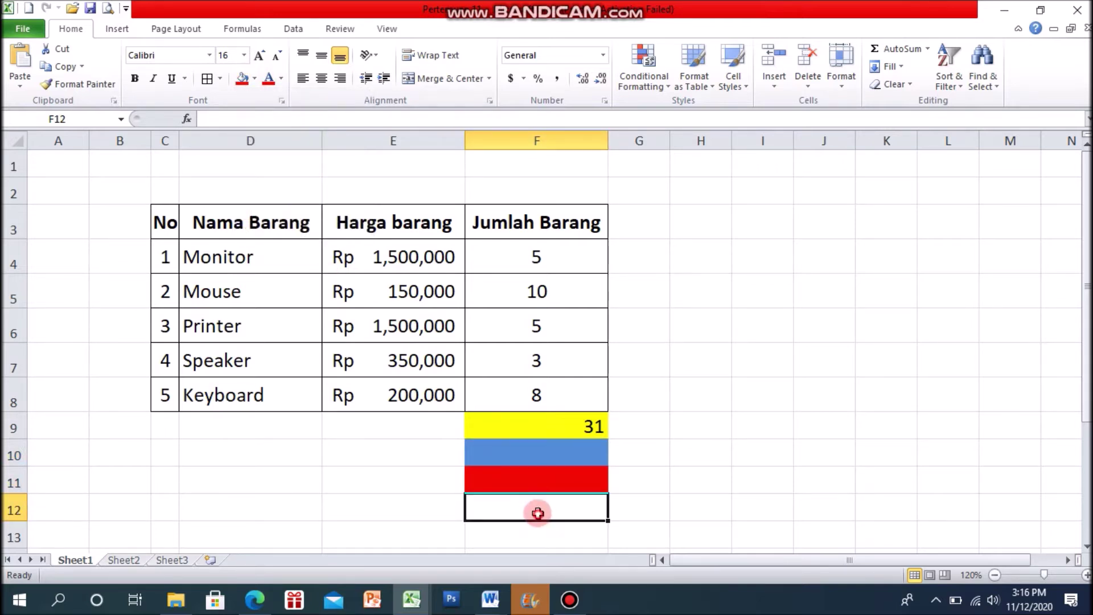
{"action": "left_click", "coordinate": [254, 78]}
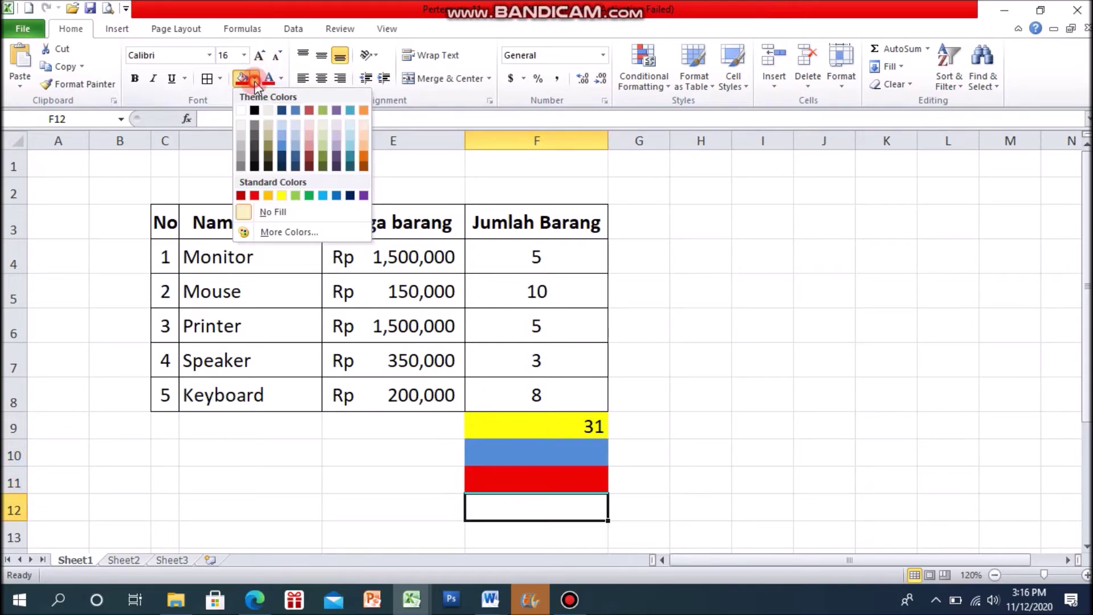
{"action": "left_click", "coordinate": [363, 132]}
{"action": "left_click", "coordinate": [905, 414]}
Calculate the average of the Jumlah Barang values F4:F8 in the blue cell F10 using AutoSum's Average function
{"action": "left_click", "coordinate": [594, 432]}
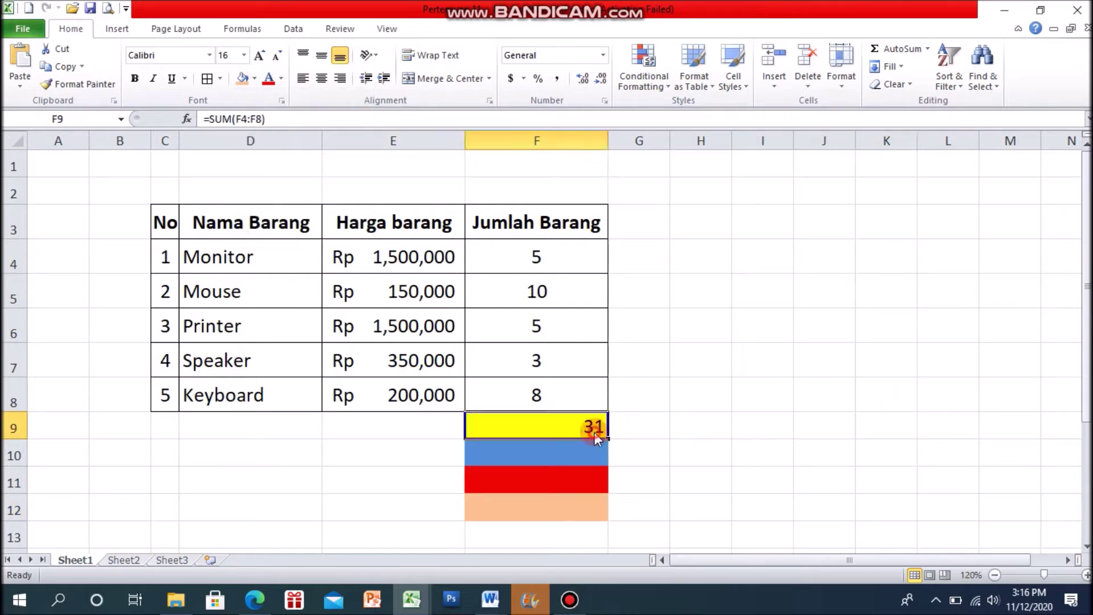
{"action": "left_click_drag", "start_coordinate": [522, 256], "coordinate": [534, 391]}
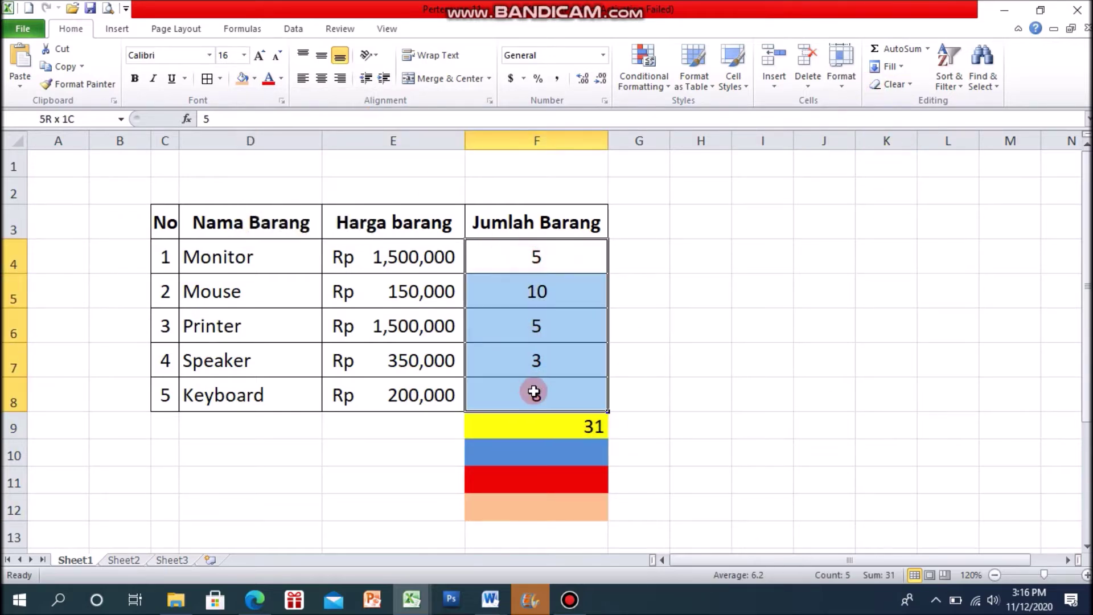
{"action": "left_click", "coordinate": [926, 49]}
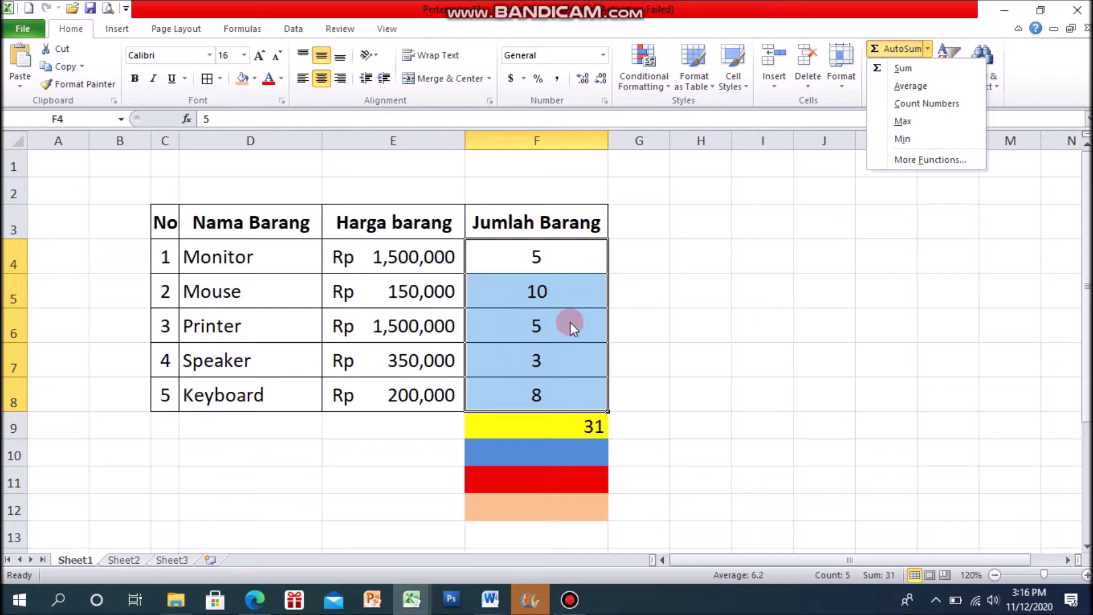
{"action": "left_click", "coordinate": [918, 88]}
{"action": "left_click", "coordinate": [589, 454]}
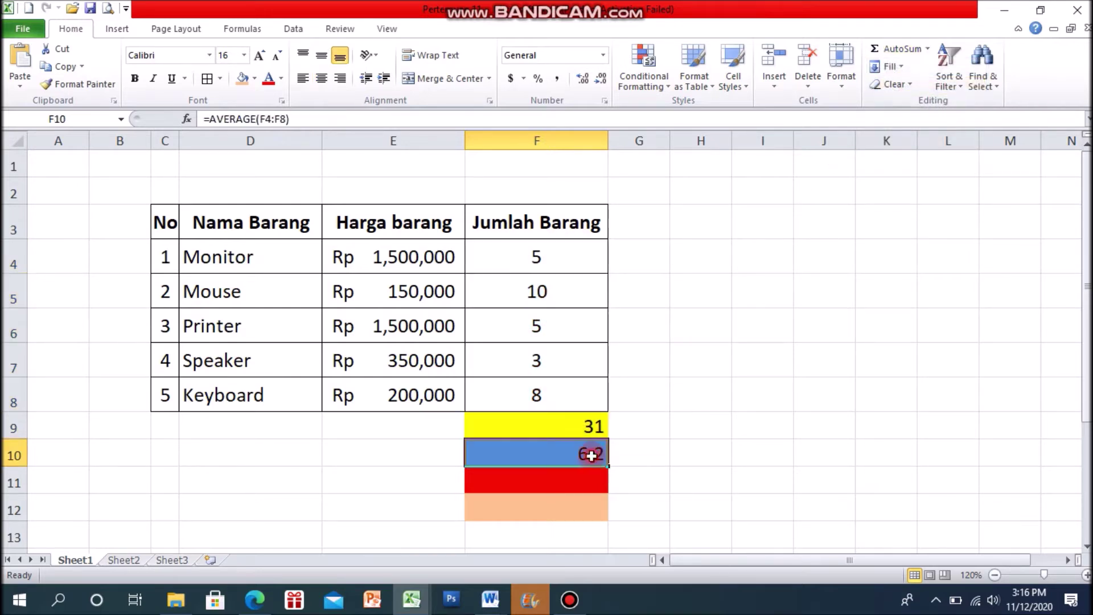
Count the Jumlah Barang values F4:F8 in the red cell F11 using AutoSum's Count Numbers function
{"action": "left_click_drag", "start_coordinate": [516, 267], "coordinate": [547, 393]}
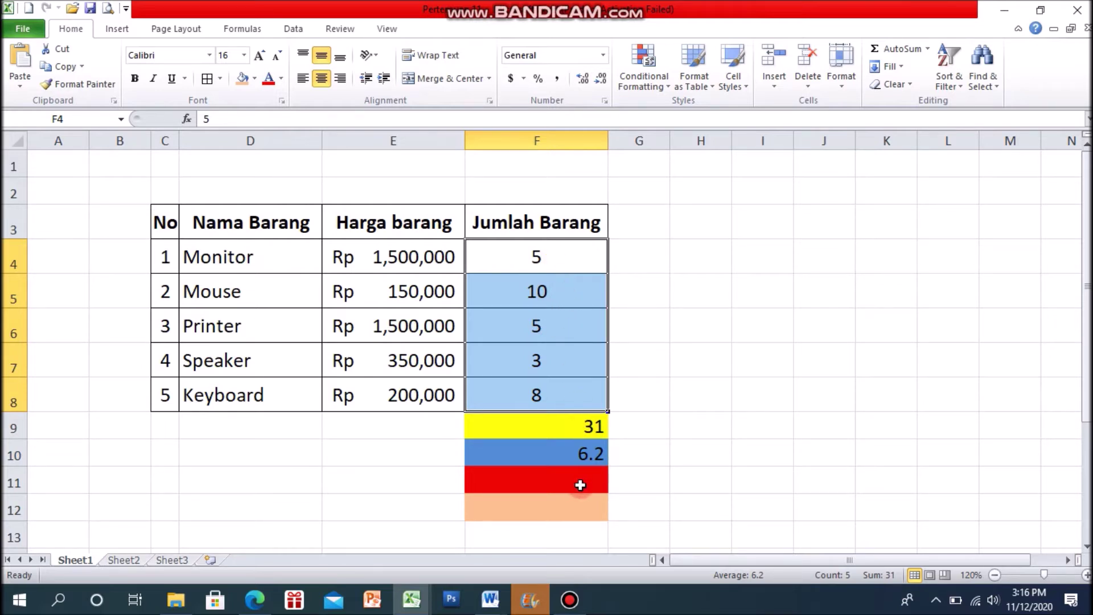
{"action": "left_click_drag", "start_coordinate": [556, 254], "coordinate": [555, 393]}
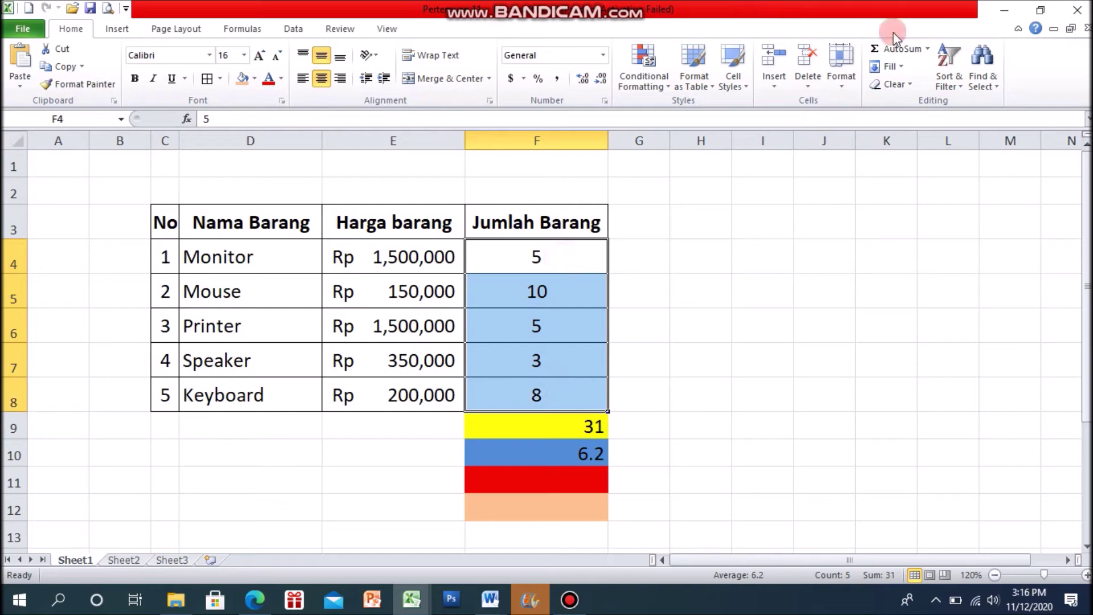
{"action": "left_click", "coordinate": [923, 50]}
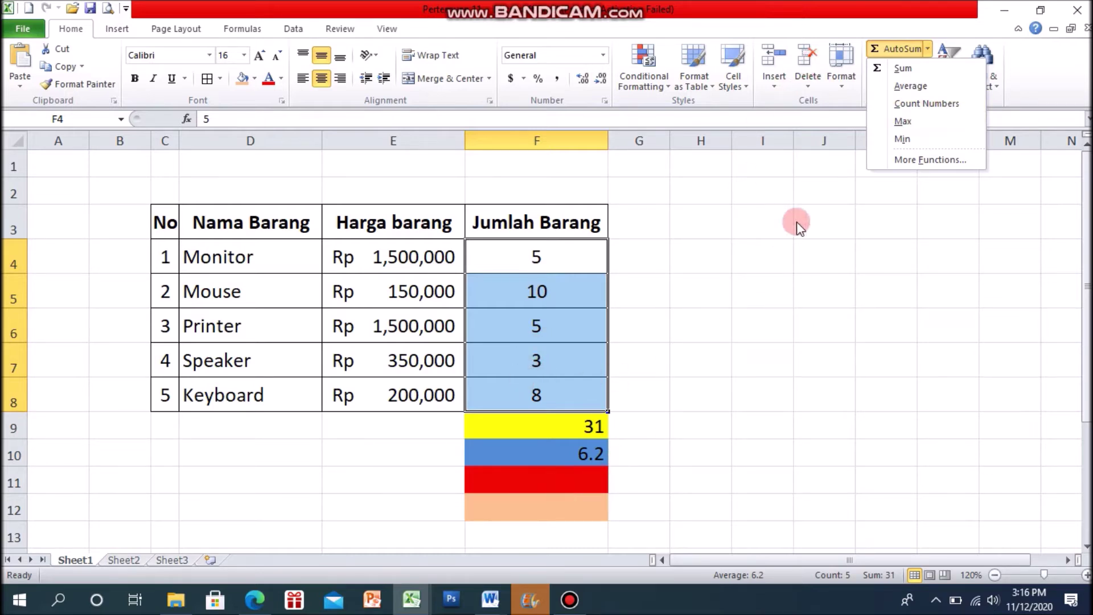
{"action": "left_click", "coordinate": [920, 104]}
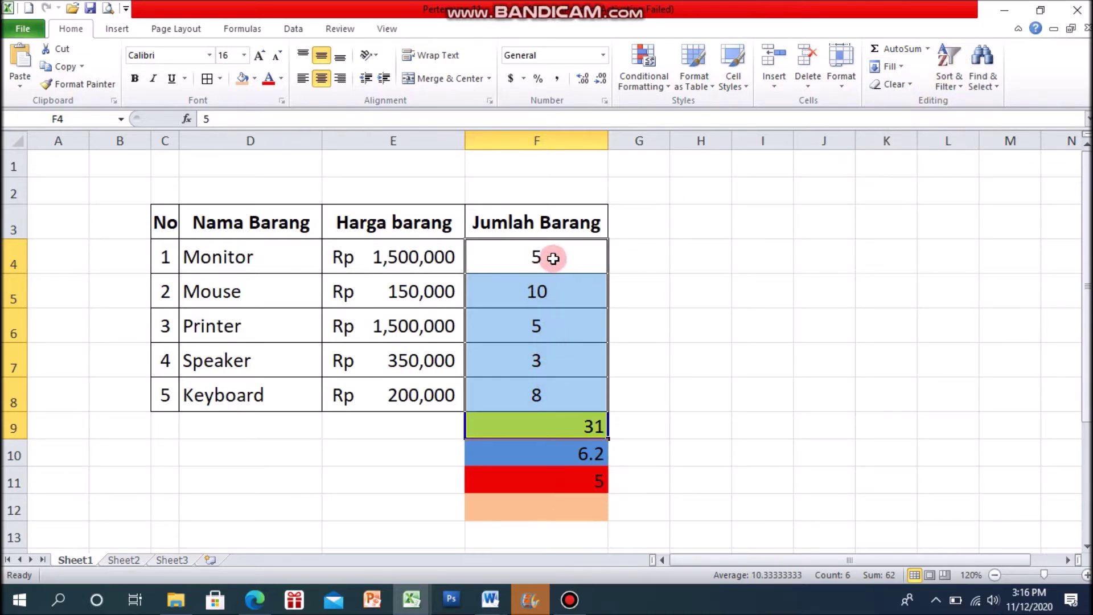
{"action": "left_click_drag", "start_coordinate": [551, 256], "coordinate": [563, 384]}
{"action": "left_click", "coordinate": [919, 51]}
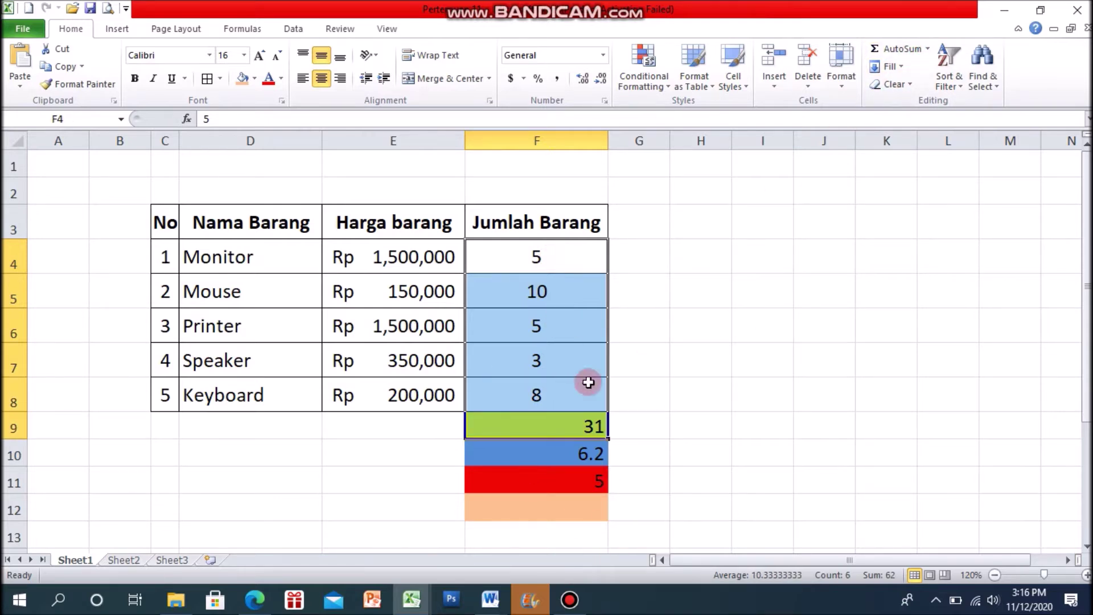
{"action": "left_click", "coordinate": [615, 392]}
{"action": "left_click_drag", "start_coordinate": [535, 256], "coordinate": [535, 398]}
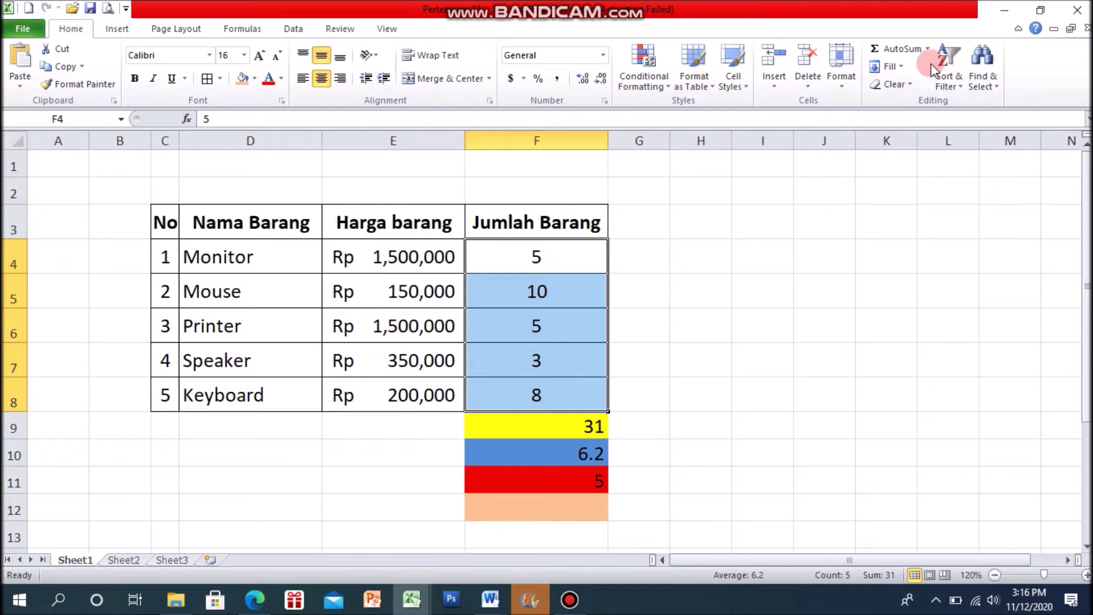
{"action": "left_click", "coordinate": [927, 49]}
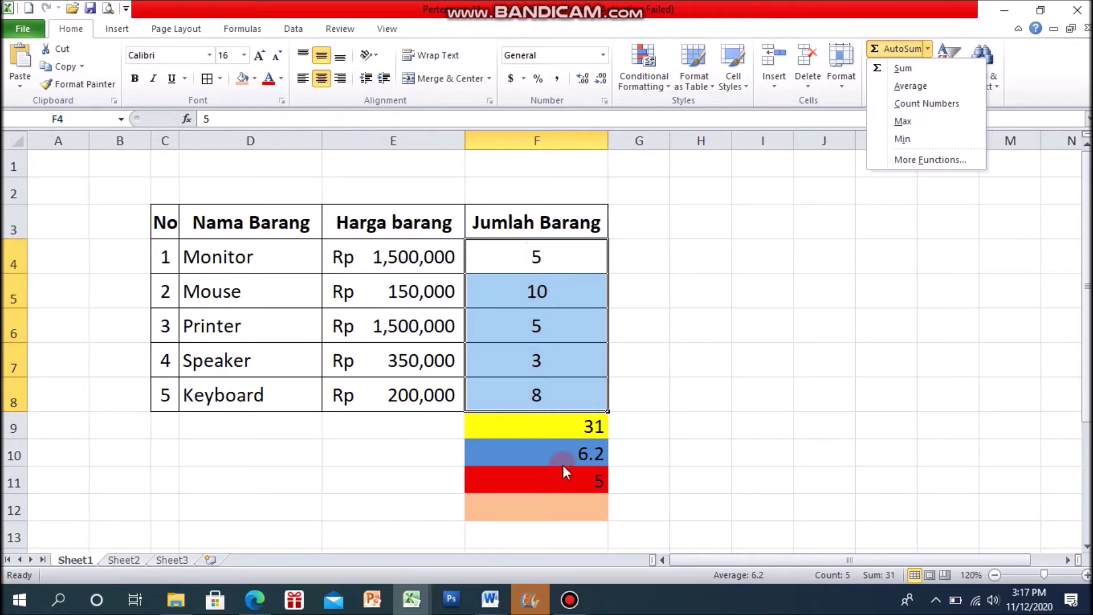
{"action": "left_click", "coordinate": [580, 515]}
{"action": "left_click", "coordinate": [549, 512]}
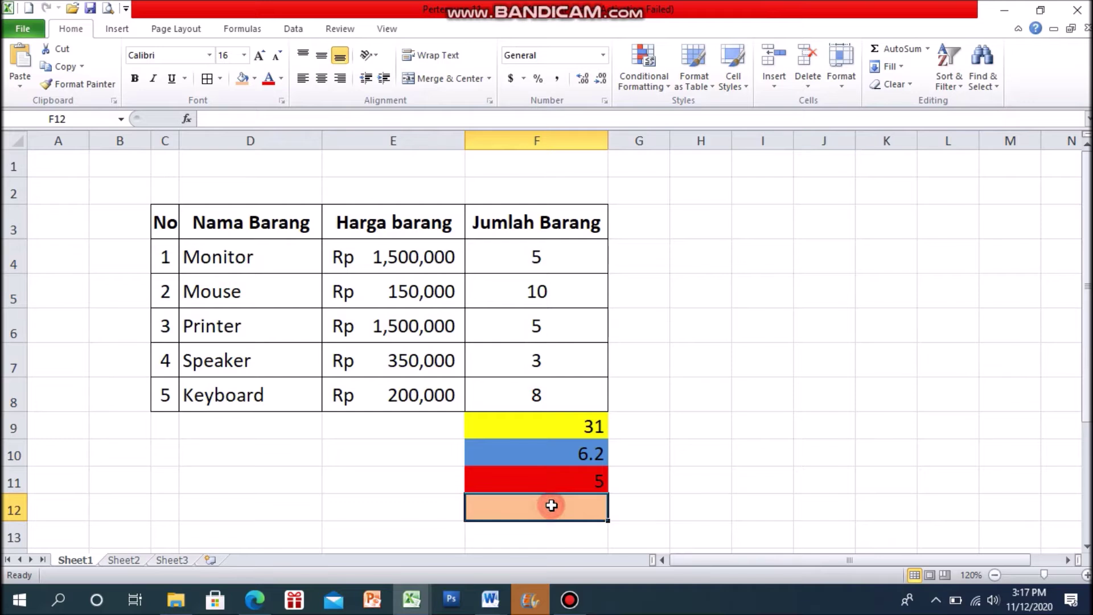
Find the highest Jumlah Barang value of F4:F8 in the light orange cell F12 using AutoSum's Max function
{"action": "left_click_drag", "start_coordinate": [581, 263], "coordinate": [571, 395]}
{"action": "left_click", "coordinate": [927, 48]}
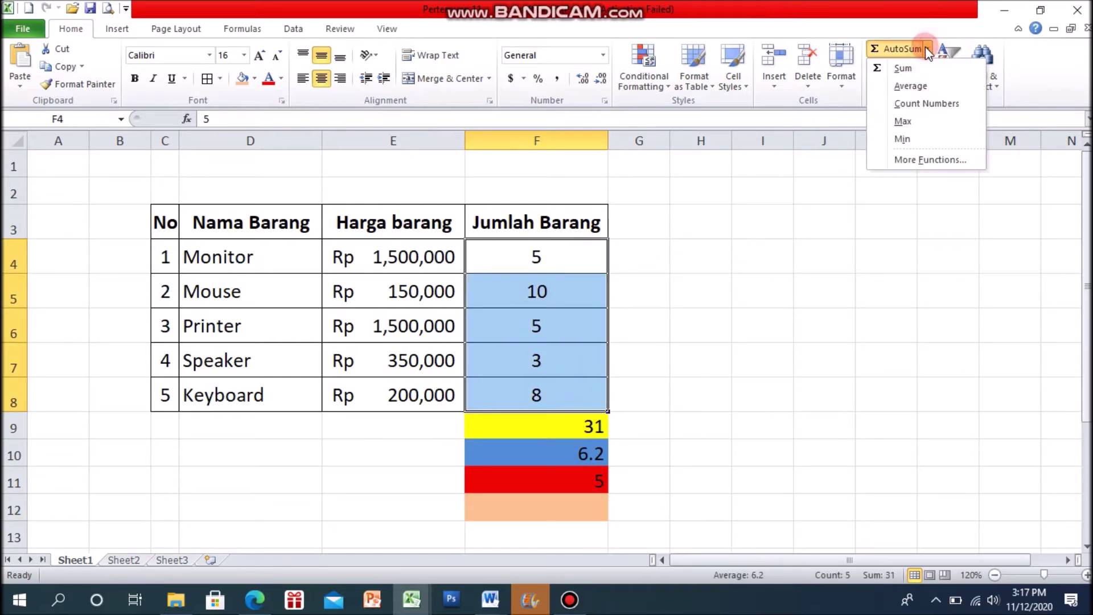
{"action": "left_click", "coordinate": [911, 120]}
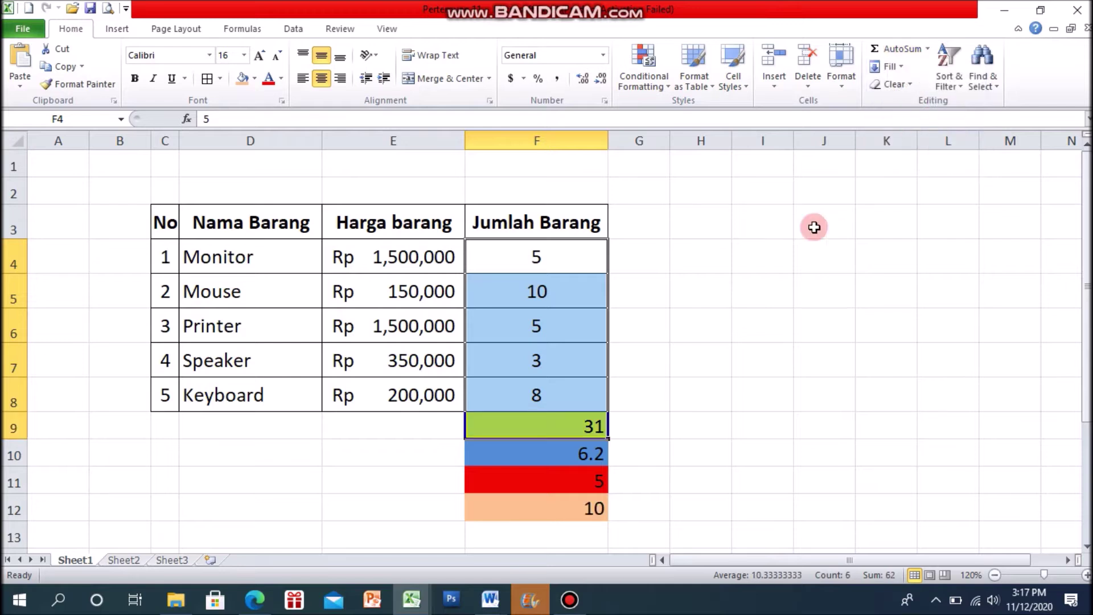
{"action": "left_click", "coordinate": [582, 505]}
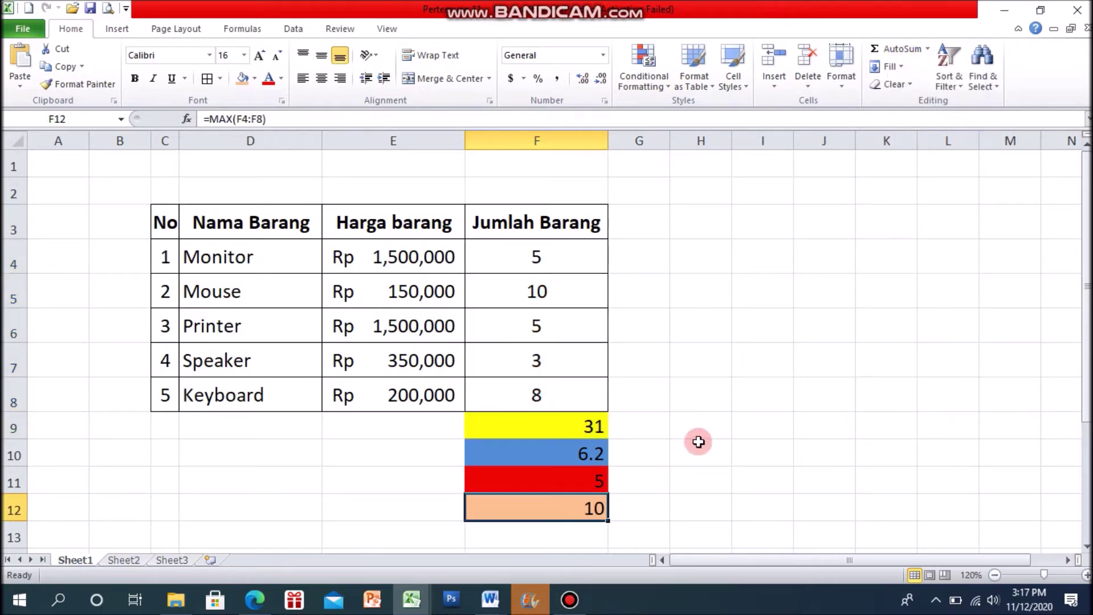
{"action": "left_click", "coordinate": [697, 404]}
Find the lowest Jumlah Barang value of F4:F8 in cell F13 using AutoSum's Min function
{"action": "left_click_drag", "start_coordinate": [576, 258], "coordinate": [567, 391]}
{"action": "left_click", "coordinate": [927, 48]}
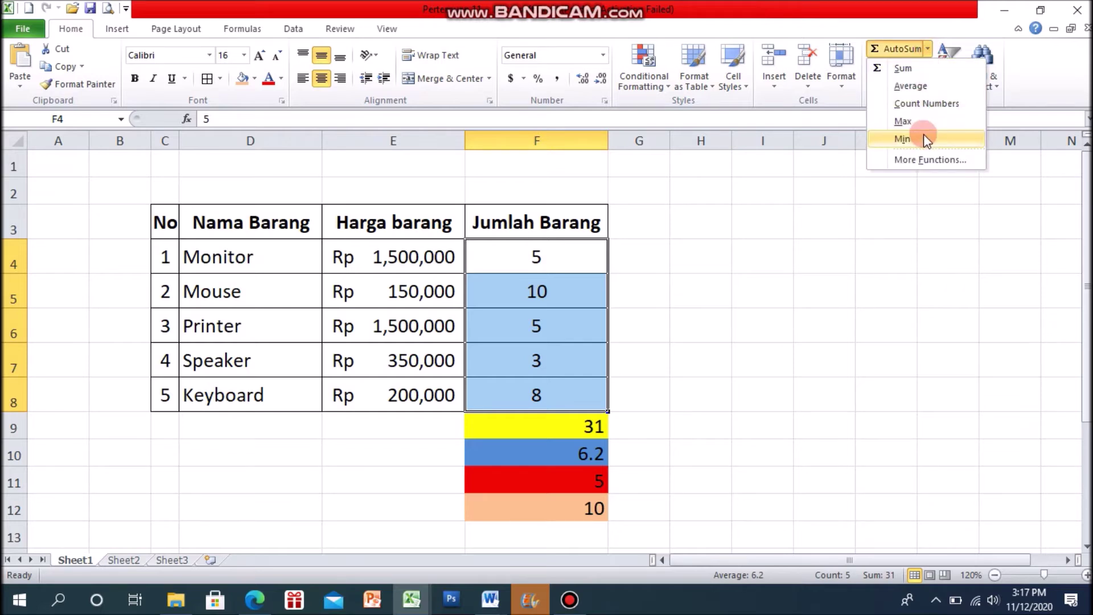
{"action": "left_click", "coordinate": [923, 137]}
{"action": "left_click", "coordinate": [577, 535]}
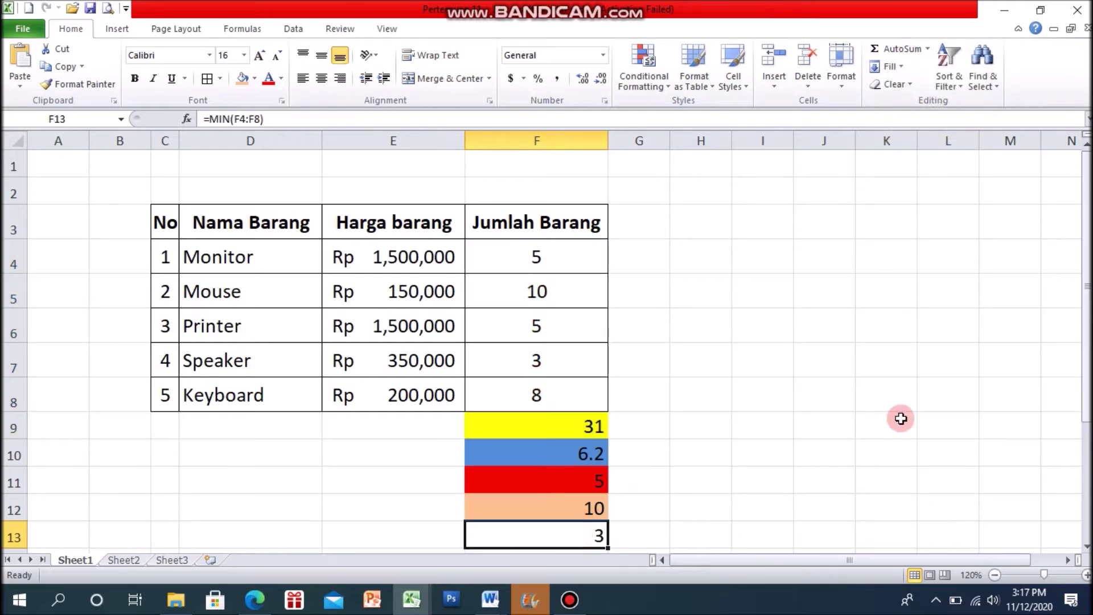
Fill the minimum result cell F13 with green
{"action": "scroll", "coordinate": [900, 417], "scroll_direction": "down", "scroll_amount": 1}
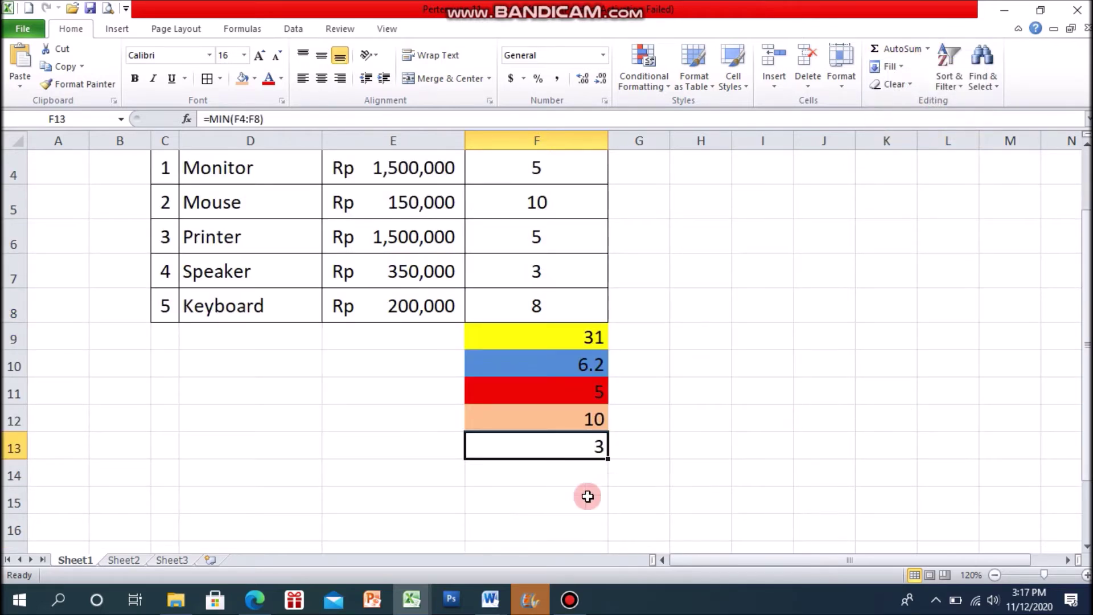
{"action": "left_click", "coordinate": [254, 78]}
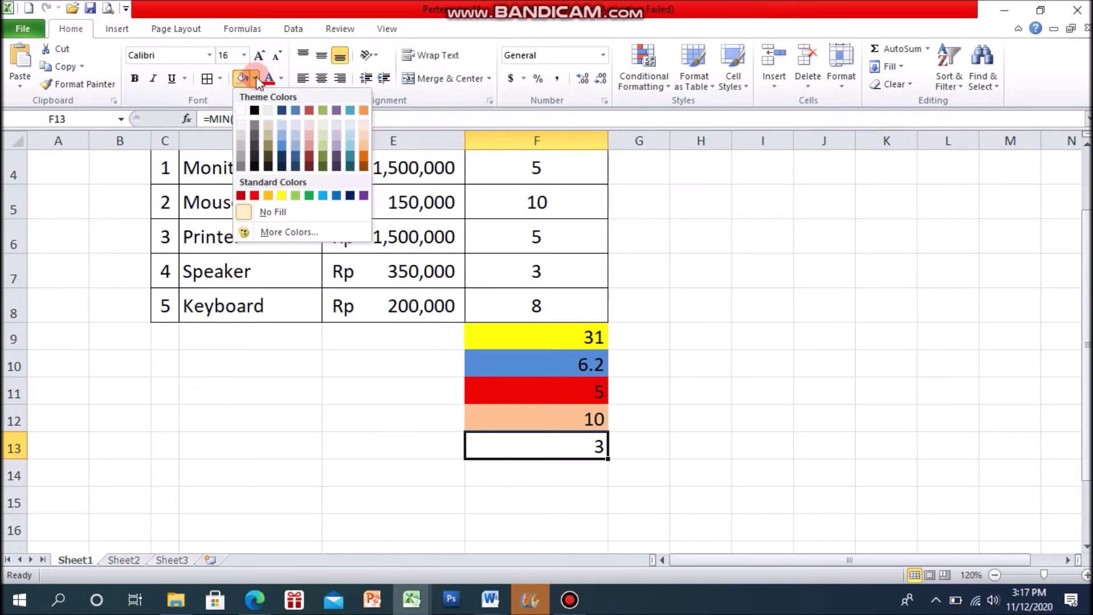
{"action": "left_click", "coordinate": [309, 195]}
{"action": "left_click", "coordinate": [824, 419]}
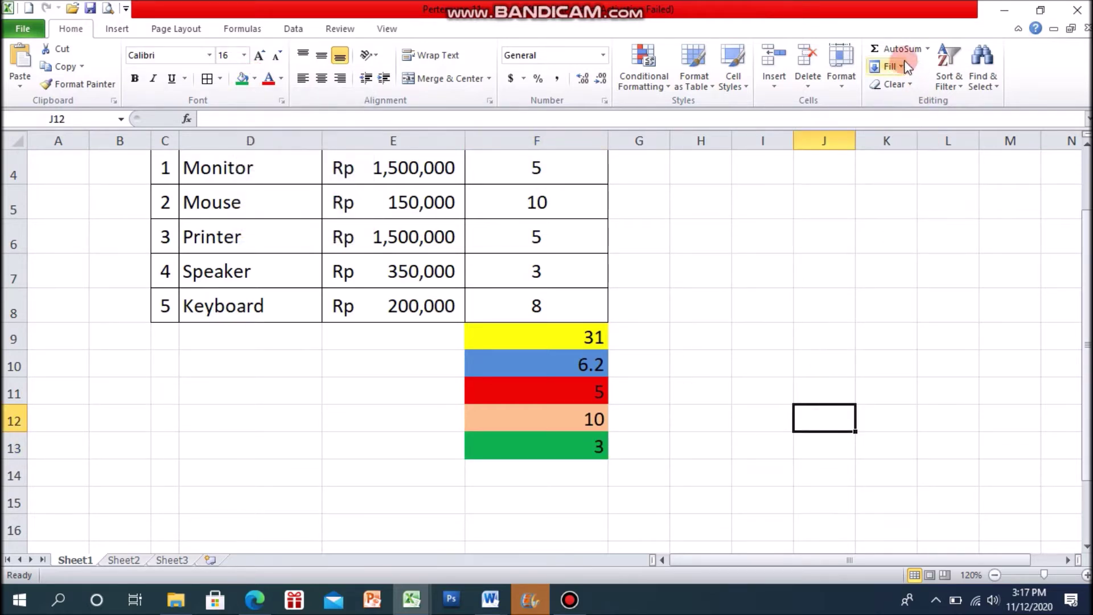
Review the source range F4:F8 and the formulas in the coloured result cells F10 to F13
{"action": "scroll", "coordinate": [753, 356], "scroll_direction": "up", "scroll_amount": 1}
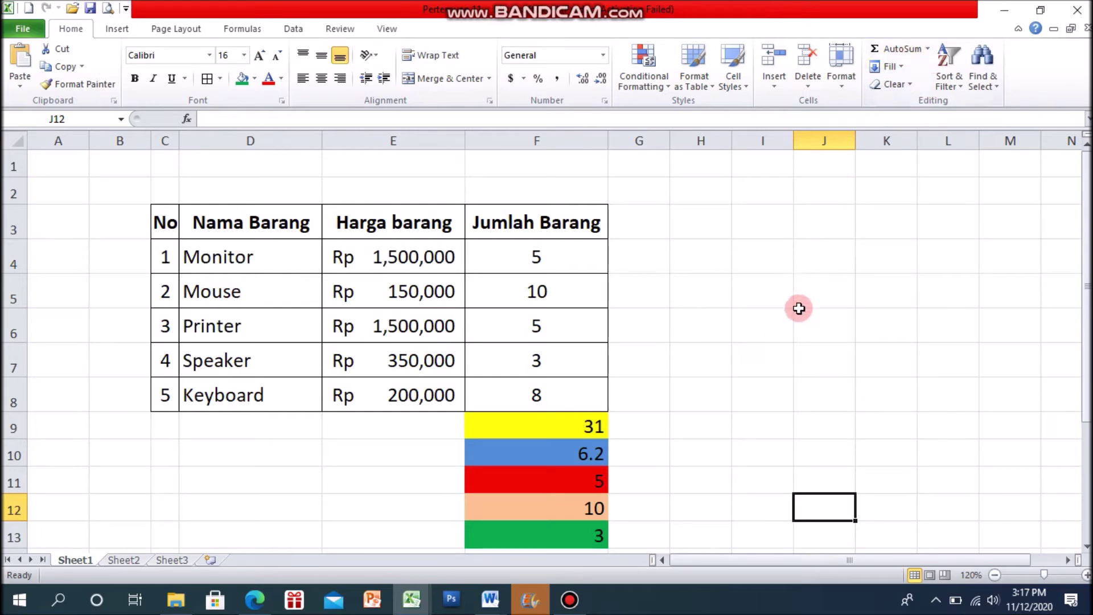
{"action": "left_click_drag", "start_coordinate": [563, 256], "coordinate": [564, 387]}
{"action": "left_click", "coordinate": [577, 454]}
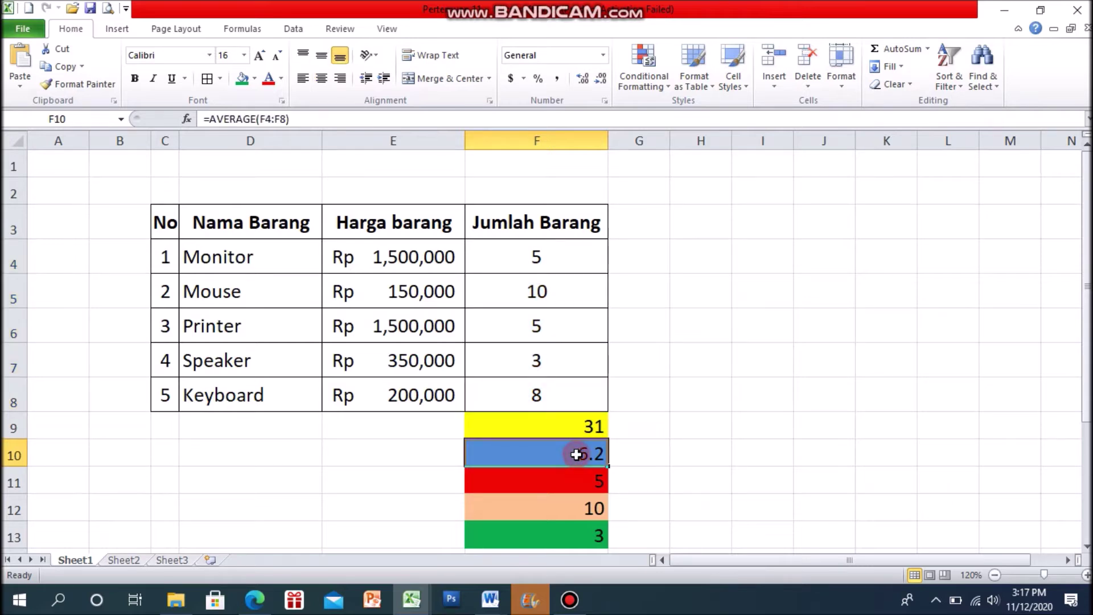
{"action": "left_click", "coordinate": [588, 487]}
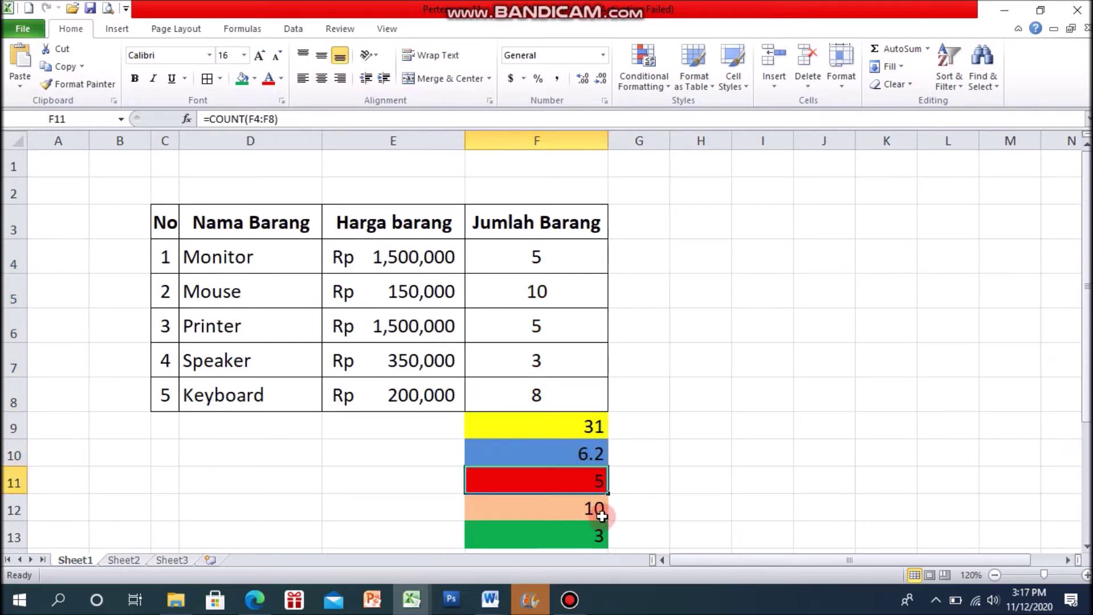
{"action": "left_click", "coordinate": [598, 513]}
{"action": "left_click", "coordinate": [598, 534]}
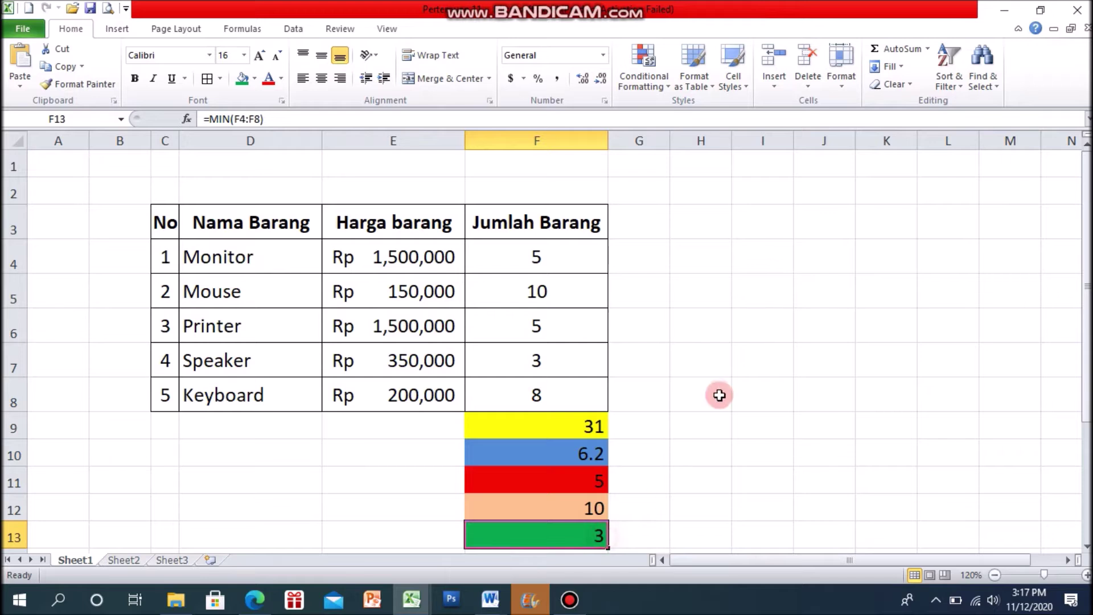
{"action": "left_click", "coordinate": [785, 349]}
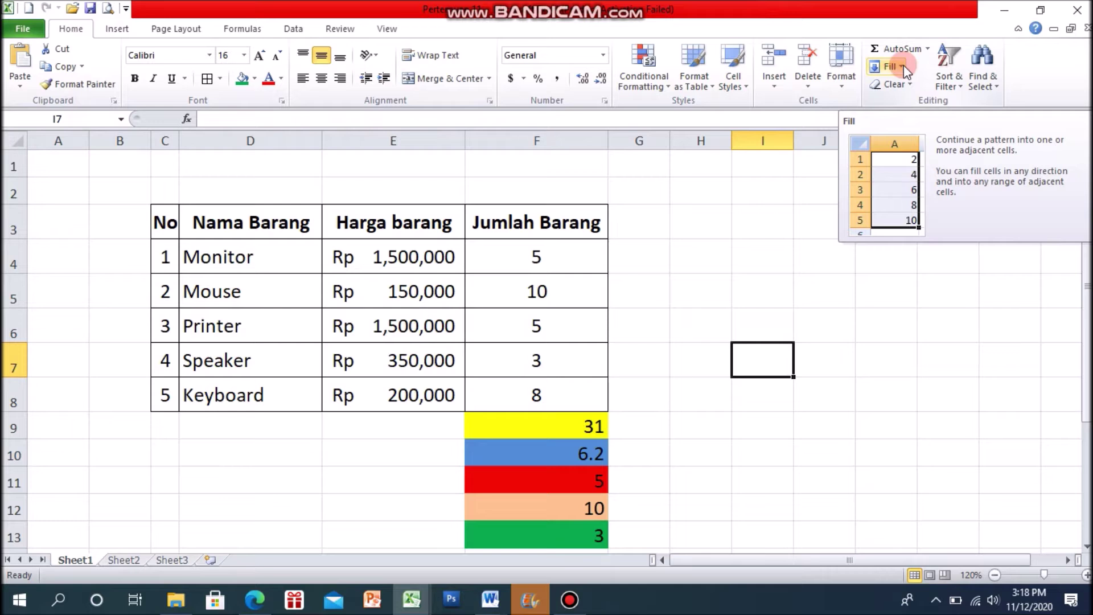
{"action": "left_click", "coordinate": [831, 261]}
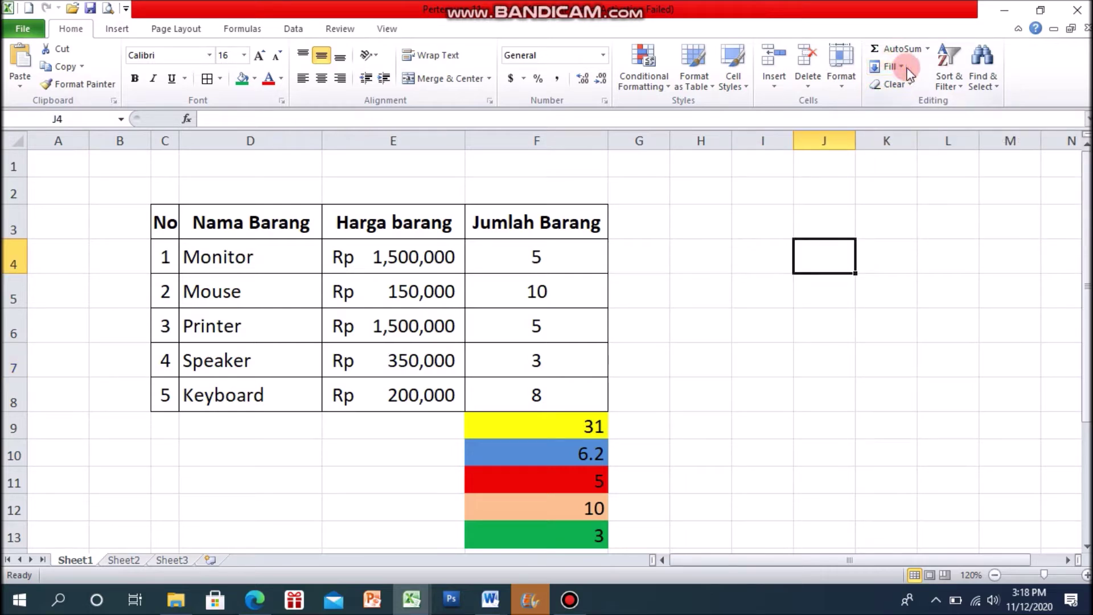
{"action": "left_click", "coordinate": [901, 68]}
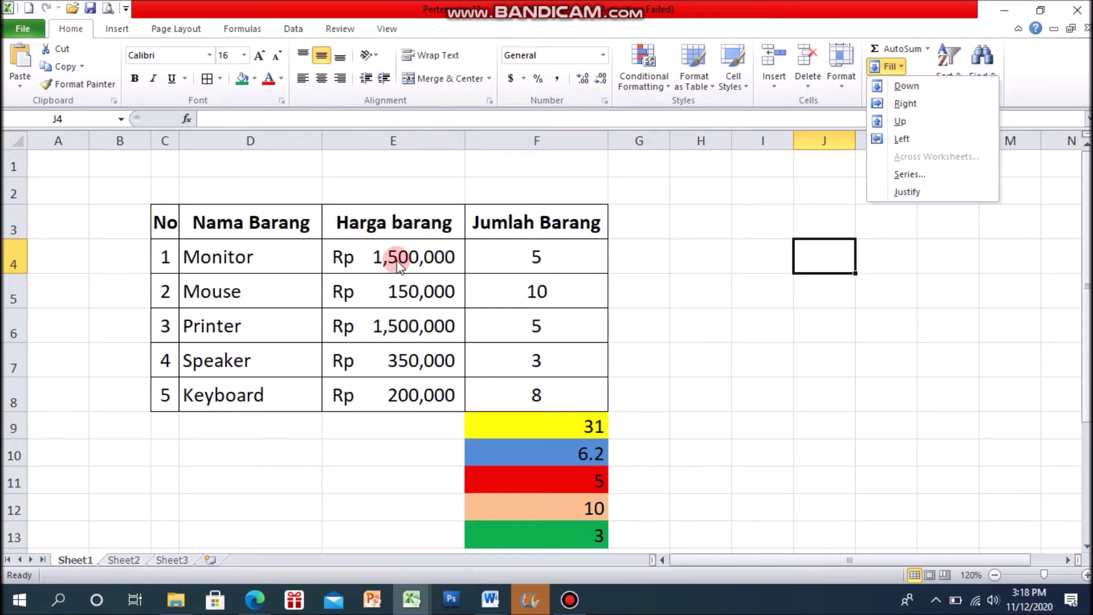
{"action": "left_click", "coordinate": [261, 259]}
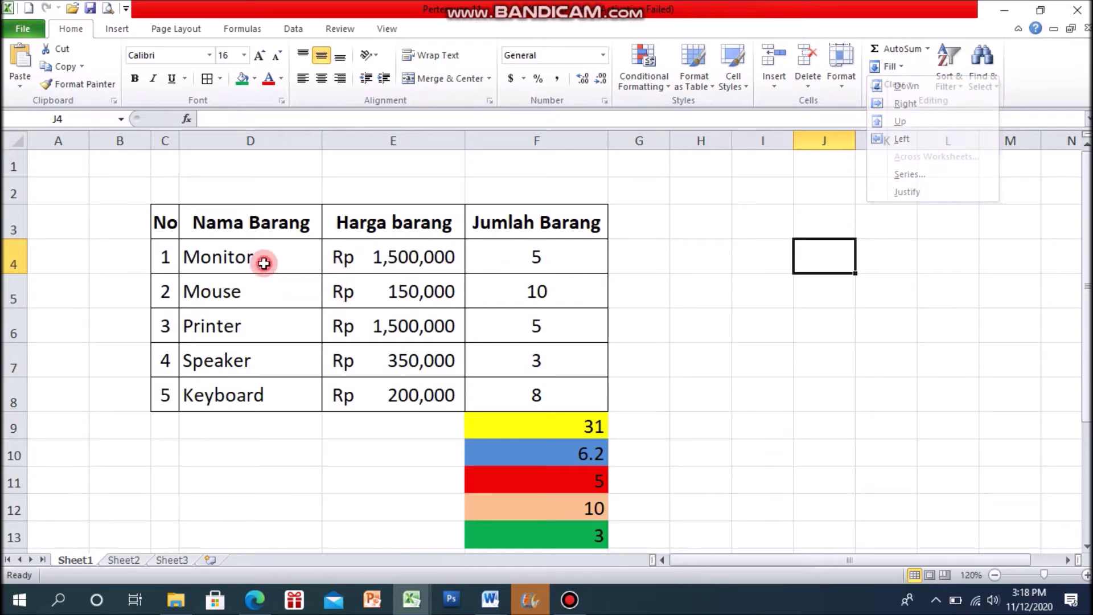
Try Fill Down on the Jumlah Barang cells F4:F8, and undo the fill
{"action": "left_click_drag", "start_coordinate": [542, 253], "coordinate": [522, 386]}
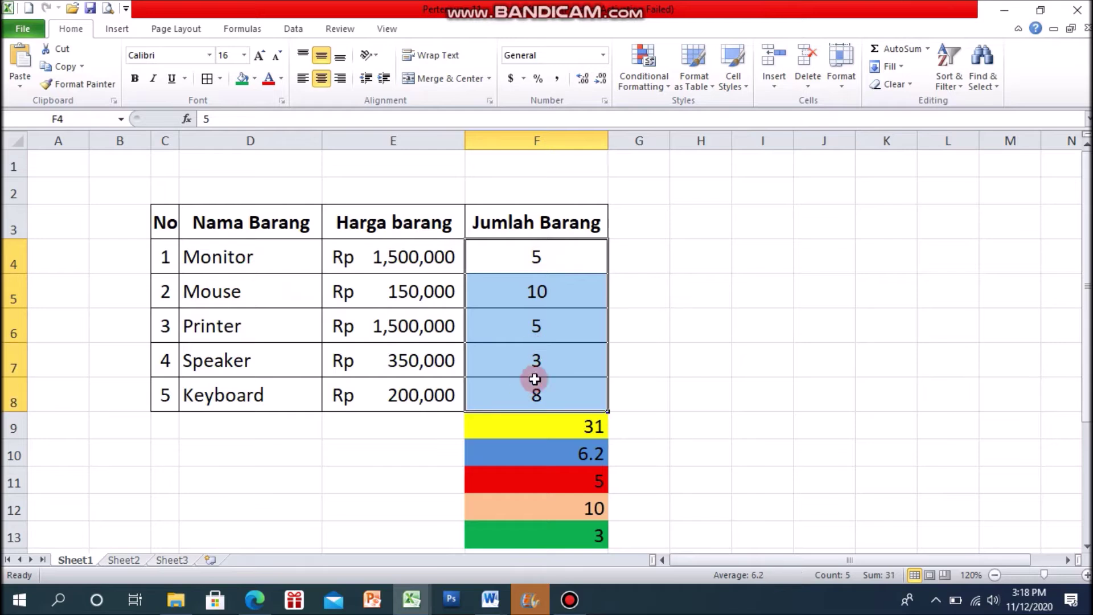
{"action": "left_click", "coordinate": [899, 66]}
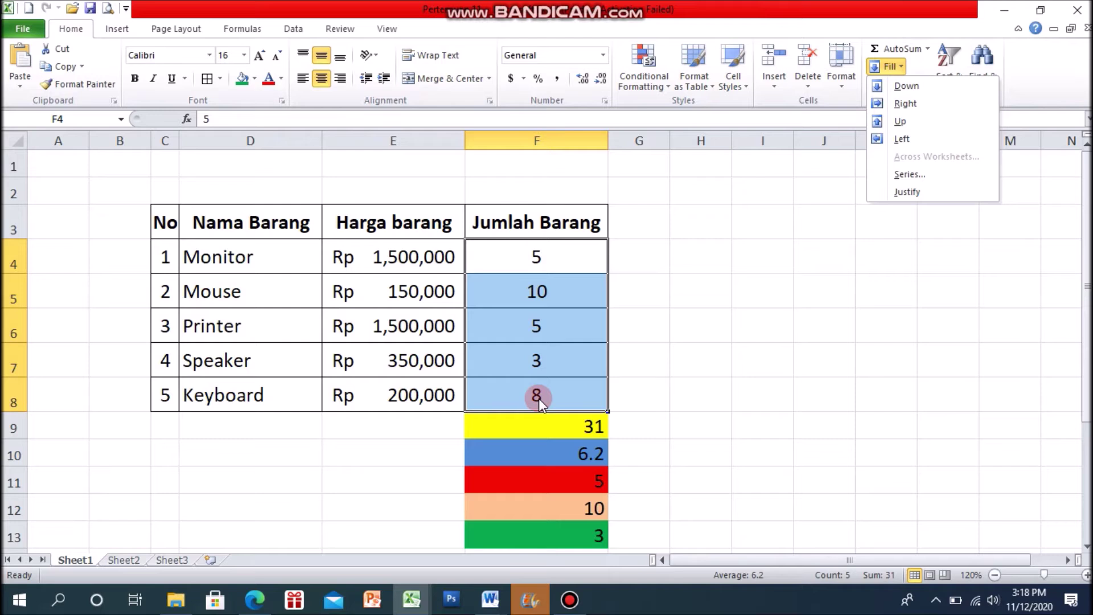
{"action": "left_click", "coordinate": [931, 85]}
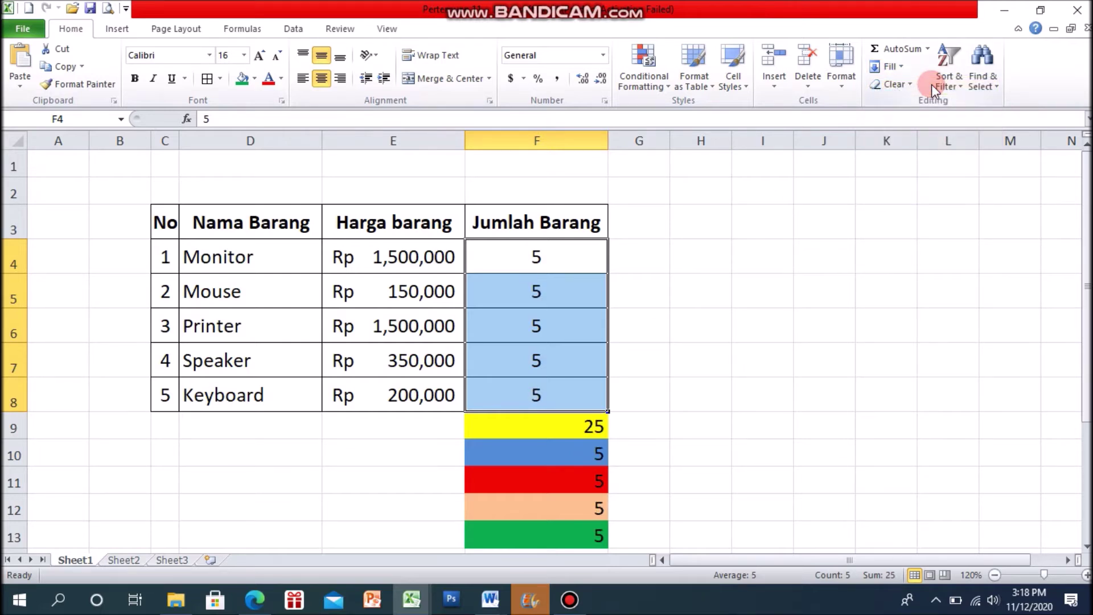
{"action": "left_click", "coordinate": [778, 330]}
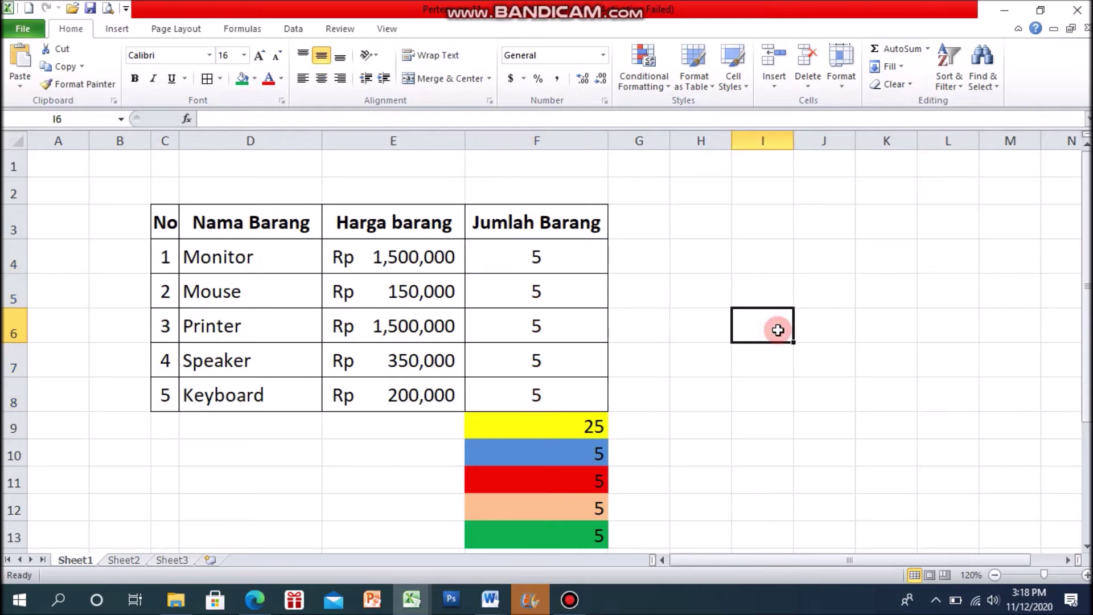
{"action": "key", "text": "ctrl+z"}
{"action": "left_click", "coordinate": [757, 292]}
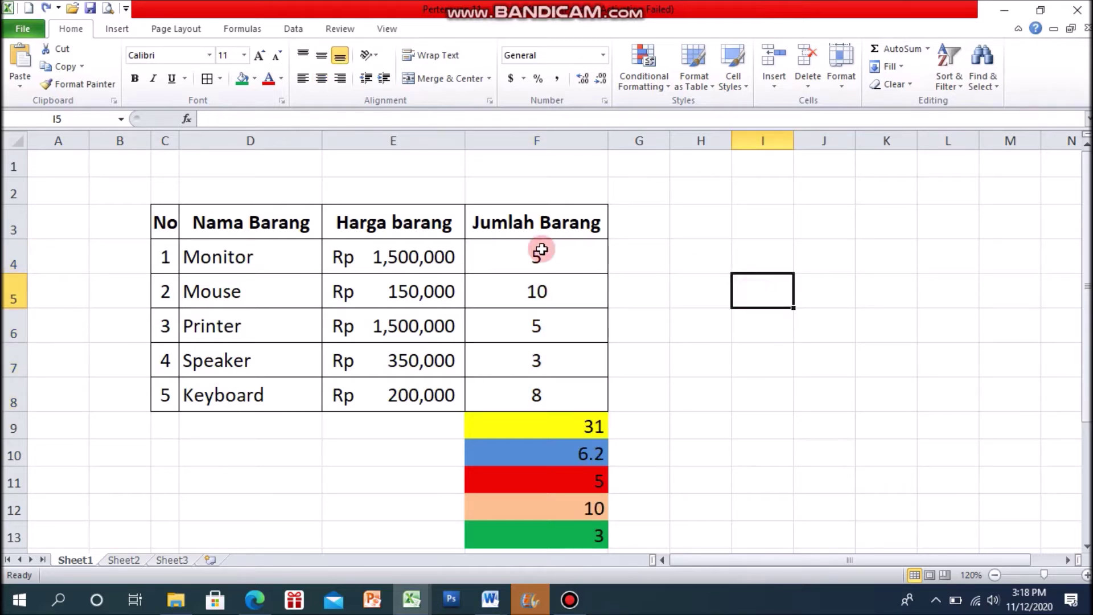
Examine each Jumlah Barang value in cells F4 to F8, from Monitor to Keyboard
{"action": "left_click", "coordinate": [540, 259]}
{"action": "left_click", "coordinate": [541, 295]}
{"action": "left_click", "coordinate": [541, 322]}
{"action": "left_click", "coordinate": [544, 359]}
{"action": "left_click", "coordinate": [551, 392]}
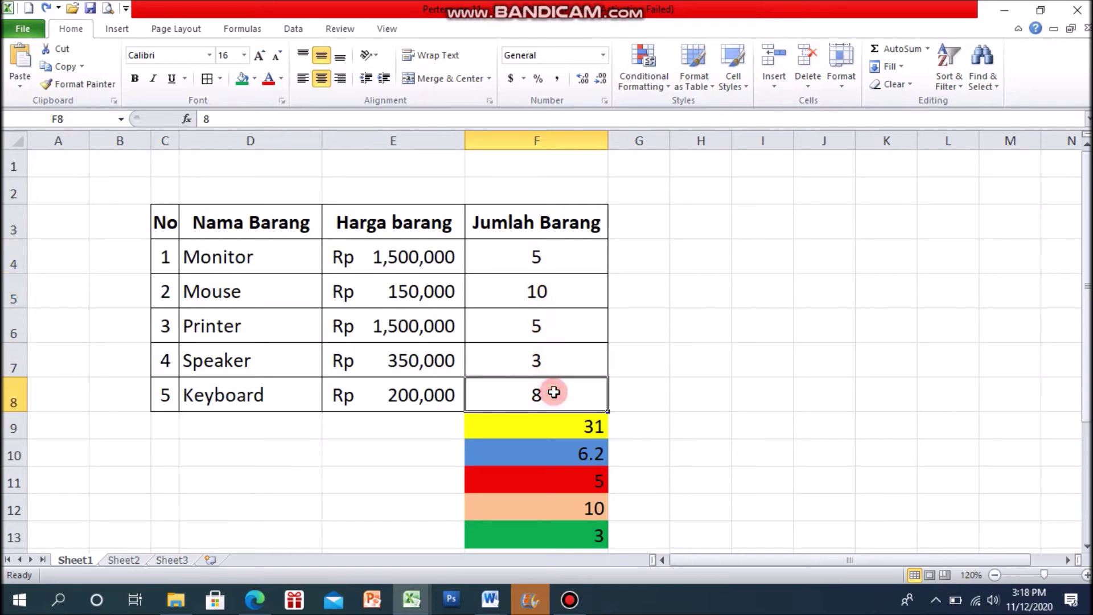
{"action": "left_click", "coordinate": [904, 67]}
{"action": "left_click", "coordinate": [763, 376]}
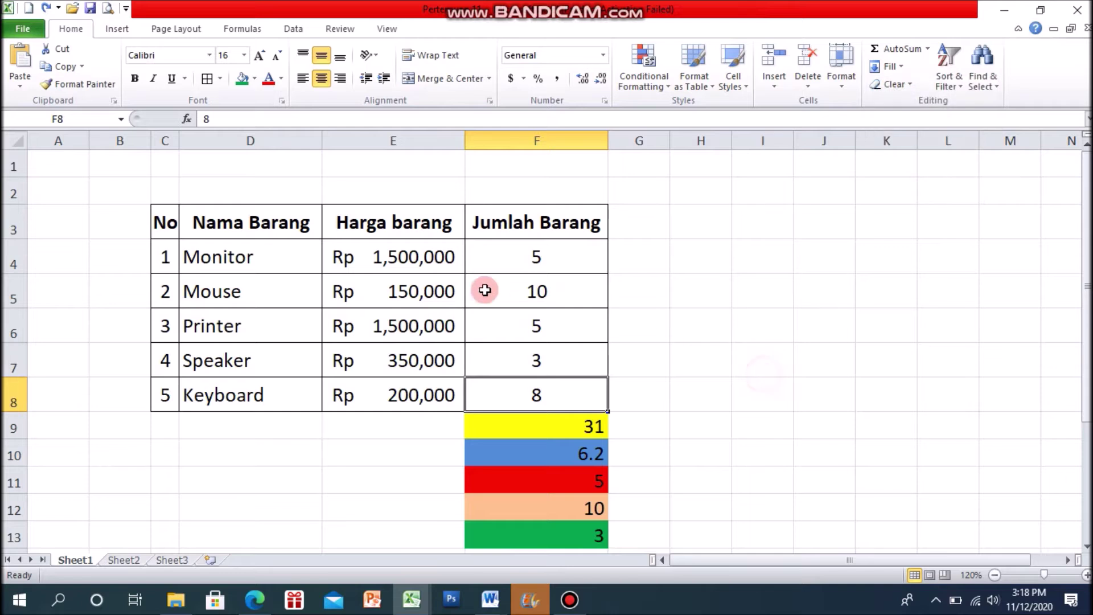
{"action": "left_click", "coordinate": [556, 260]}
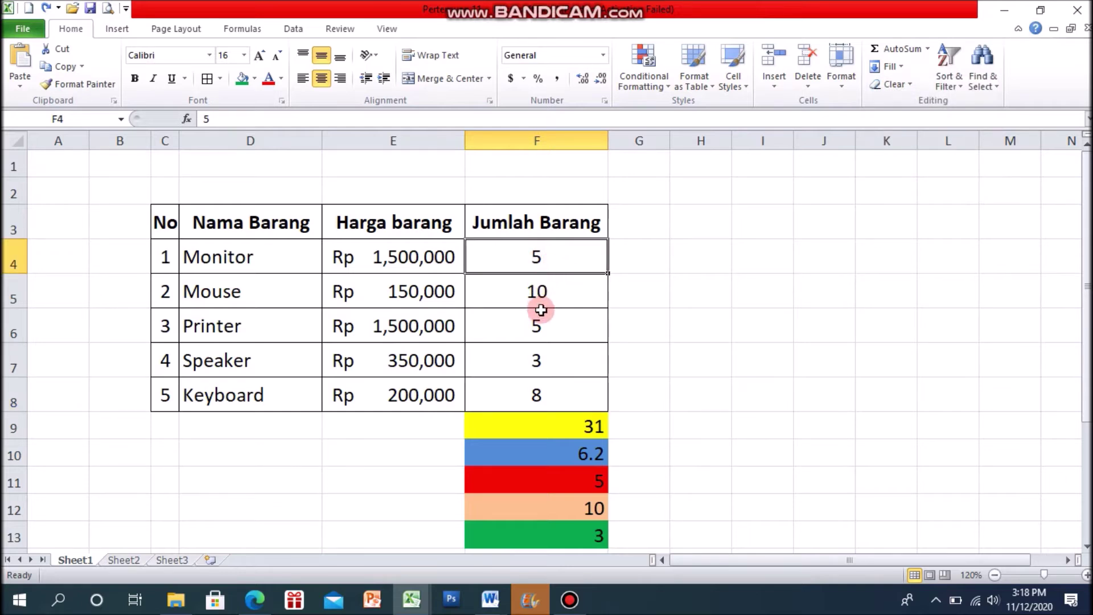
{"action": "left_click", "coordinate": [676, 336]}
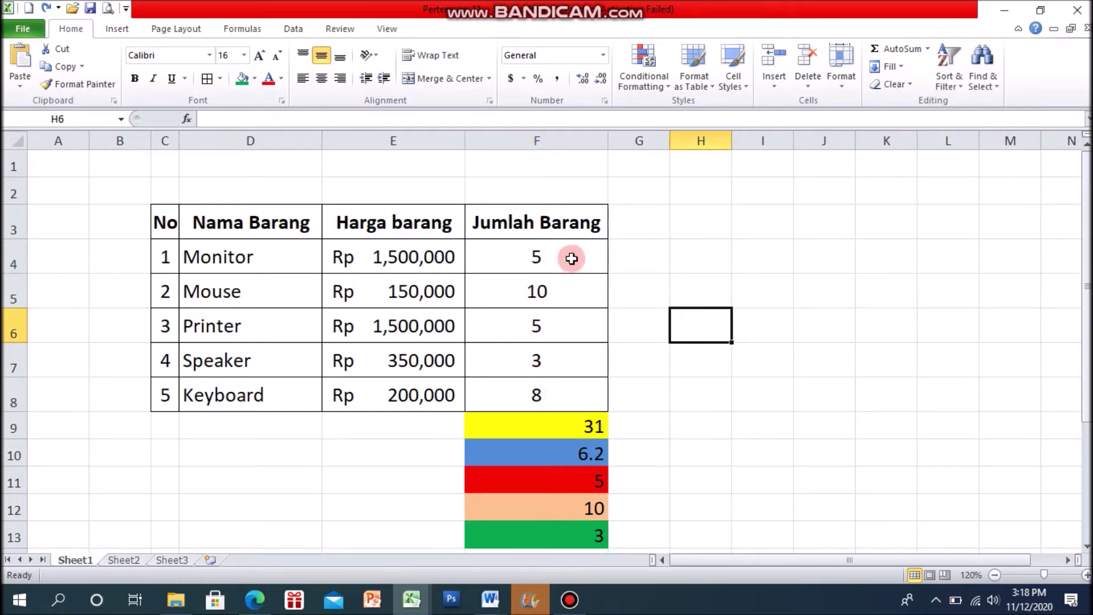
Copy the Monitor quantity in F4 down through F8 with Fill Down
{"action": "left_click_drag", "start_coordinate": [571, 258], "coordinate": [549, 387]}
{"action": "left_click", "coordinate": [905, 64]}
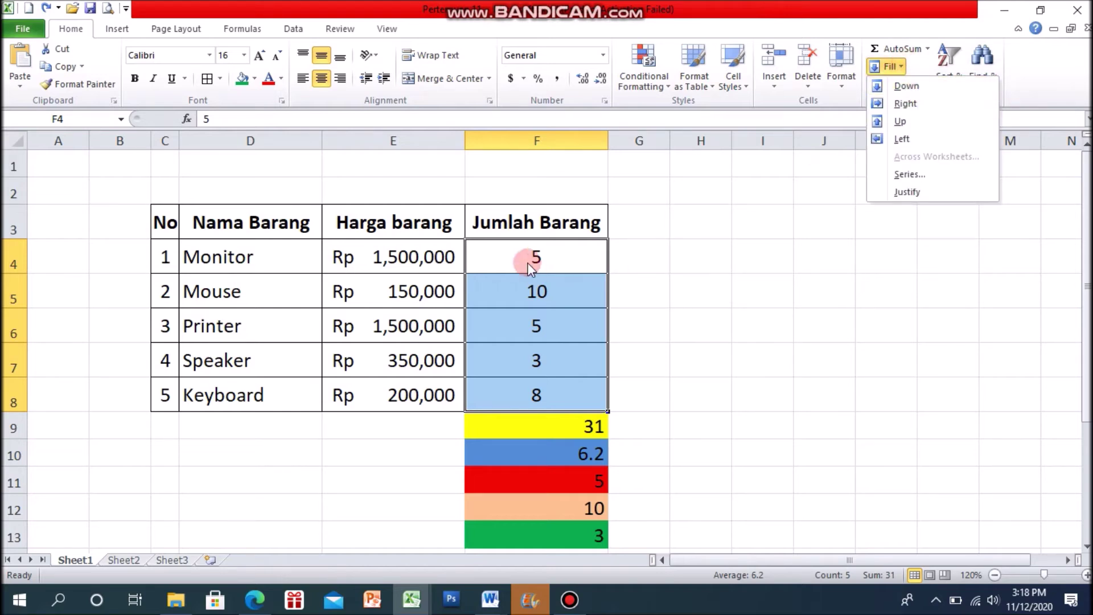
{"action": "left_click", "coordinate": [918, 84]}
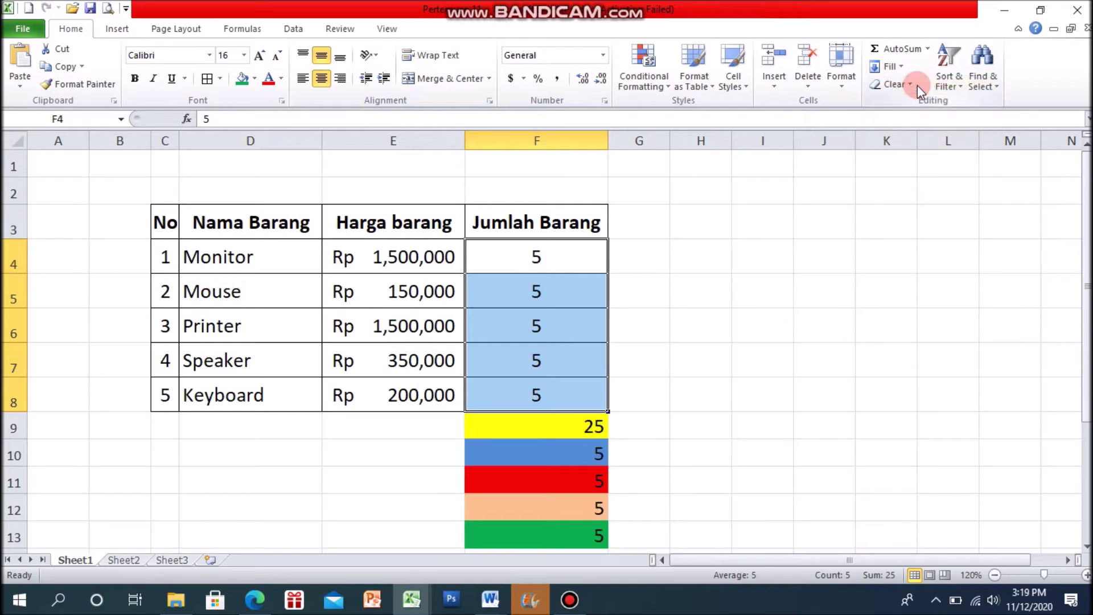
Undo the Fill Down on the Jumlah Barang cells F4:F8 and deselect the range
{"action": "key", "text": "ctrl+z"}
{"action": "left_click", "coordinate": [888, 151]}
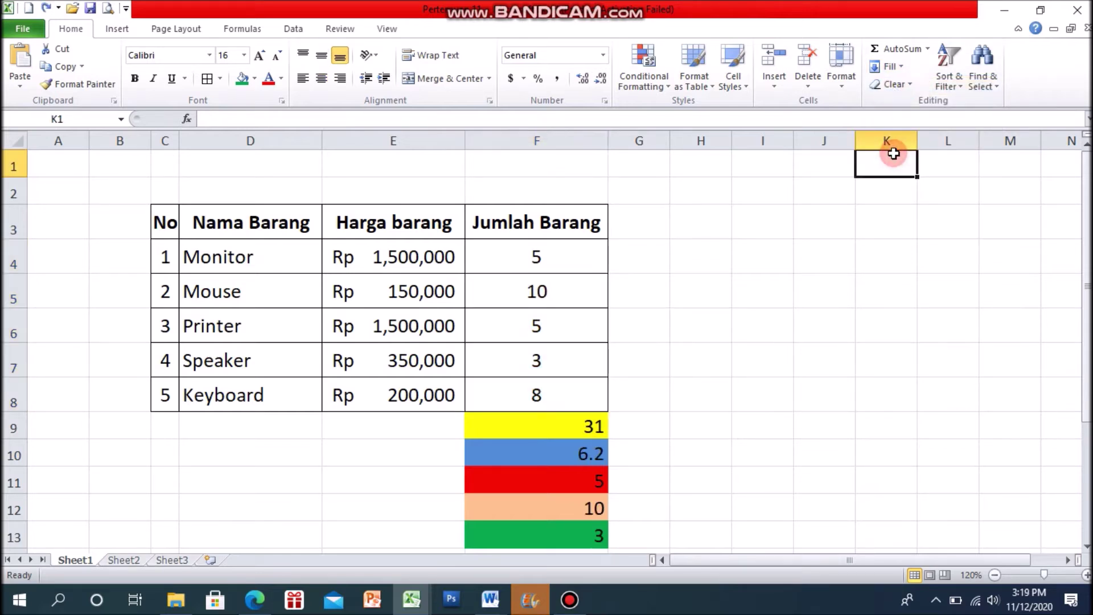
{"action": "left_click", "coordinate": [769, 260]}
Try Fill Up on the Jumlah Barang cells F4:F8, and undo the fill
{"action": "left_click_drag", "start_coordinate": [566, 254], "coordinate": [547, 388]}
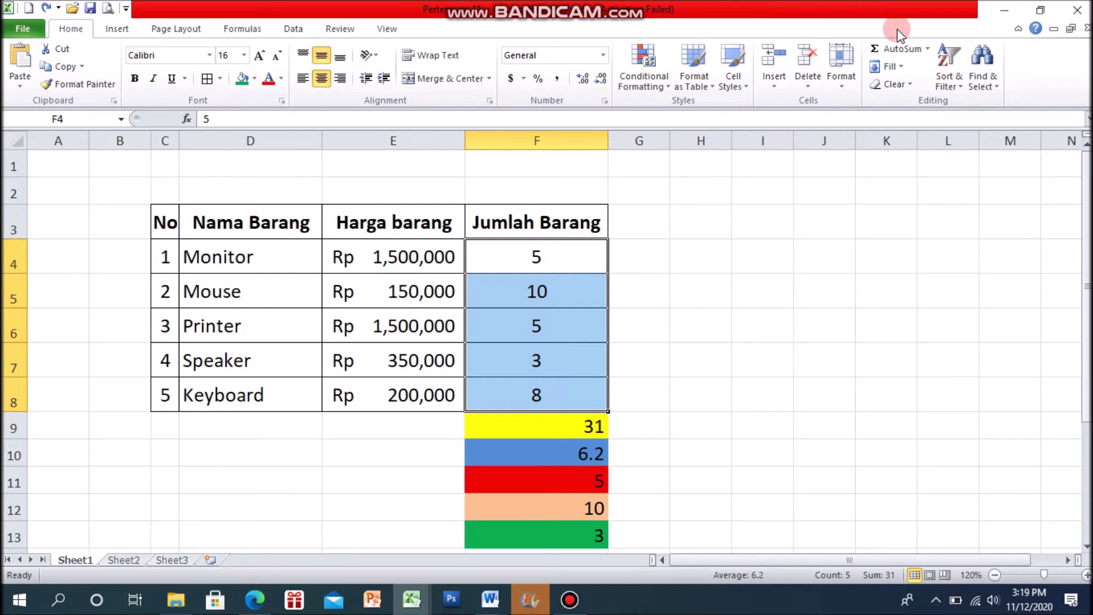
{"action": "left_click", "coordinate": [896, 68]}
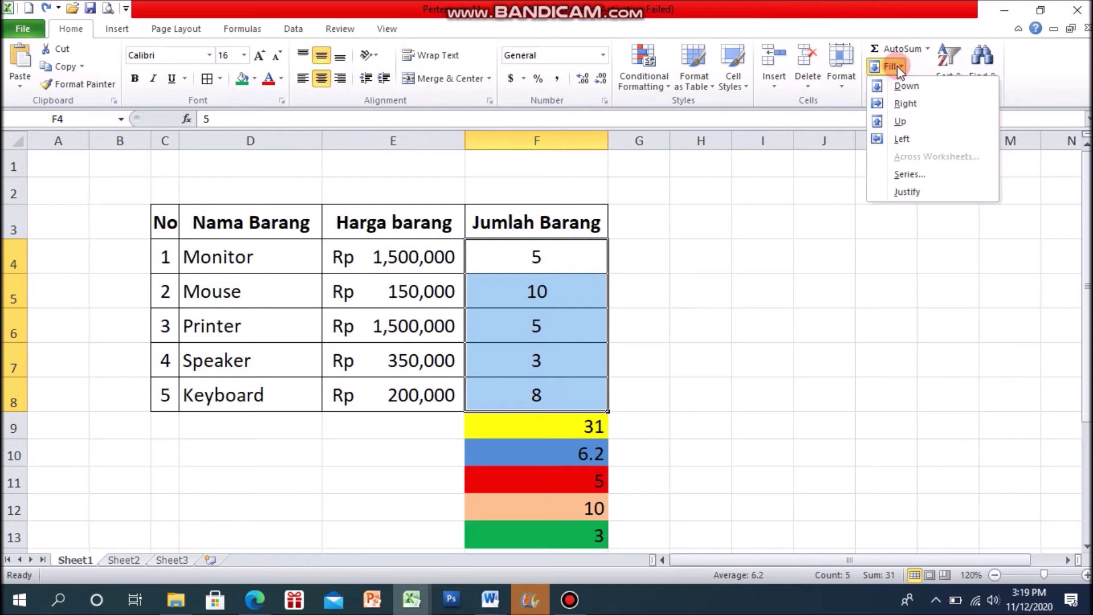
{"action": "left_click", "coordinate": [901, 122]}
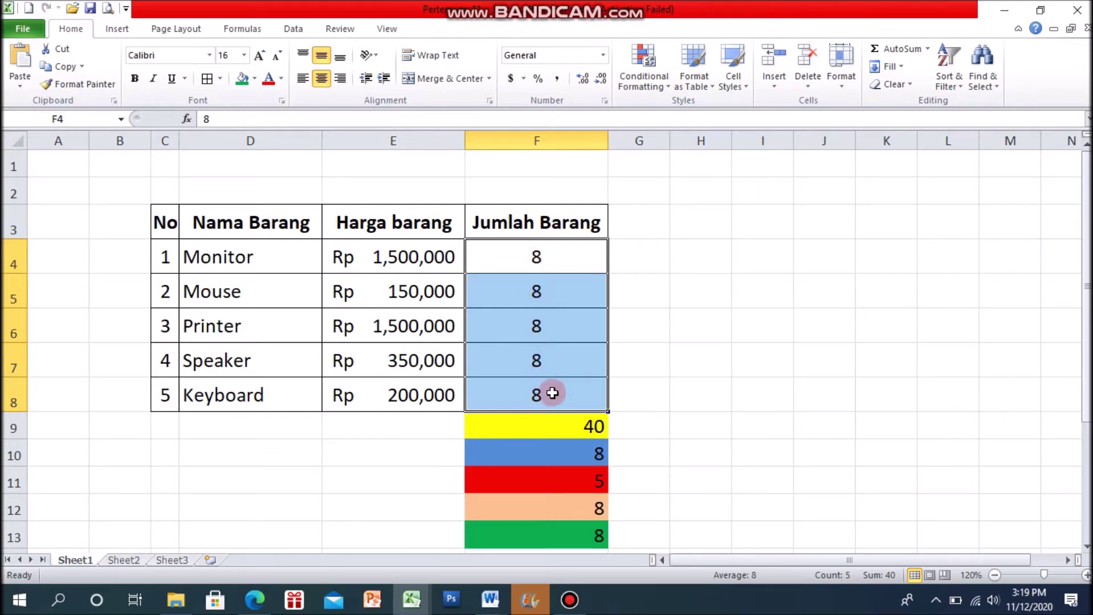
{"action": "key", "text": "ctrl+z"}
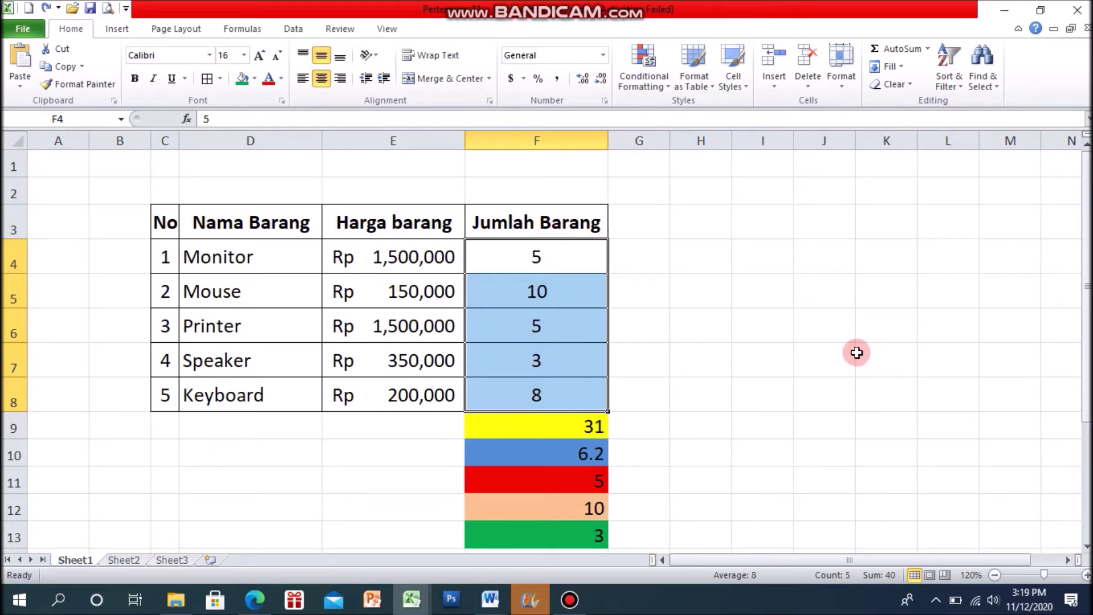
{"action": "left_click", "coordinate": [897, 66]}
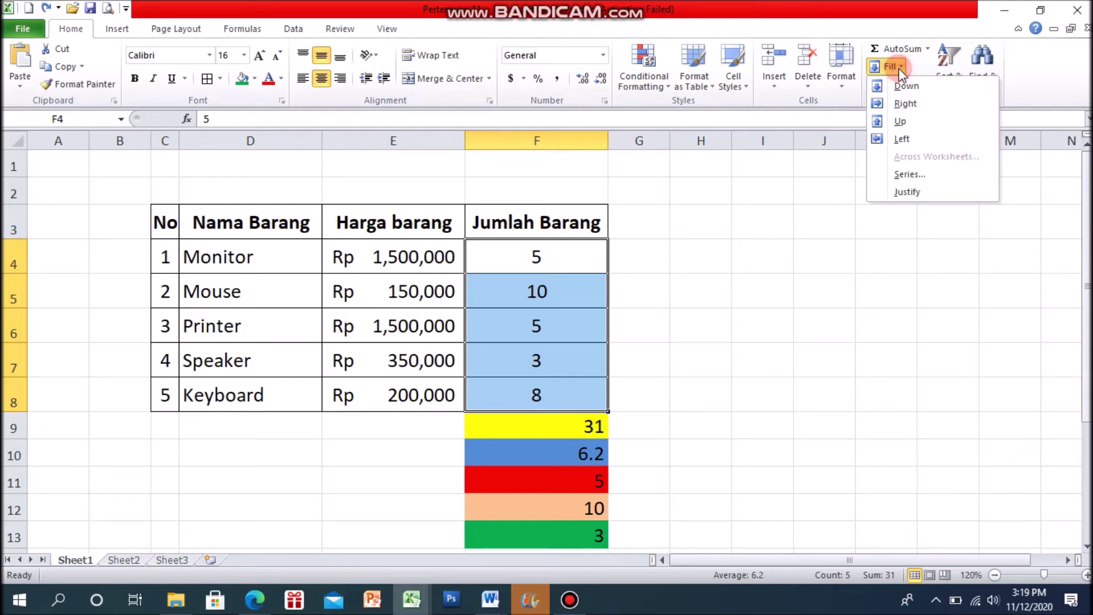
{"action": "left_click_drag", "start_coordinate": [555, 257], "coordinate": [555, 379]}
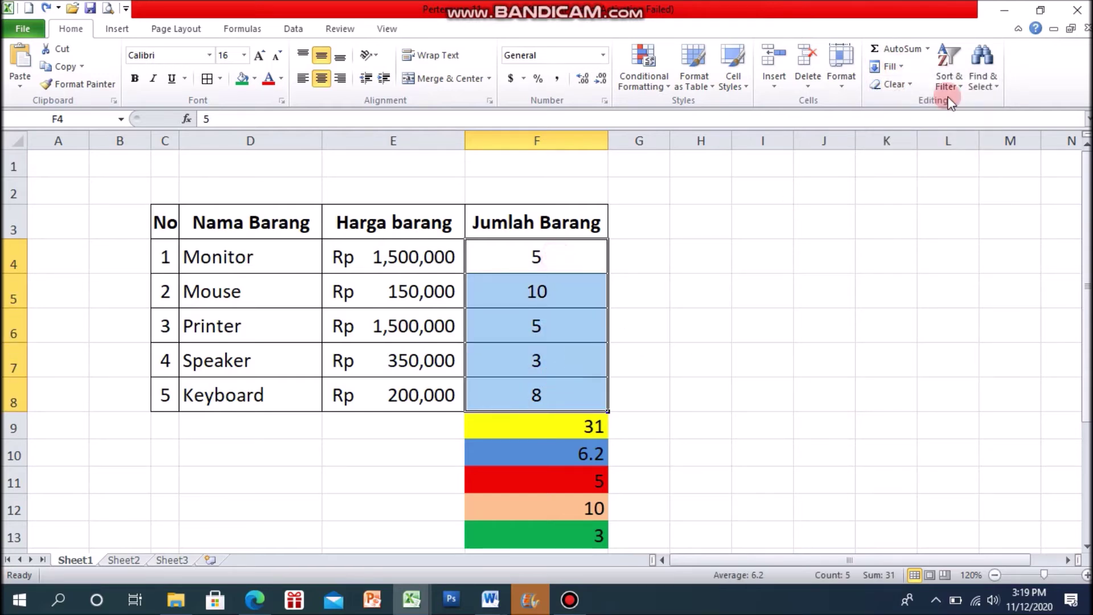
{"action": "left_click", "coordinate": [901, 66]}
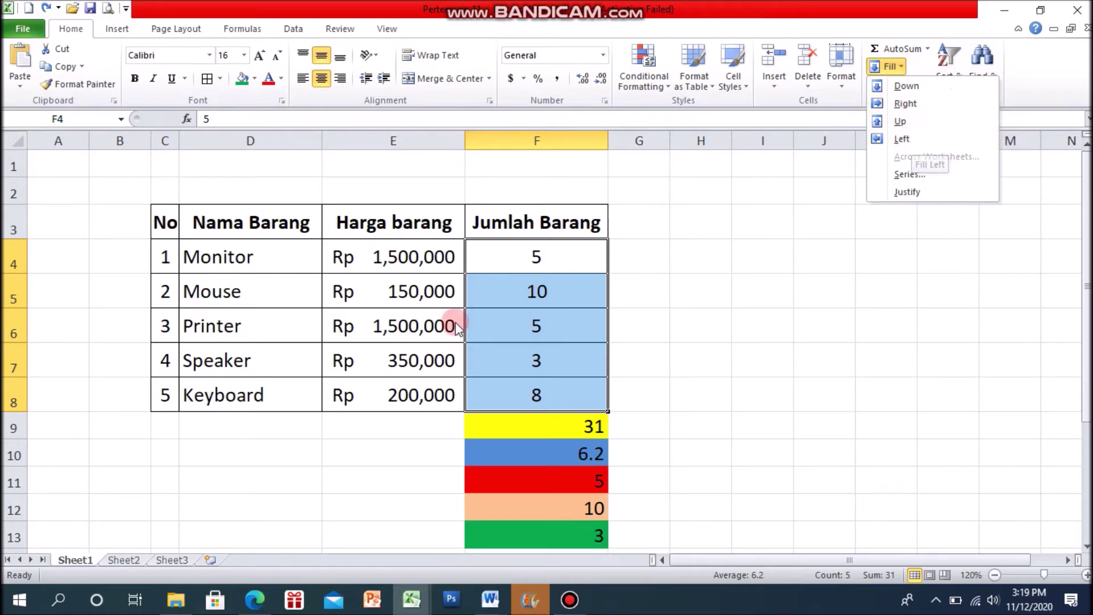
{"action": "left_click", "coordinate": [876, 357]}
Try Fill Right on the Harga barang range E3:E8 to copy in the Nama Barang column, and undo the fill
{"action": "left_click", "coordinate": [398, 251]}
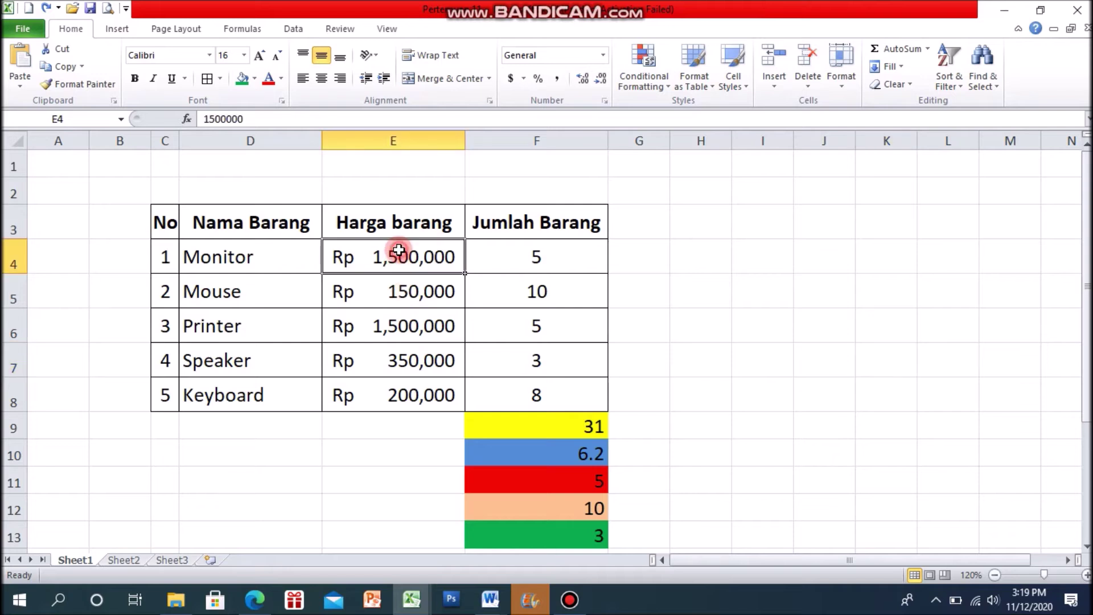
{"action": "left_click_drag", "start_coordinate": [402, 219], "coordinate": [391, 399]}
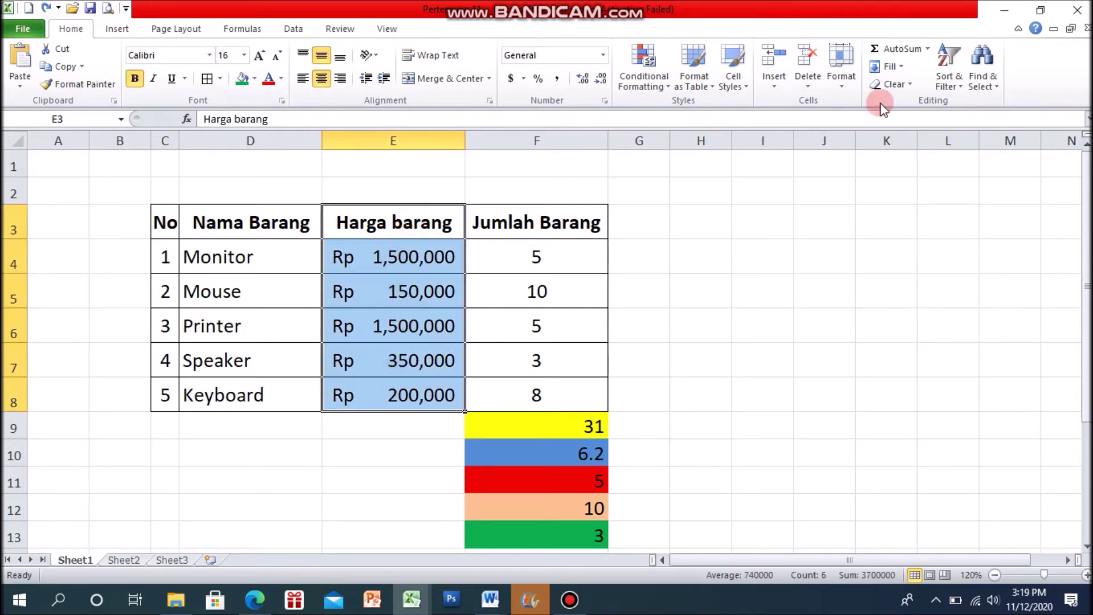
{"action": "left_click", "coordinate": [900, 68]}
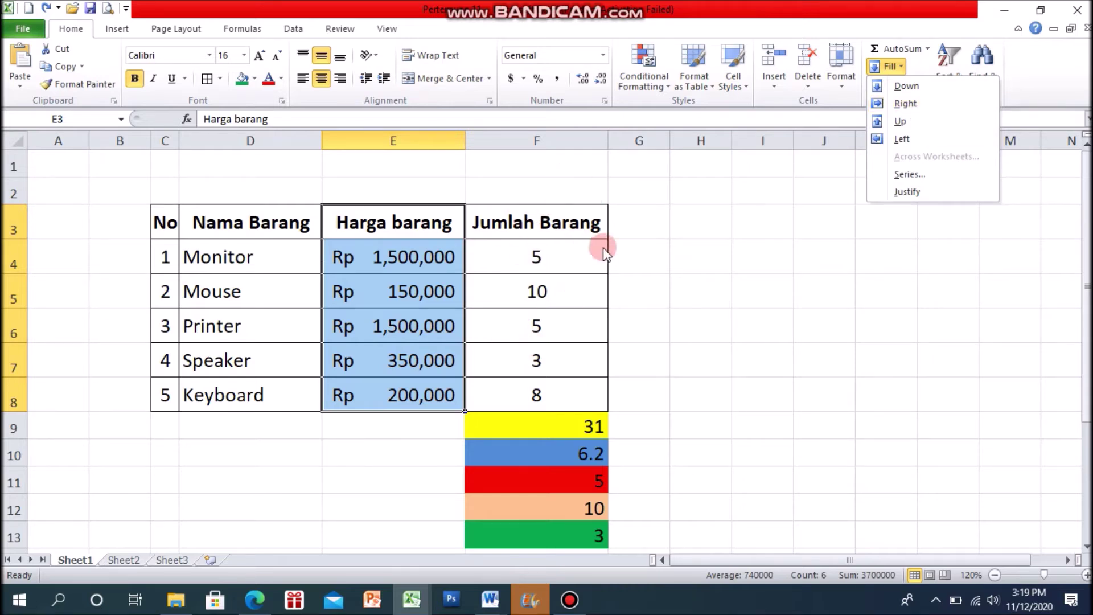
{"action": "left_click", "coordinate": [927, 104]}
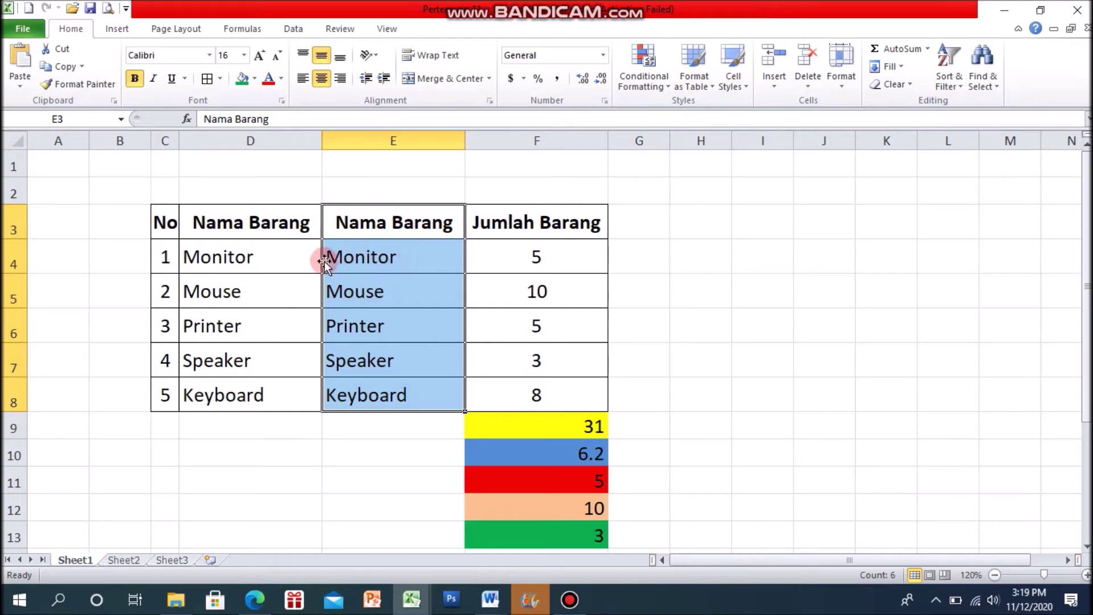
{"action": "left_click", "coordinate": [278, 140]}
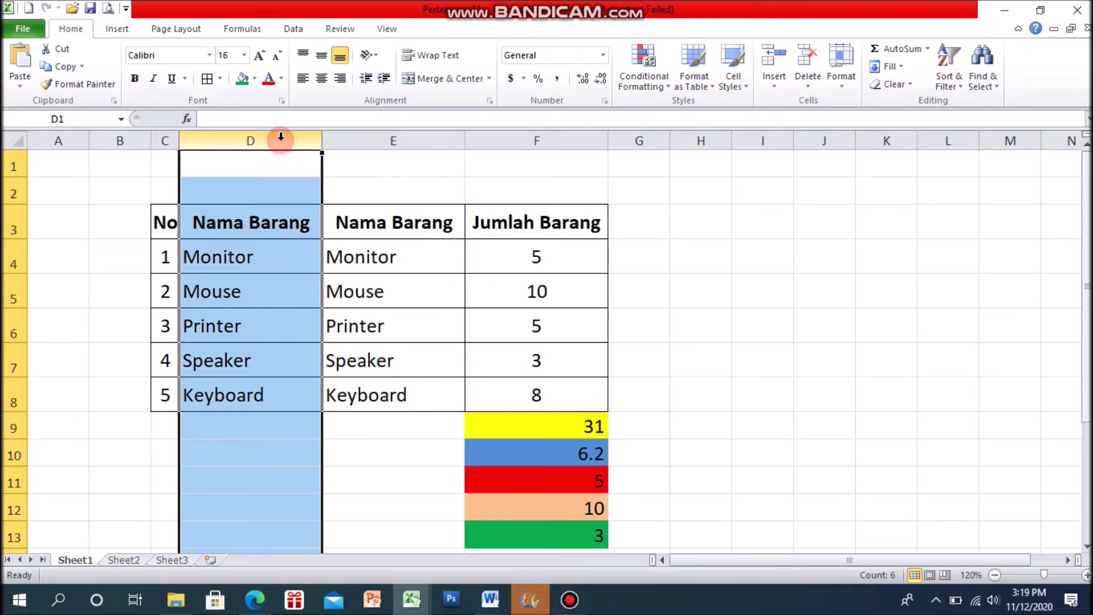
{"action": "left_click", "coordinate": [424, 140]}
{"action": "left_click", "coordinate": [403, 278]}
{"action": "left_click_drag", "start_coordinate": [405, 216], "coordinate": [390, 393]}
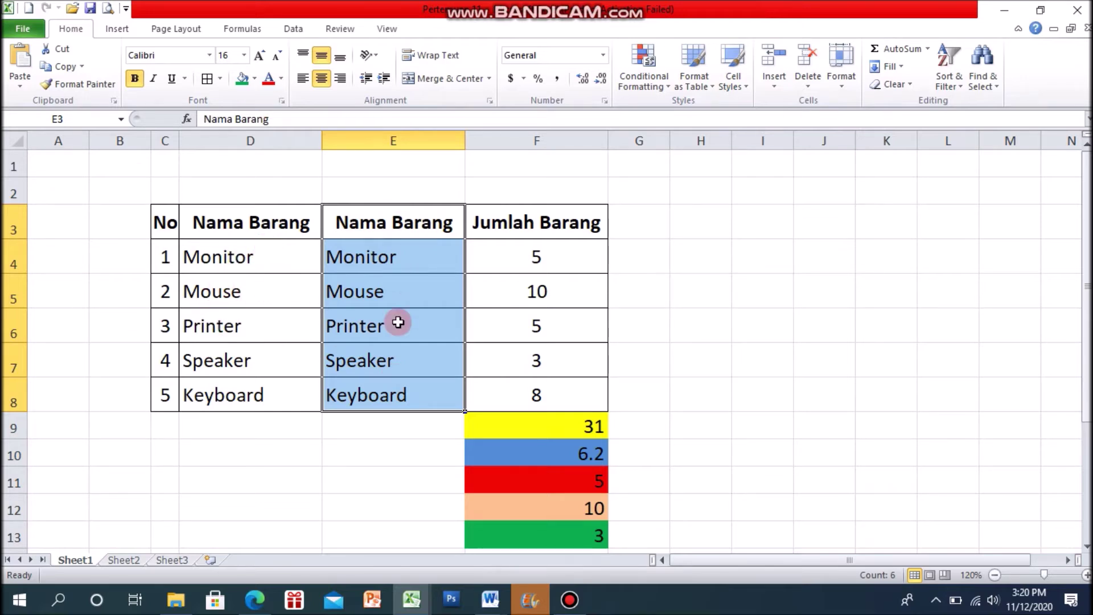
{"action": "key", "text": "ctrl+z"}
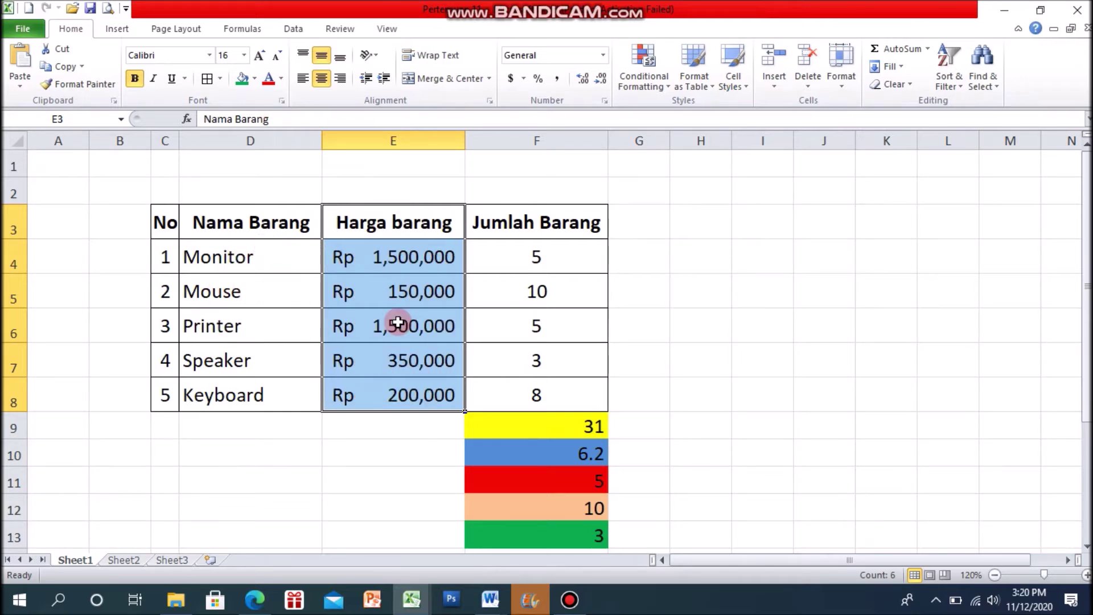
{"action": "left_click", "coordinate": [808, 322]}
Try Fill Left on the Harga barang range E3:E8 to copy in the Jumlah Barang column, and undo the fill
{"action": "left_click_drag", "start_coordinate": [375, 213], "coordinate": [392, 394]}
{"action": "left_click", "coordinate": [901, 67]}
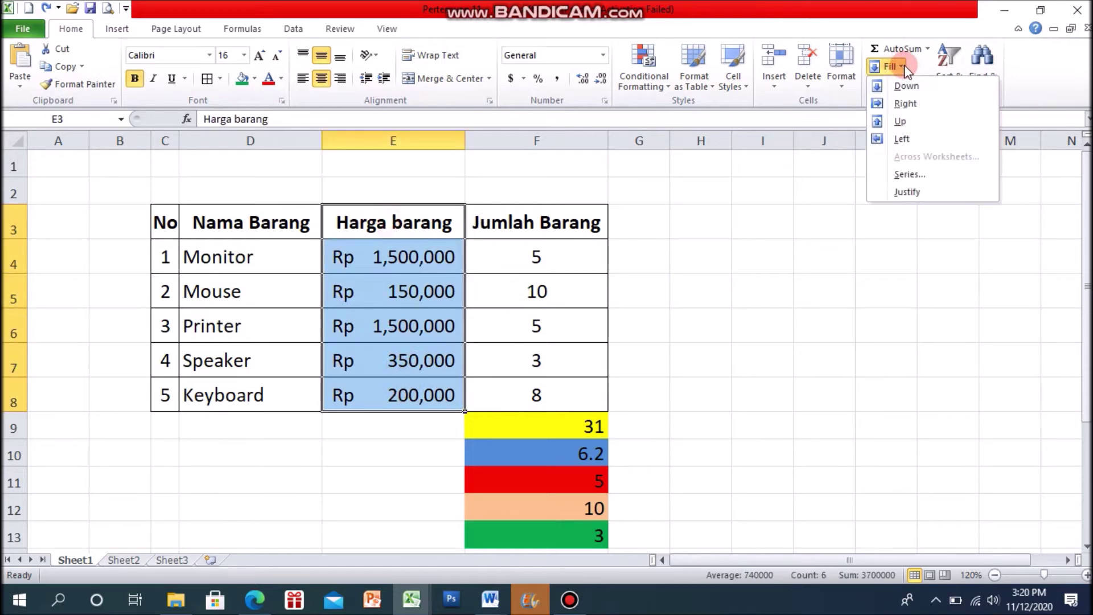
{"action": "left_click", "coordinate": [917, 143]}
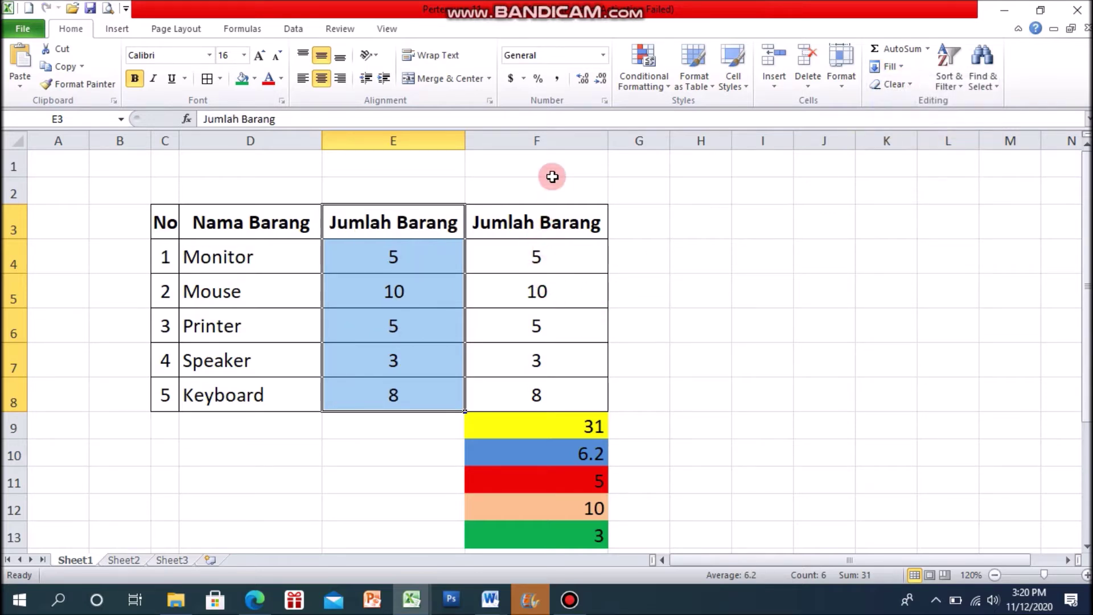
{"action": "left_click", "coordinate": [570, 142]}
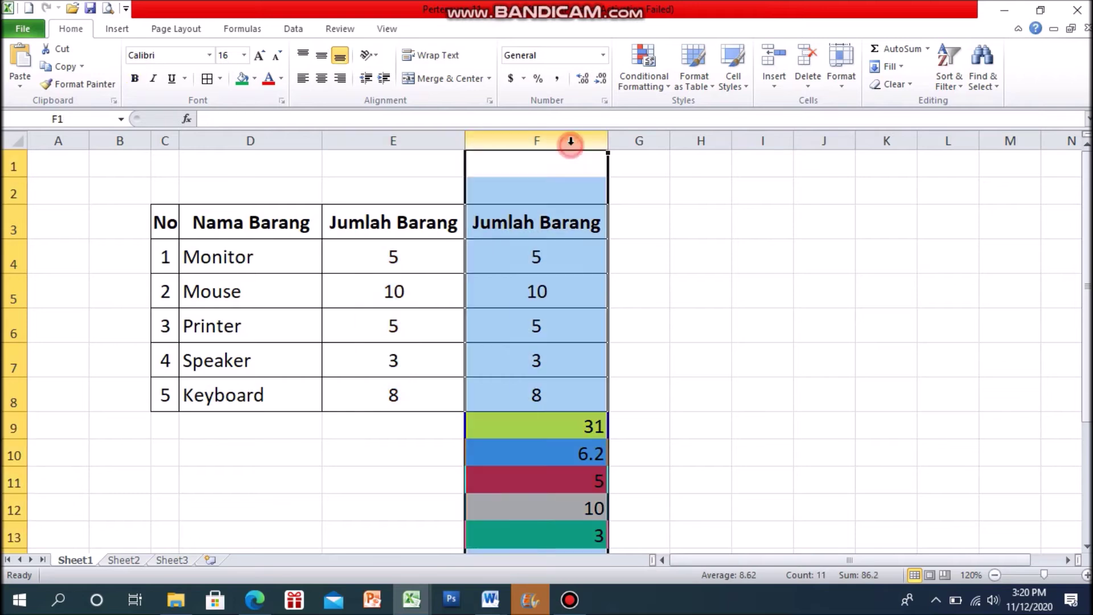
{"action": "left_click", "coordinate": [738, 278]}
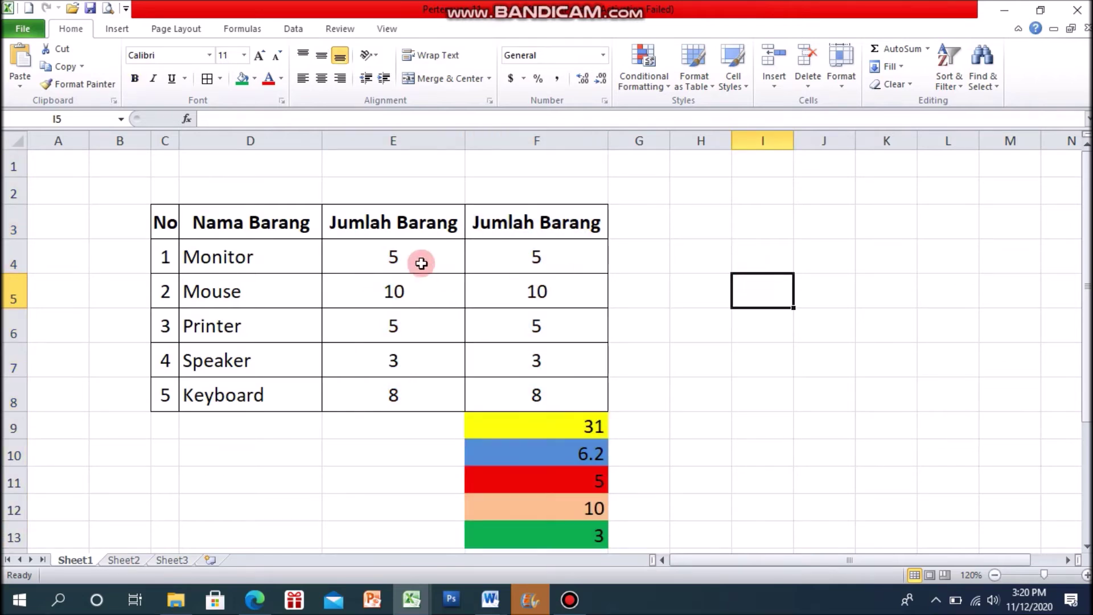
{"action": "left_click", "coordinate": [421, 264]}
{"action": "left_click", "coordinate": [420, 223]}
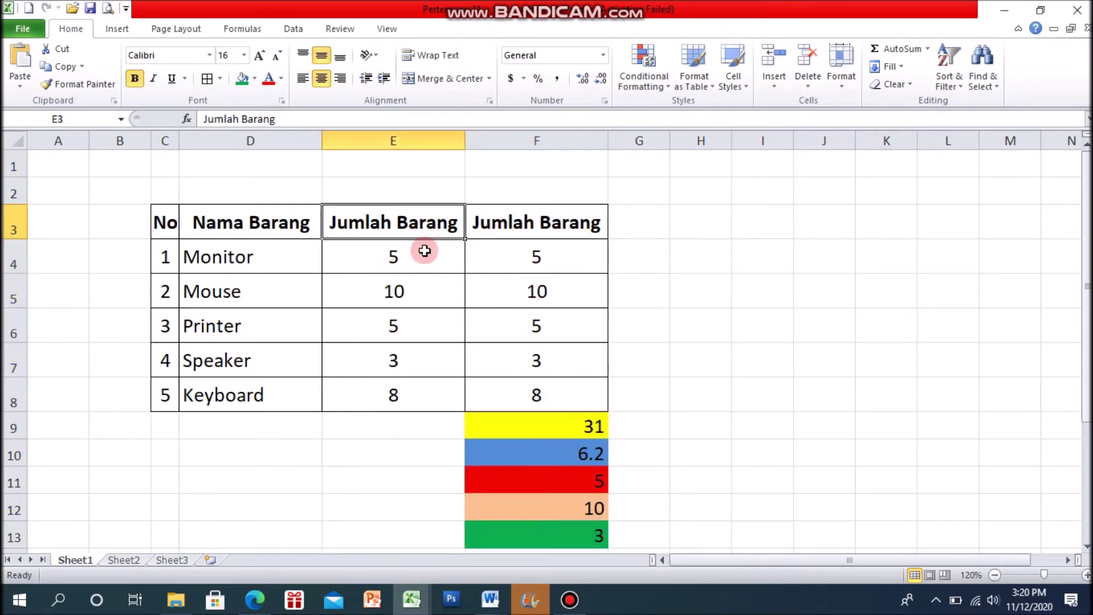
{"action": "key", "text": "ctrl+z"}
{"action": "left_click", "coordinate": [767, 295]}
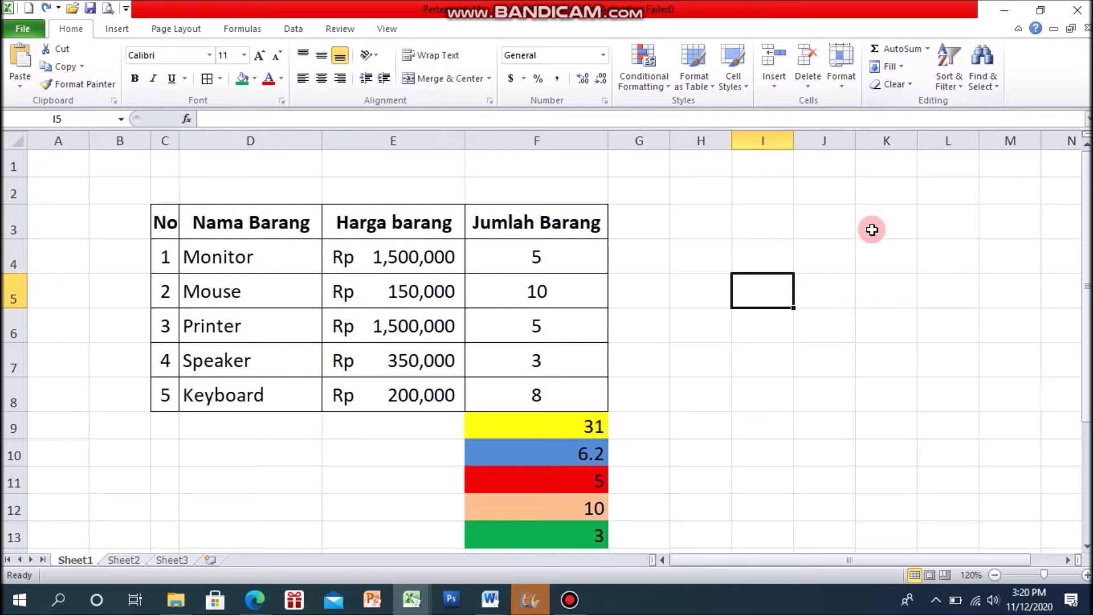
{"action": "left_click", "coordinate": [850, 292]}
{"action": "left_click", "coordinate": [814, 366]}
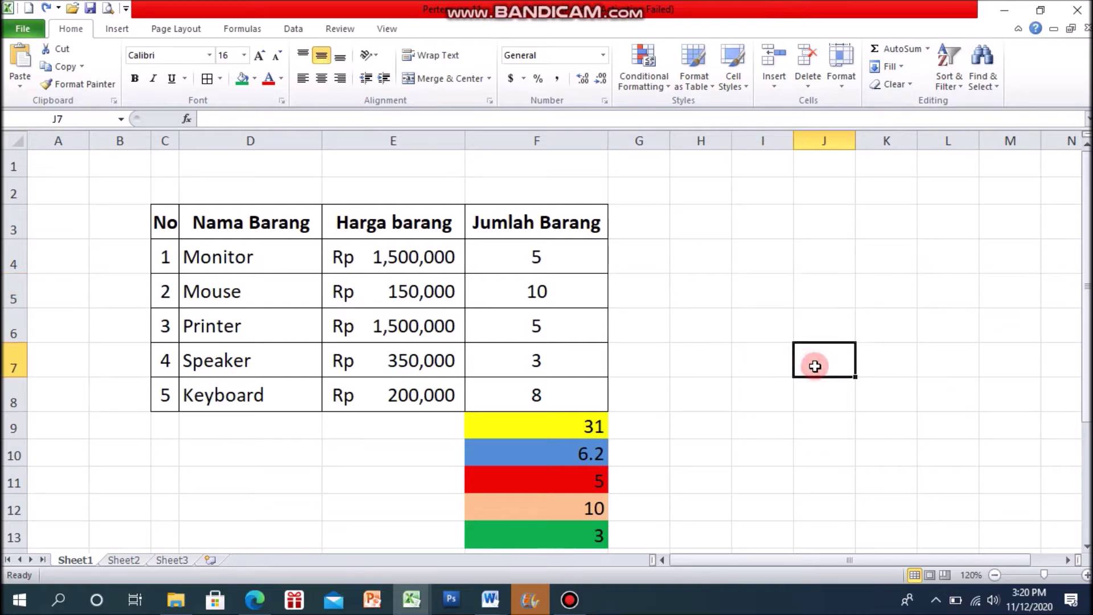
{"action": "left_click", "coordinate": [753, 312]}
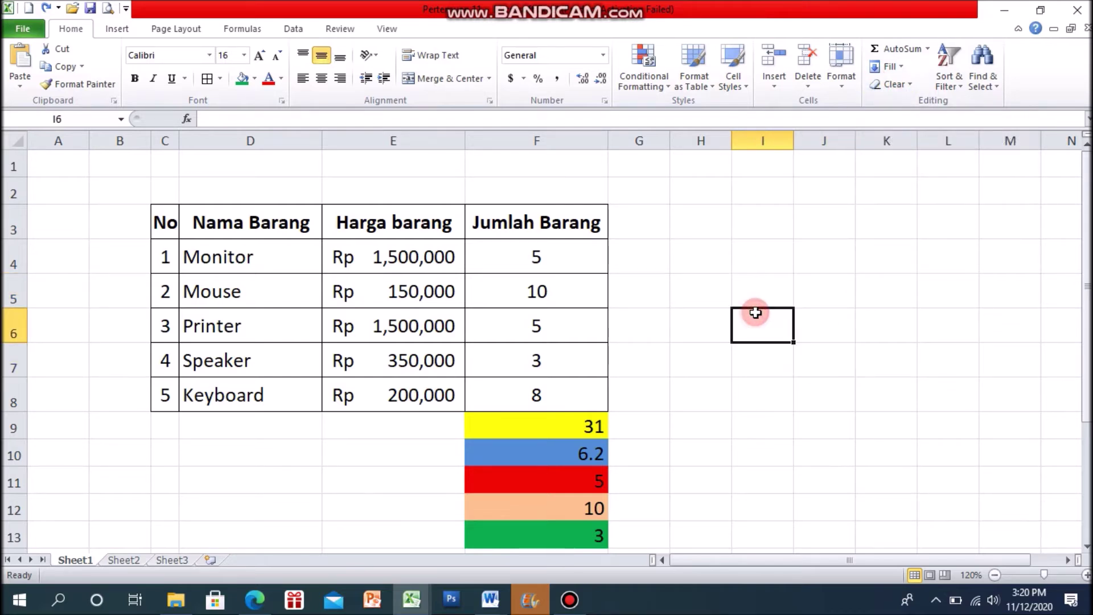
{"action": "left_click", "coordinate": [910, 84]}
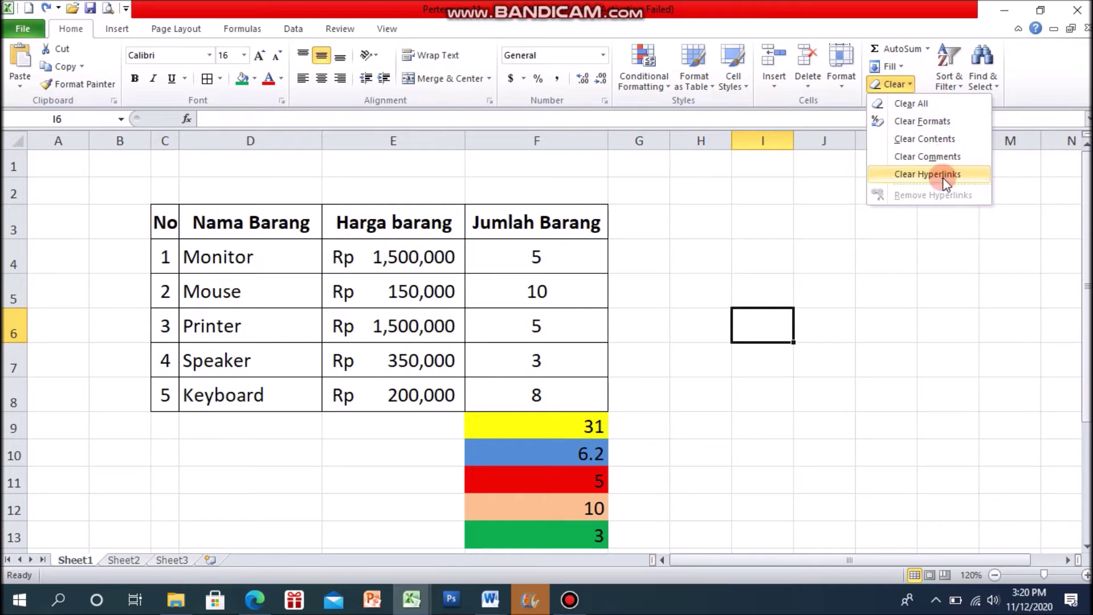
{"action": "left_click", "coordinate": [893, 260]}
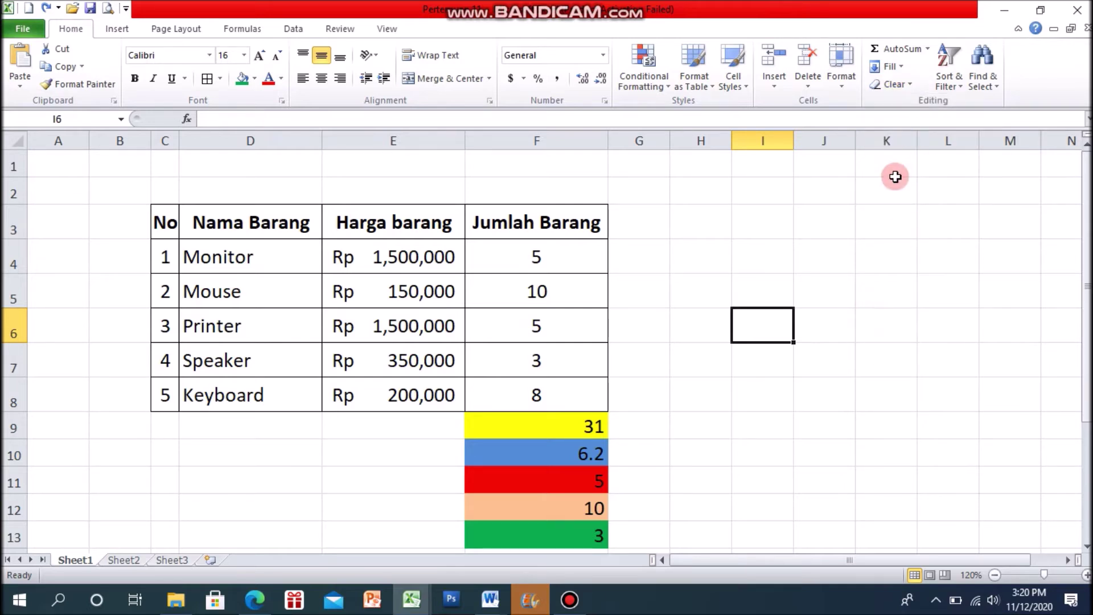
{"action": "left_click", "coordinate": [911, 84]}
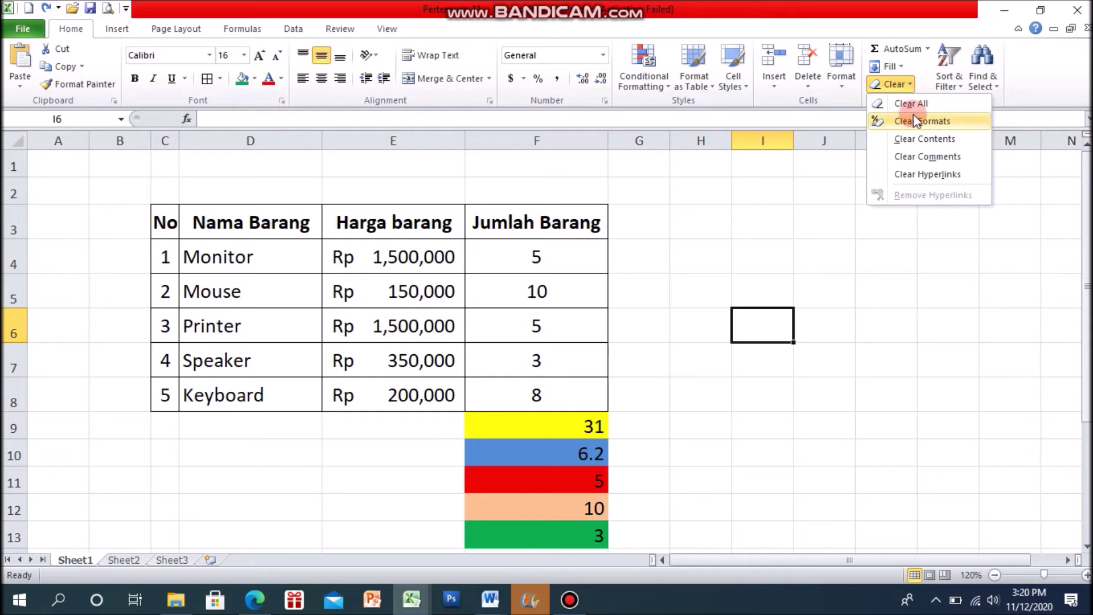
{"action": "left_click", "coordinate": [890, 298]}
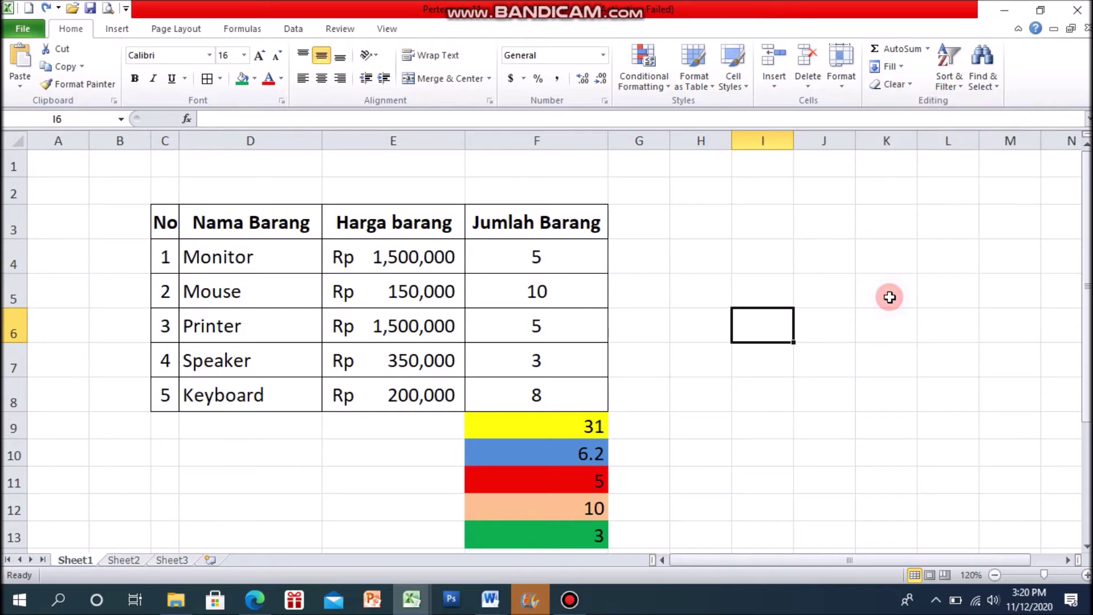
{"action": "left_click", "coordinate": [862, 300]}
Try Clear All on the whole table and its coloured result cells, C3:F13, and undo the clearing
{"action": "left_click_drag", "start_coordinate": [162, 221], "coordinate": [583, 528]}
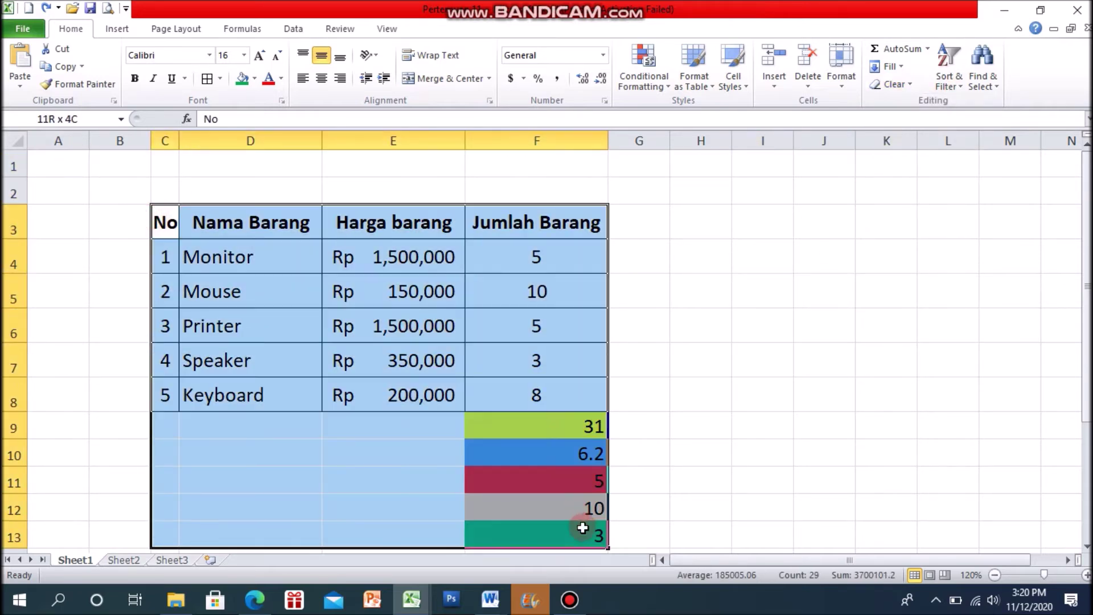
{"action": "left_click", "coordinate": [911, 85]}
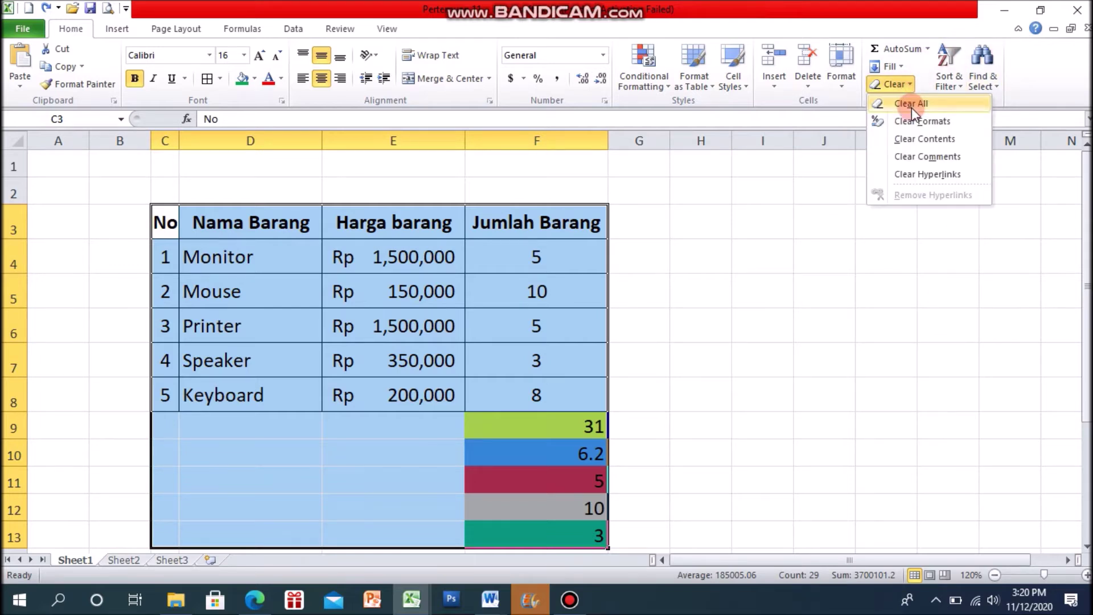
{"action": "left_click", "coordinate": [911, 104]}
{"action": "left_click", "coordinate": [833, 271]}
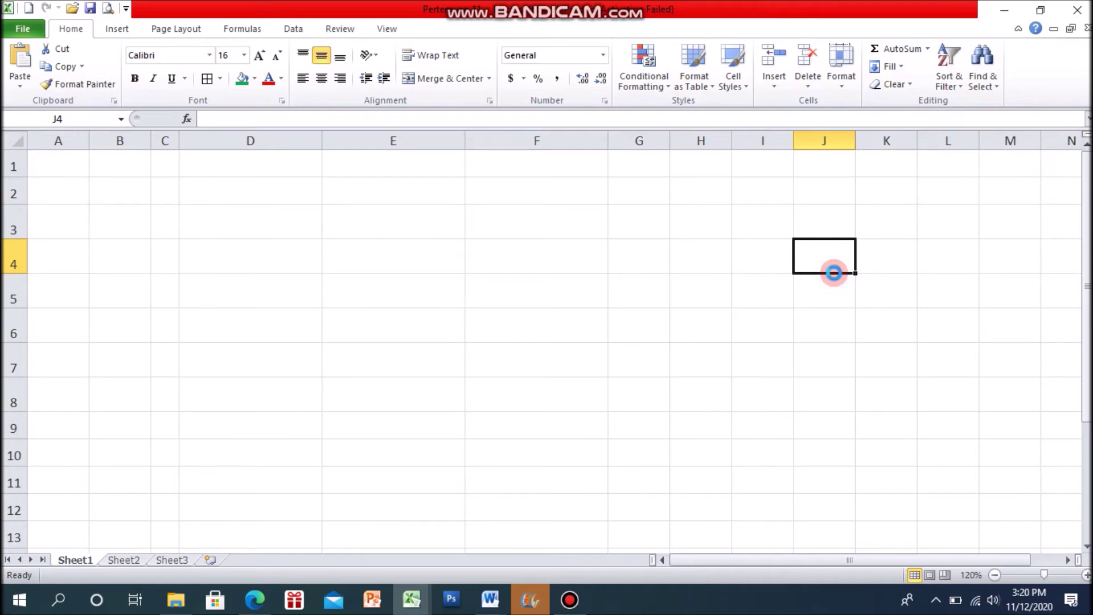
{"action": "key", "text": "ctrl+z"}
{"action": "left_click", "coordinate": [829, 360]}
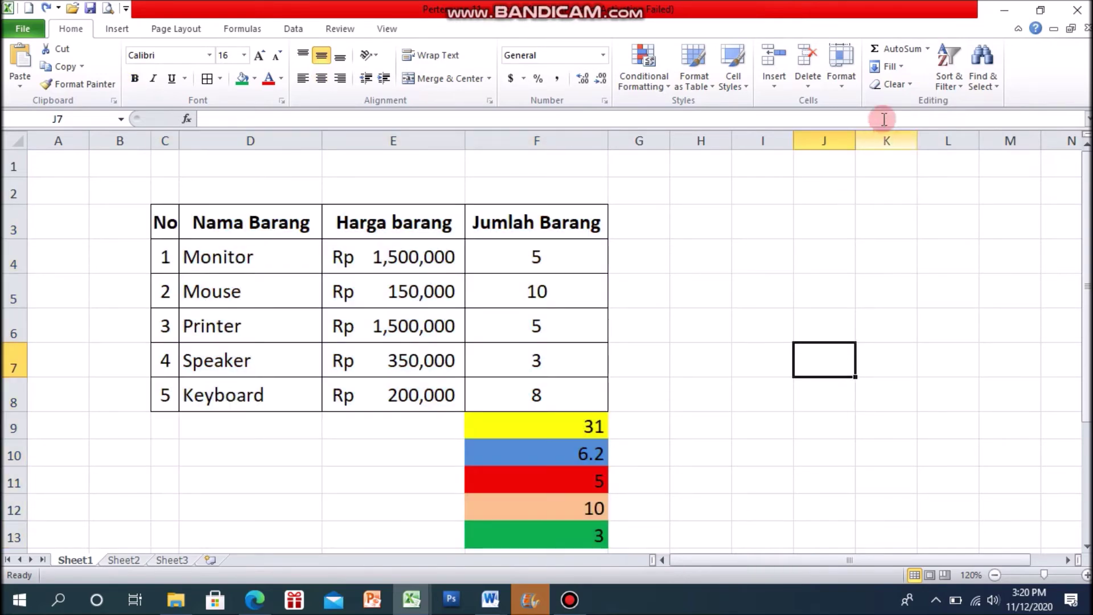
Try Clear Contents on the Jumlah Barang header in cell F3, and undo the clearing
{"action": "left_click", "coordinate": [892, 84]}
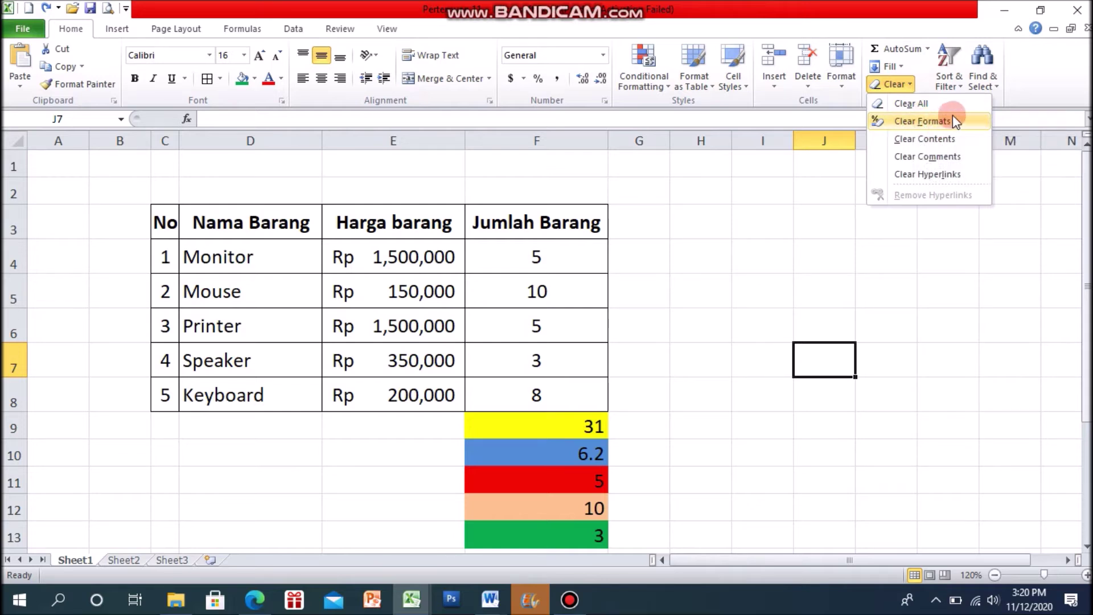
{"action": "left_click", "coordinate": [867, 244]}
{"action": "left_click", "coordinate": [563, 231]}
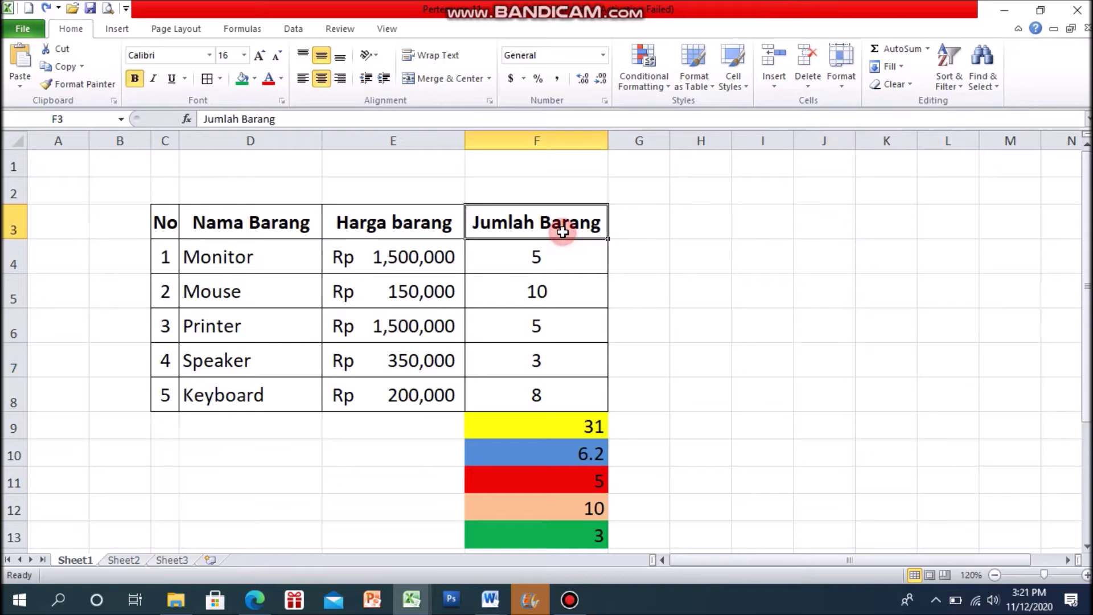
{"action": "left_click", "coordinate": [910, 86]}
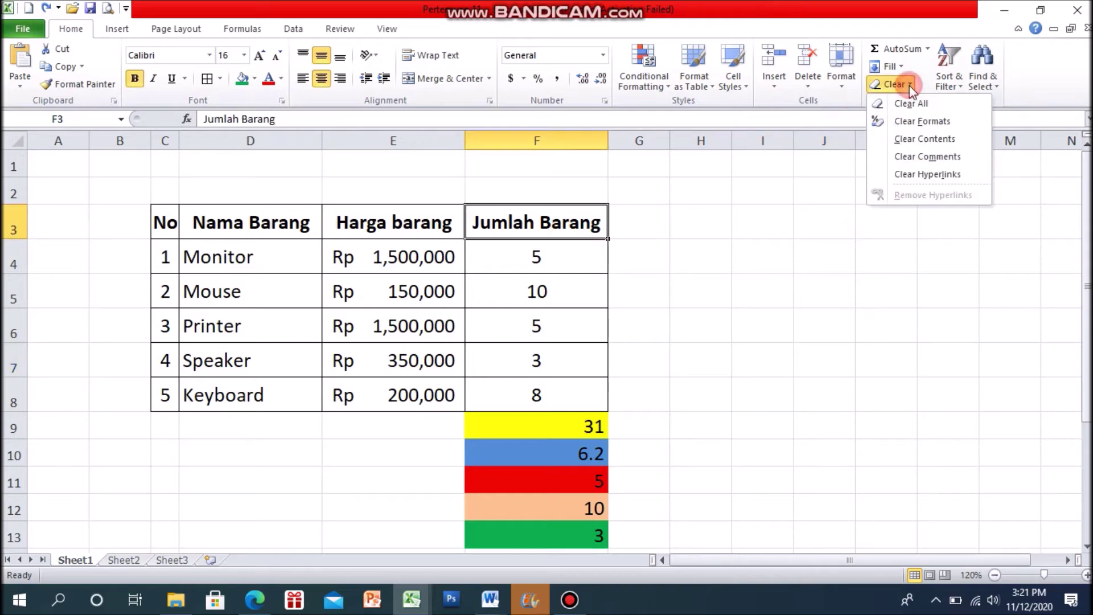
{"action": "left_click", "coordinate": [931, 139]}
{"action": "left_click", "coordinate": [704, 261]}
{"action": "left_click", "coordinate": [533, 229]}
{"action": "key", "text": "ctrl+z"}
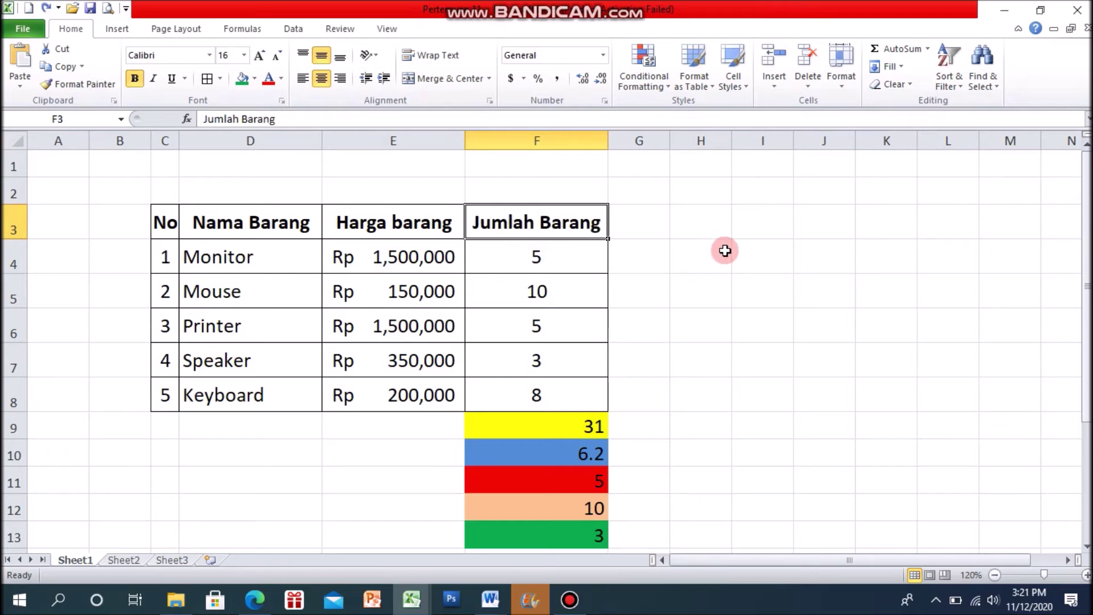
{"action": "left_click", "coordinate": [790, 313]}
{"action": "left_click", "coordinate": [894, 85]}
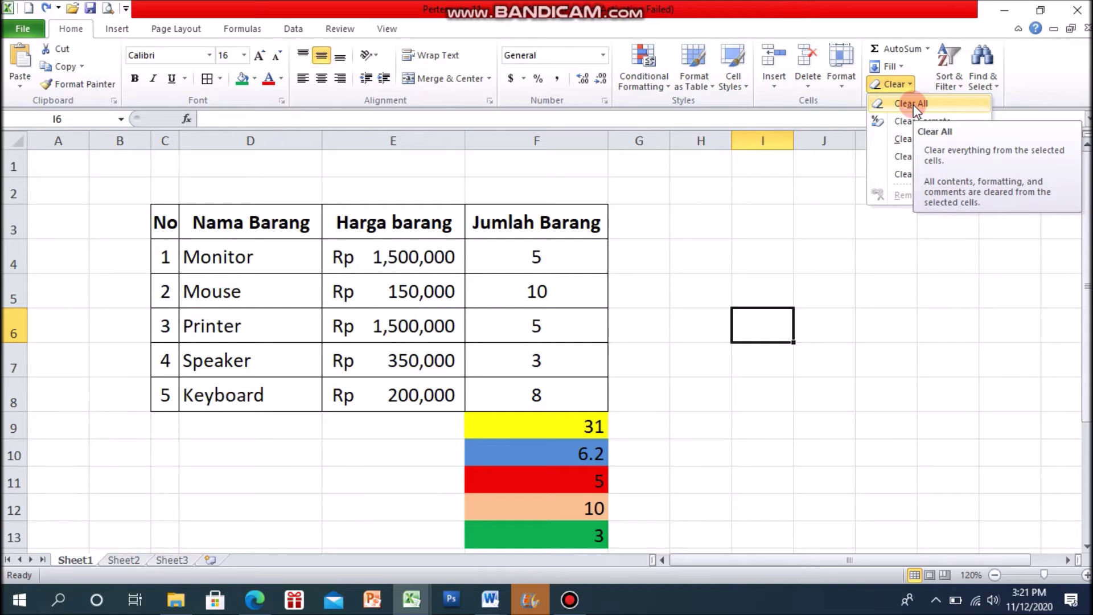
{"action": "left_click", "coordinate": [930, 317]}
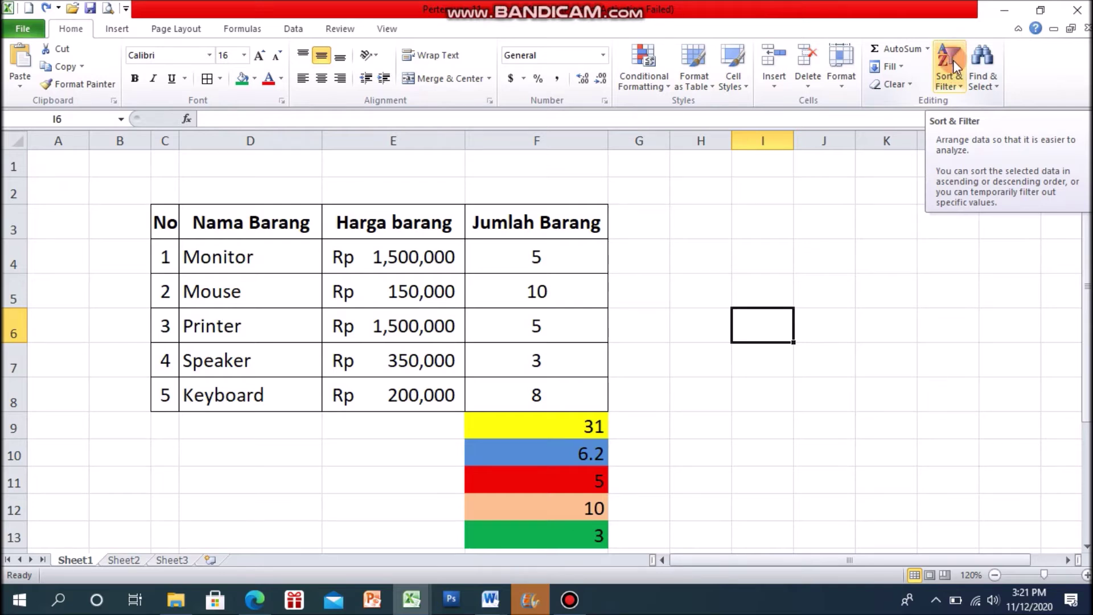
{"action": "left_click", "coordinate": [777, 407]}
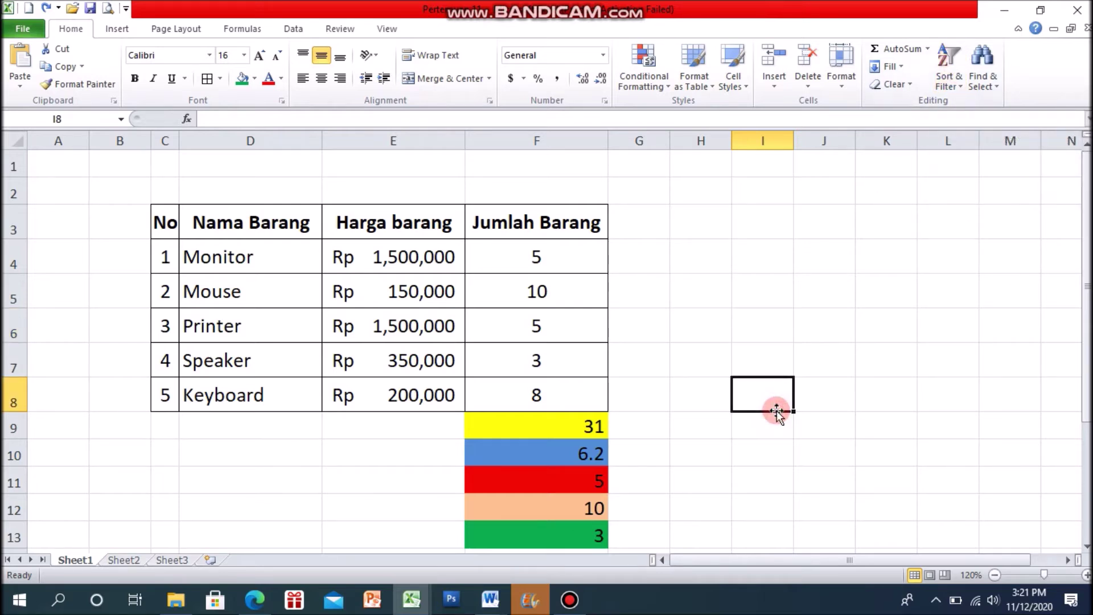
Switch to the Formulir Data Pendidik workbook and go through its column headers from NIP to Alamat
{"action": "left_click", "coordinate": [417, 599]}
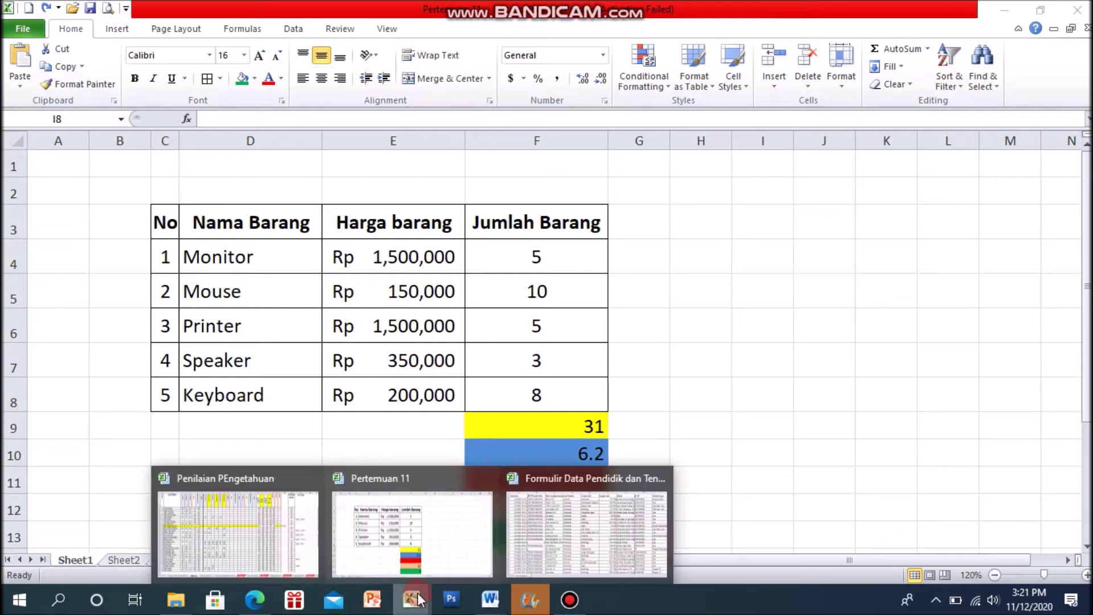
{"action": "left_click", "coordinate": [521, 532]}
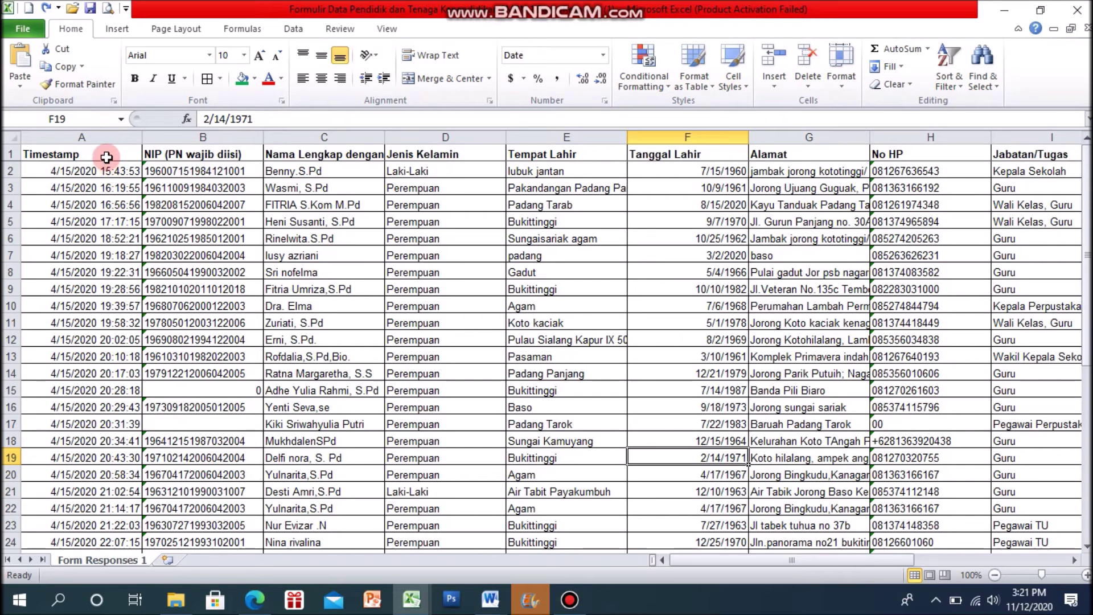
{"action": "left_click", "coordinate": [211, 154]}
{"action": "left_click", "coordinate": [333, 155]}
{"action": "left_click", "coordinate": [441, 155]}
{"action": "left_click", "coordinate": [566, 156]}
{"action": "left_click", "coordinate": [693, 155]}
{"action": "left_click", "coordinate": [779, 154]}
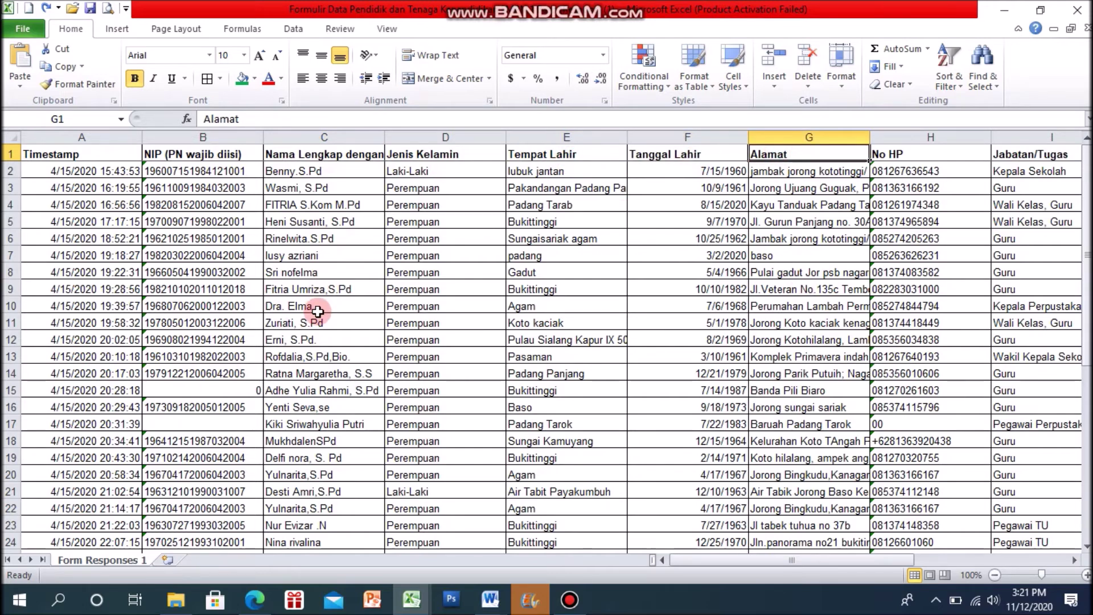
Widen column C to fit the Nama Lengkap dengan Gelar header and copy the name list C1:C24
{"action": "left_click_drag", "start_coordinate": [385, 137], "coordinate": [438, 135]}
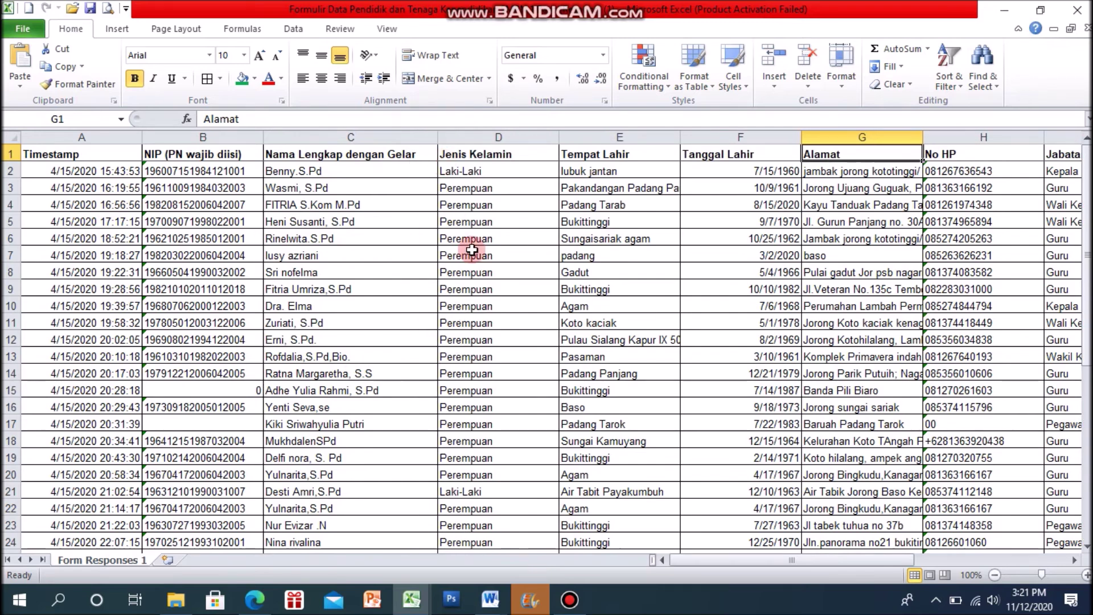
{"action": "left_click", "coordinate": [500, 291]}
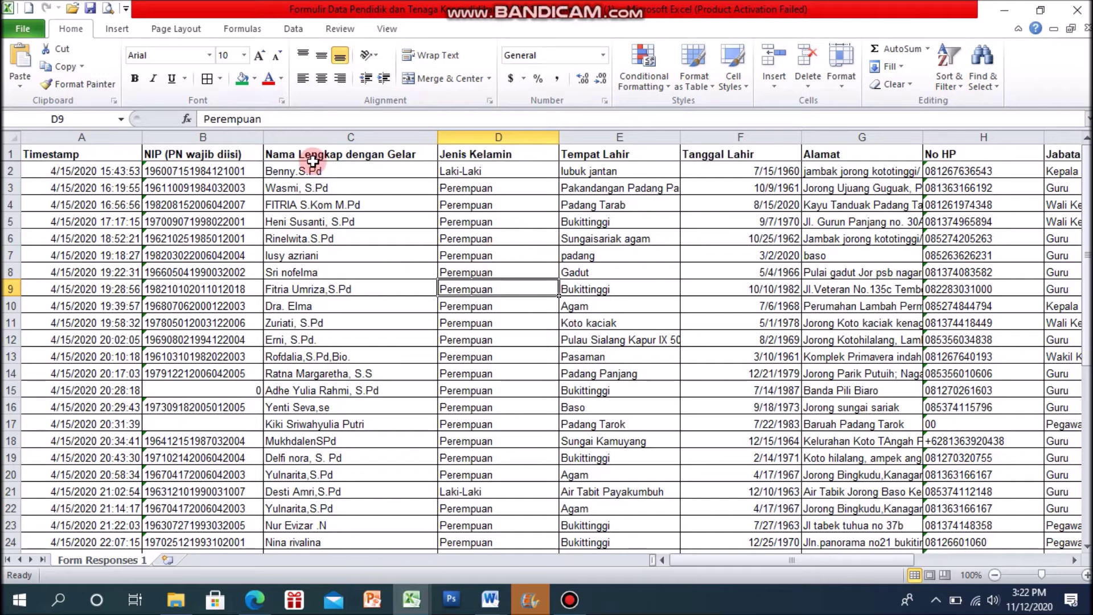
{"action": "left_click_drag", "start_coordinate": [322, 155], "coordinate": [357, 536]}
{"action": "key", "text": "ctrl+c"}
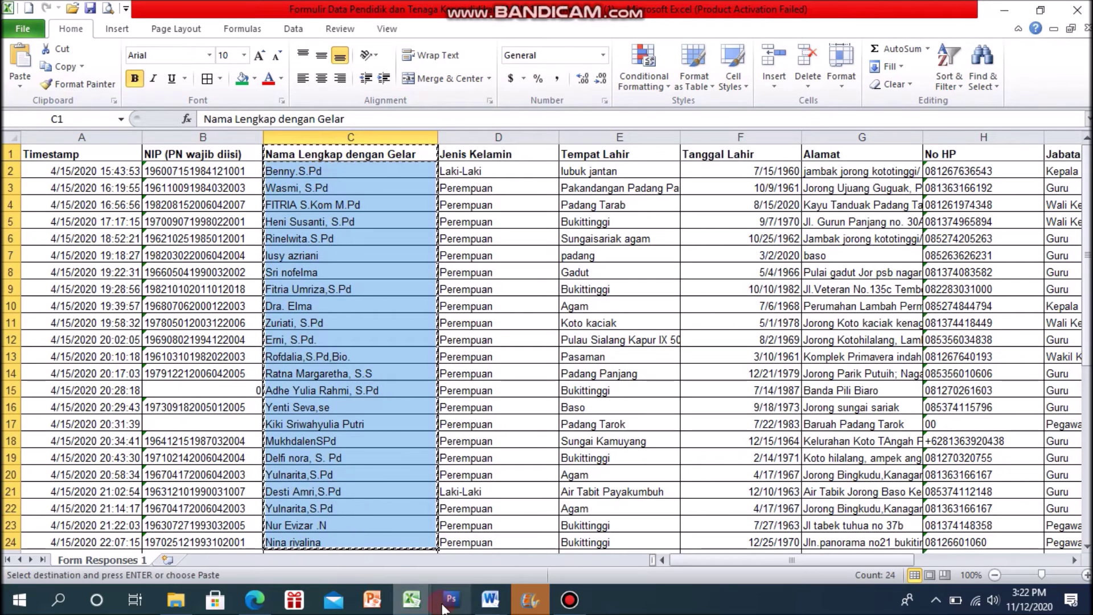
Paste the copied name list into a new blank workbook at cell D3 and widen column D to fit it
{"action": "left_click", "coordinate": [29, 8]}
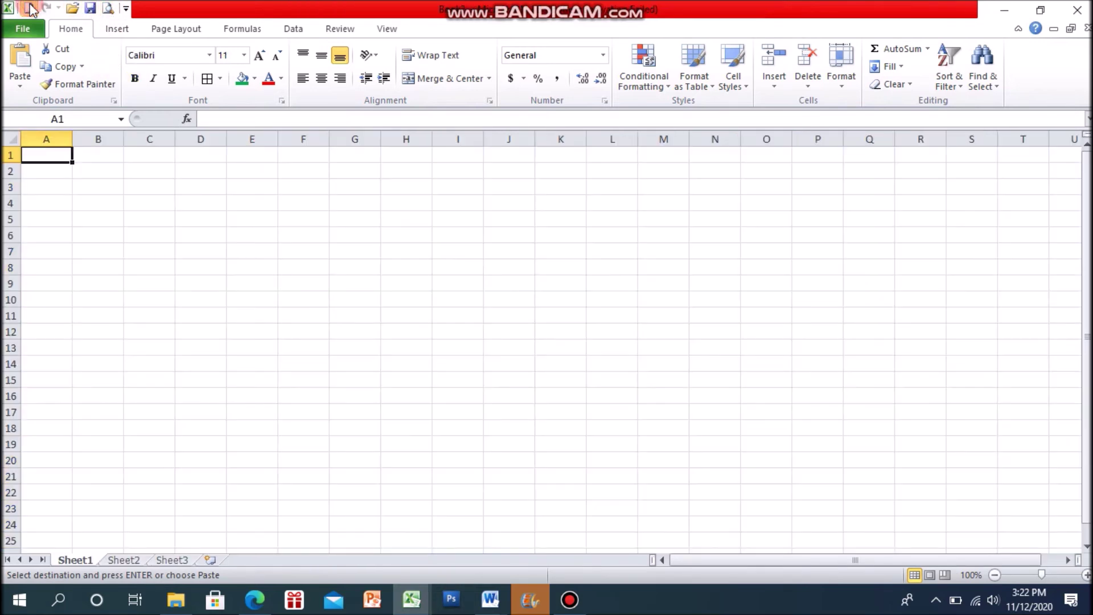
{"action": "left_click", "coordinate": [202, 186]}
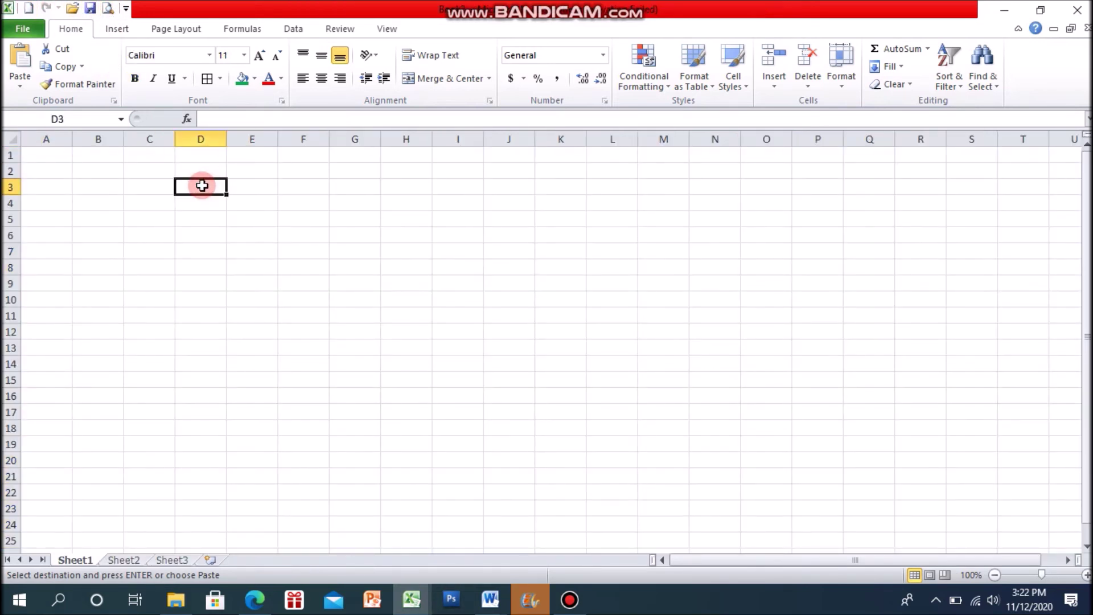
{"action": "key", "text": "ctrl+v"}
{"action": "left_click", "coordinate": [627, 359]}
{"action": "left_click_drag", "start_coordinate": [227, 136], "coordinate": [358, 138]}
{"action": "left_click", "coordinate": [514, 347]}
Enlarge the sheet to 140% and look through the pasted name list from header to end
{"action": "scroll", "coordinate": [514, 350], "scroll_direction": "down", "scroll_amount": 1}
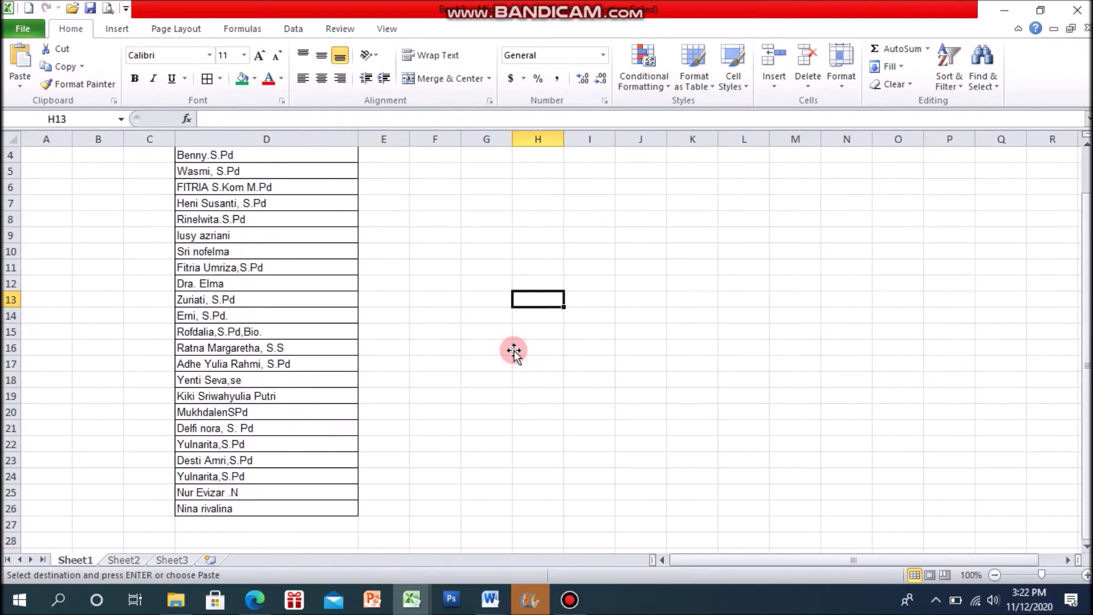
{"action": "scroll", "coordinate": [514, 350], "scroll_direction": "down", "scroll_amount": 2}
{"action": "left_click", "coordinate": [1086, 575]}
{"action": "left_click", "coordinate": [1086, 574]}
{"action": "left_click", "coordinate": [1086, 575]}
{"action": "left_click", "coordinate": [1086, 575]}
{"action": "left_click", "coordinate": [1086, 575]}
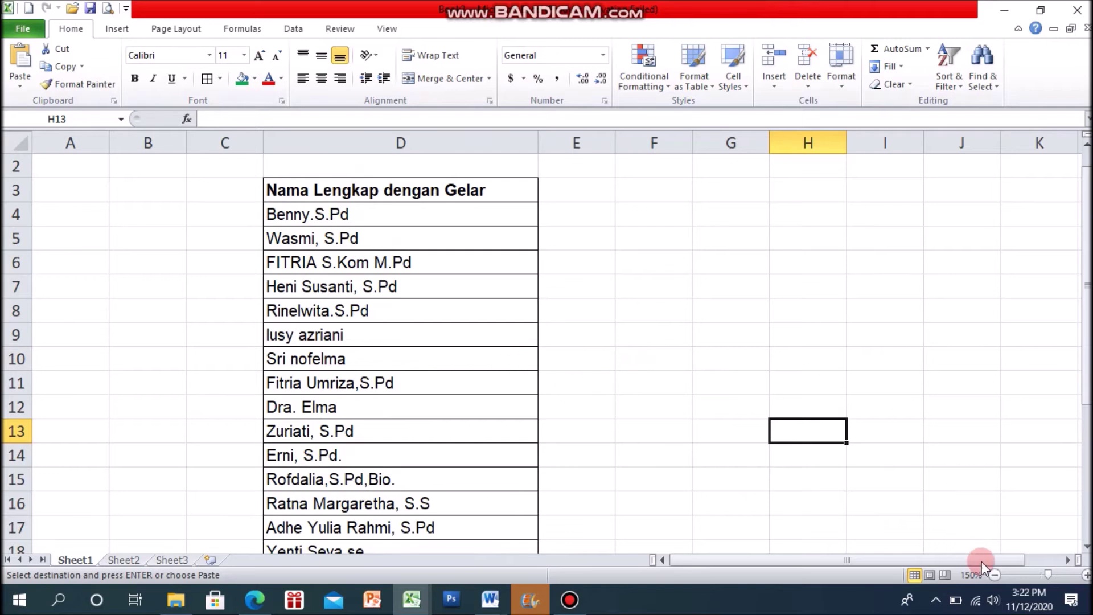
{"action": "left_click", "coordinate": [994, 575]}
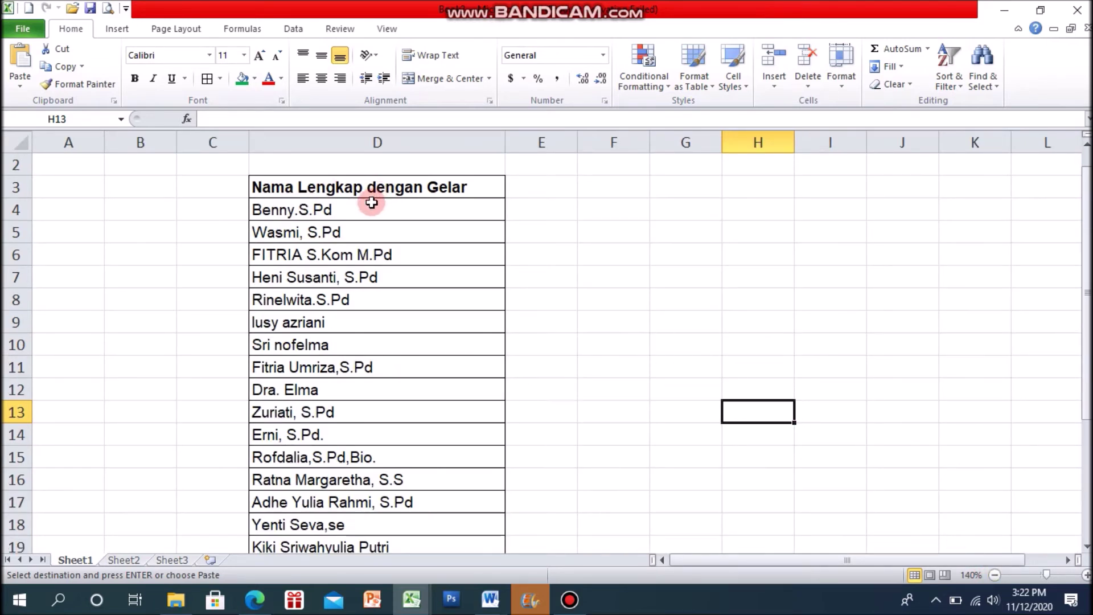
{"action": "scroll", "coordinate": [344, 271], "scroll_direction": "down", "scroll_amount": 4}
{"action": "scroll", "coordinate": [339, 288], "scroll_direction": "up", "scroll_amount": 3}
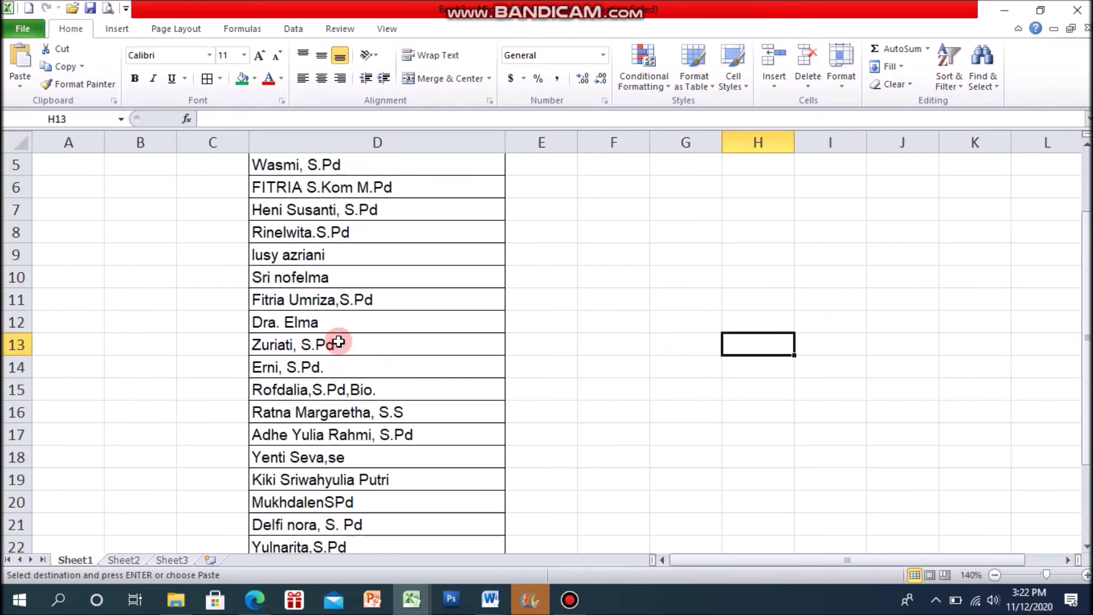
{"action": "scroll", "coordinate": [339, 341], "scroll_direction": "up", "scroll_amount": 2}
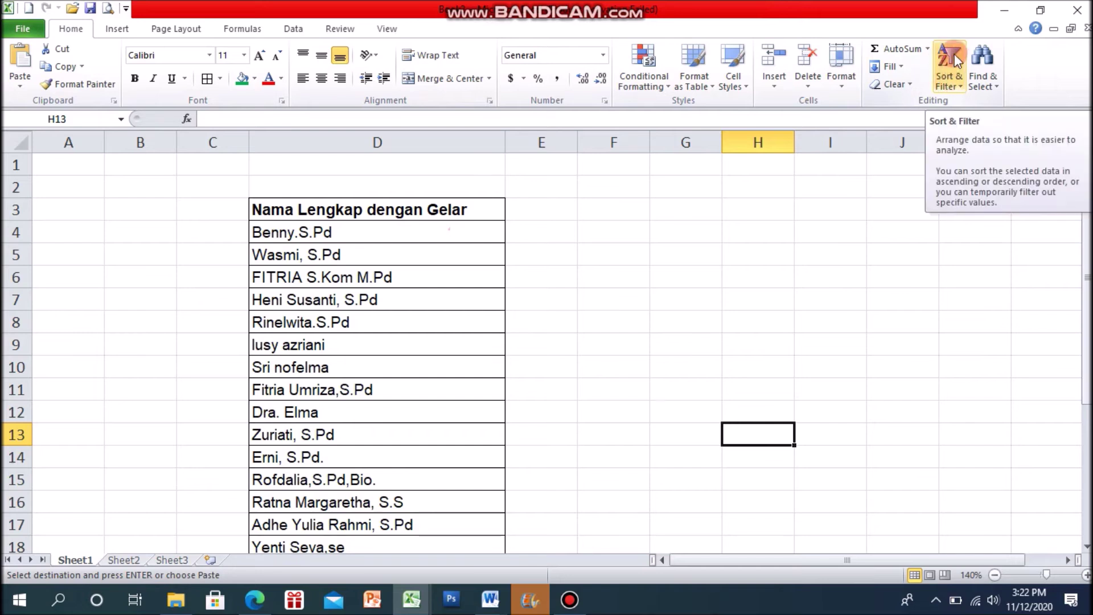
{"action": "left_click", "coordinate": [679, 291]}
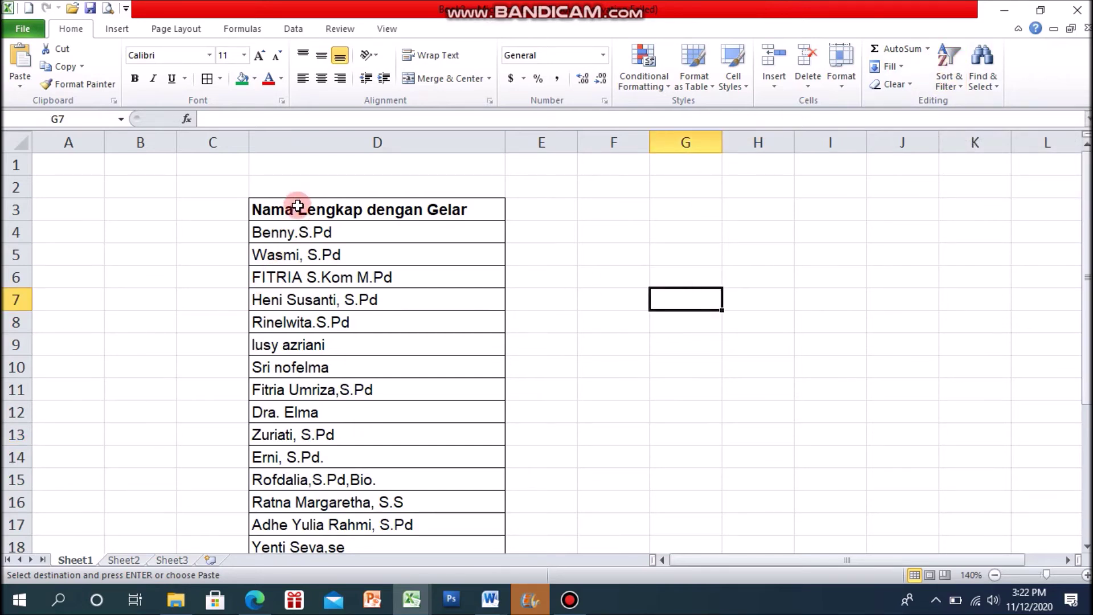
Move the whole name column from column D to column A
{"action": "left_click", "coordinate": [297, 211]}
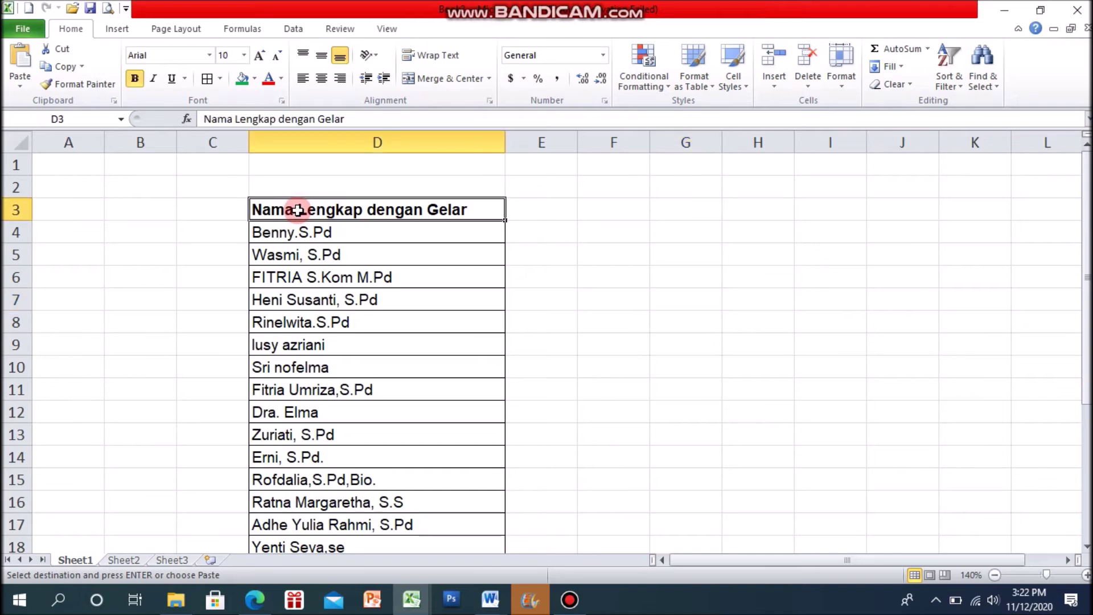
{"action": "left_click", "coordinate": [331, 140]}
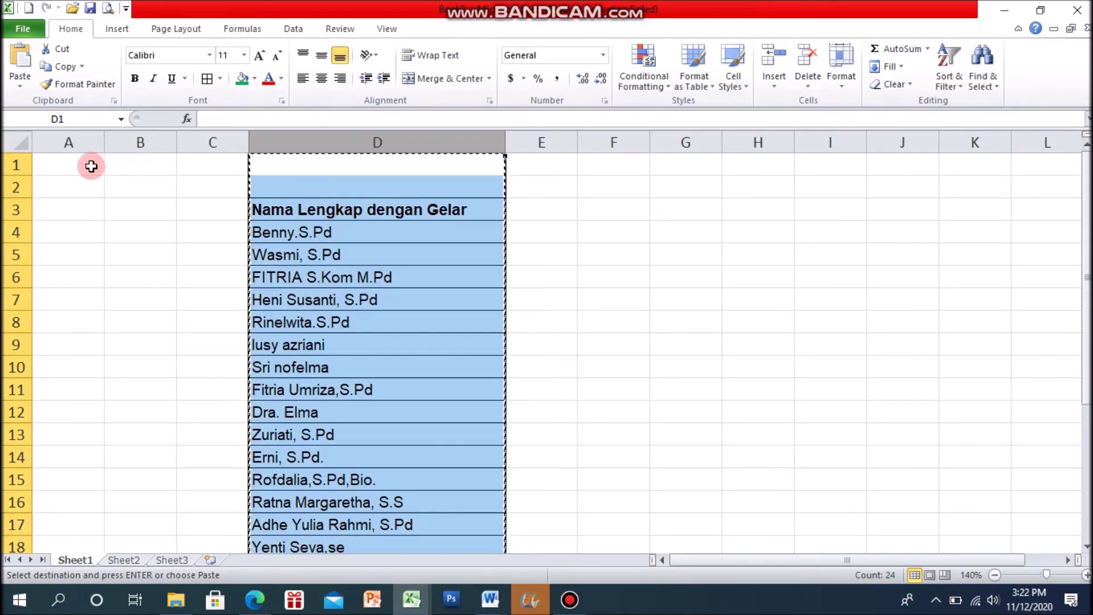
{"action": "left_click", "coordinate": [90, 166]}
{"action": "key", "text": "ctrl+v"}
{"action": "left_click", "coordinate": [324, 297]}
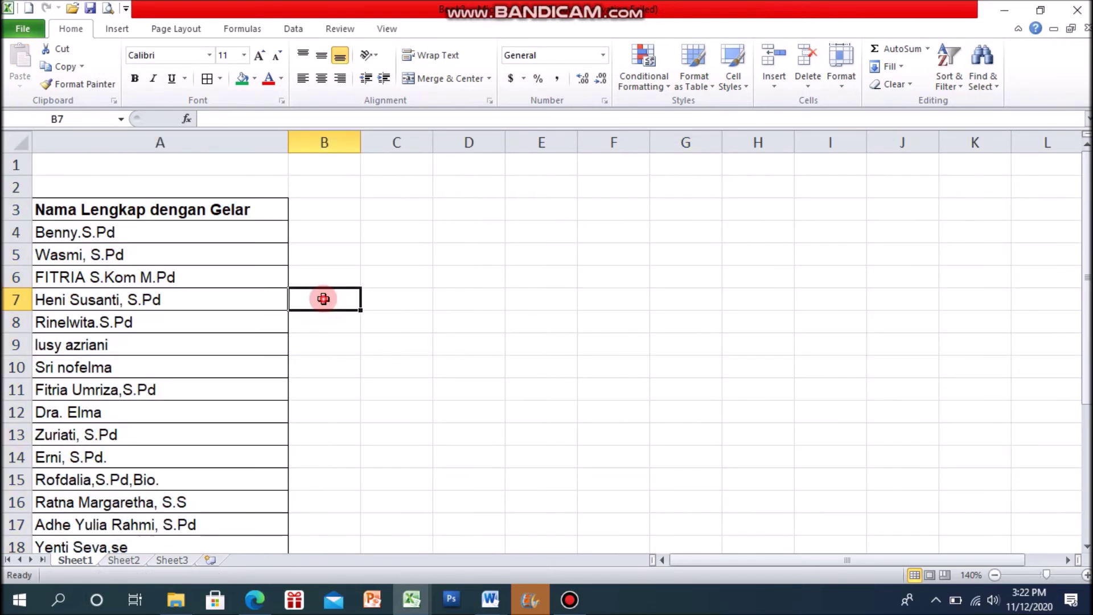
Delete the empty rows 1 and 2 above the Nama Lengkap dengan Gelar header
{"action": "left_click", "coordinate": [16, 165]}
{"action": "left_click_drag", "start_coordinate": [16, 166], "coordinate": [16, 186]}
{"action": "right_click", "coordinate": [16, 187]}
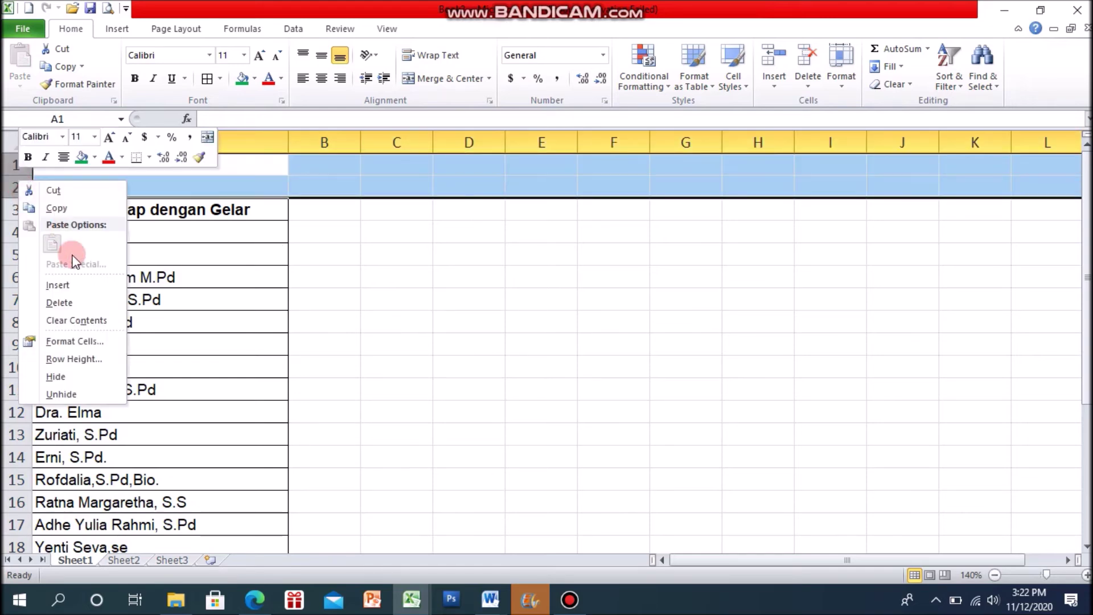
{"action": "left_click", "coordinate": [61, 302]}
{"action": "left_click", "coordinate": [384, 354]}
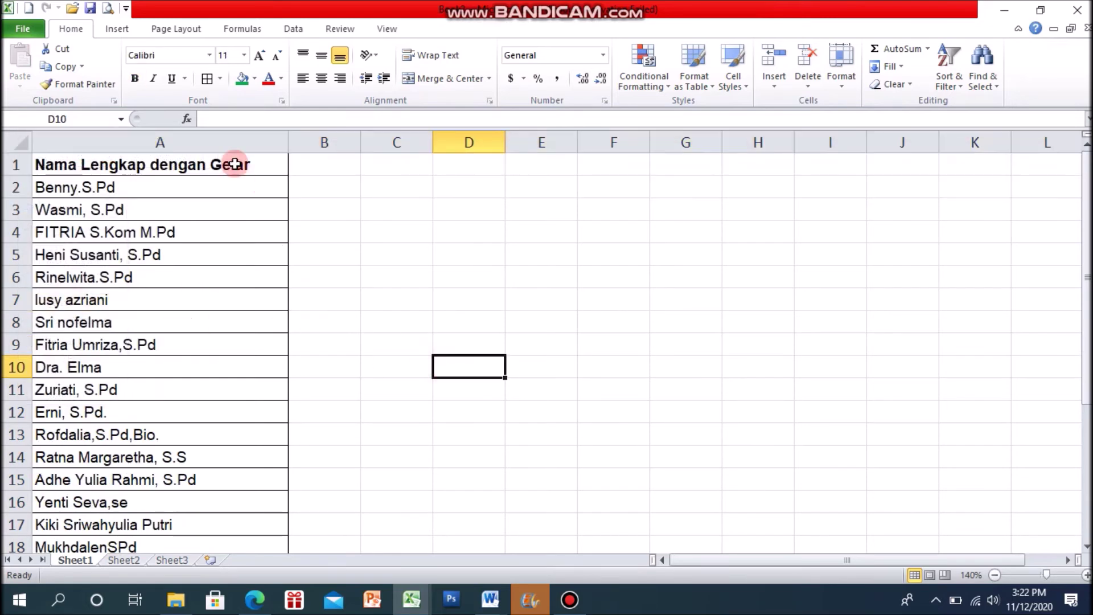
Insert an empty column before the name list
{"action": "right_click", "coordinate": [129, 140]}
{"action": "left_click", "coordinate": [171, 244]}
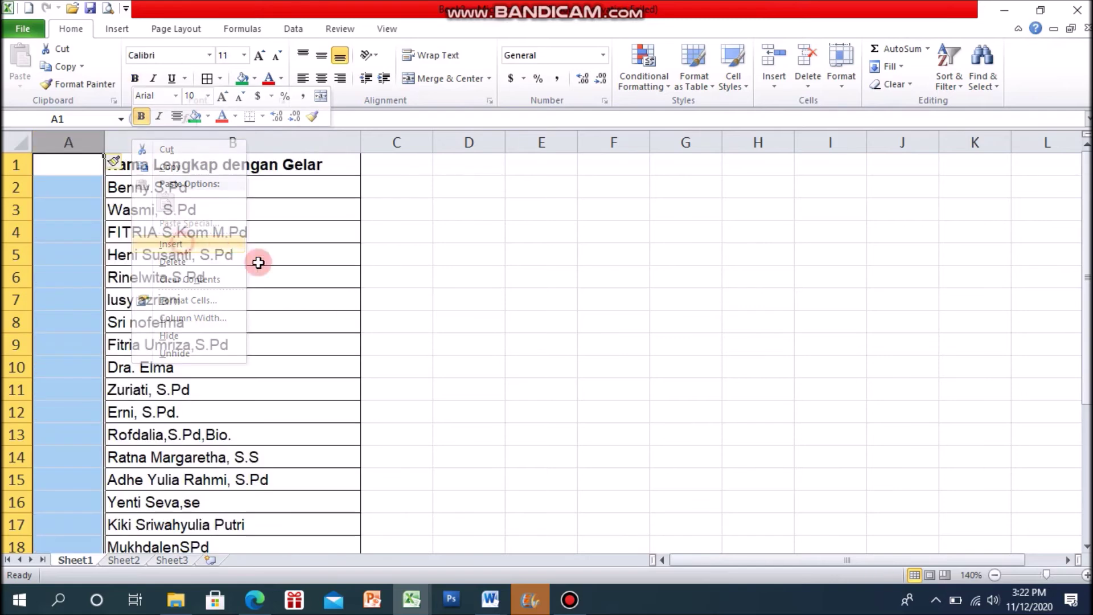
{"action": "left_click", "coordinate": [366, 303]}
{"action": "left_click", "coordinate": [511, 320]}
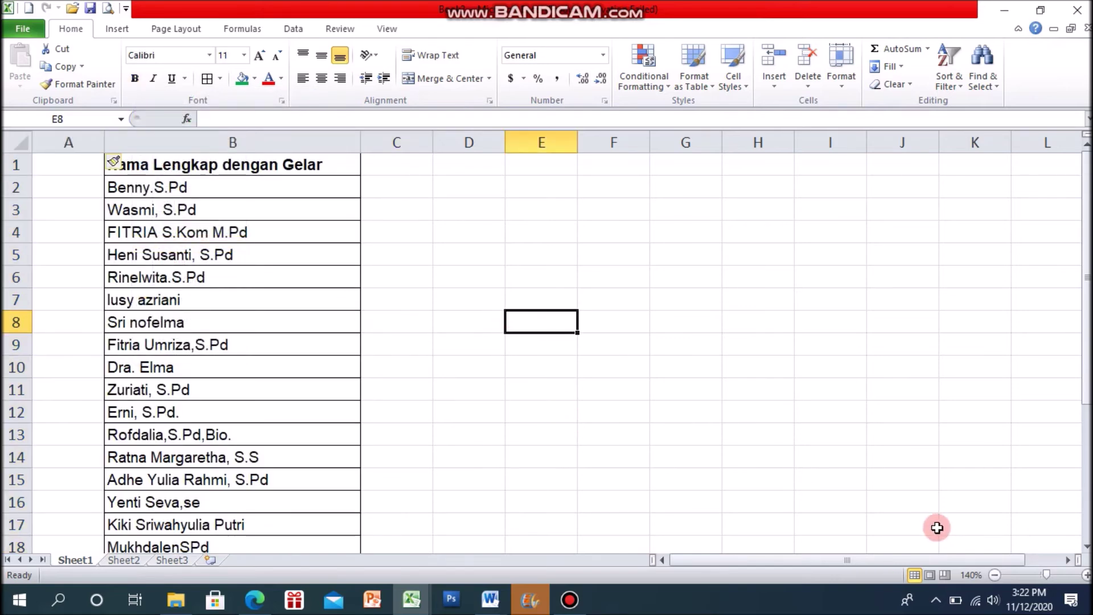
Select the name list B1:B24 and look over the available sort and filter options
{"action": "left_click", "coordinate": [994, 575]}
{"action": "left_click", "coordinate": [995, 575]}
{"action": "left_click", "coordinate": [563, 505]}
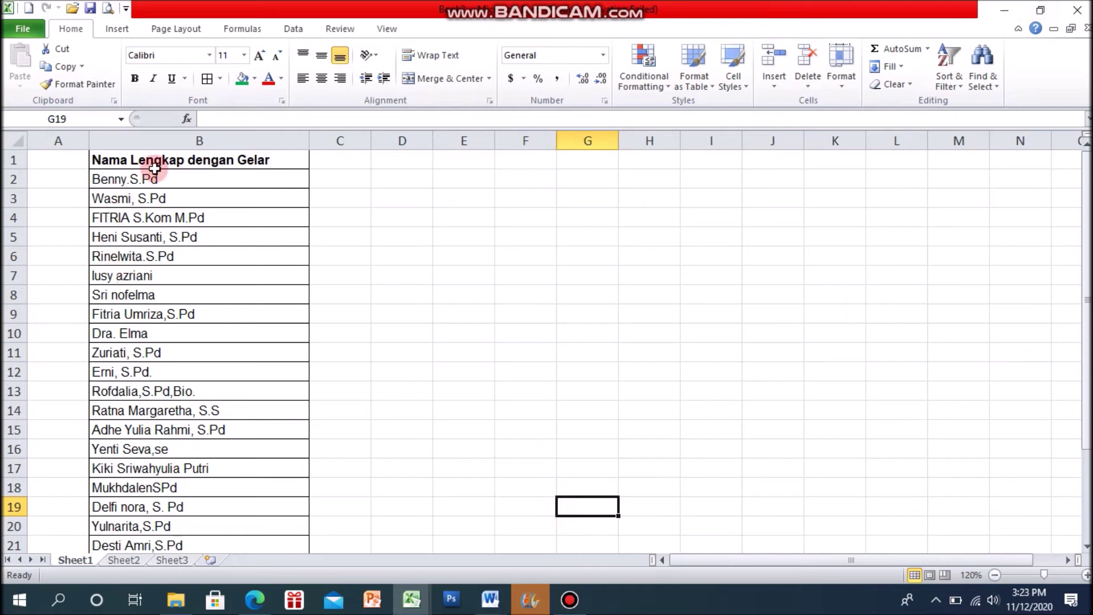
{"action": "left_click_drag", "start_coordinate": [163, 154], "coordinate": [195, 99]}
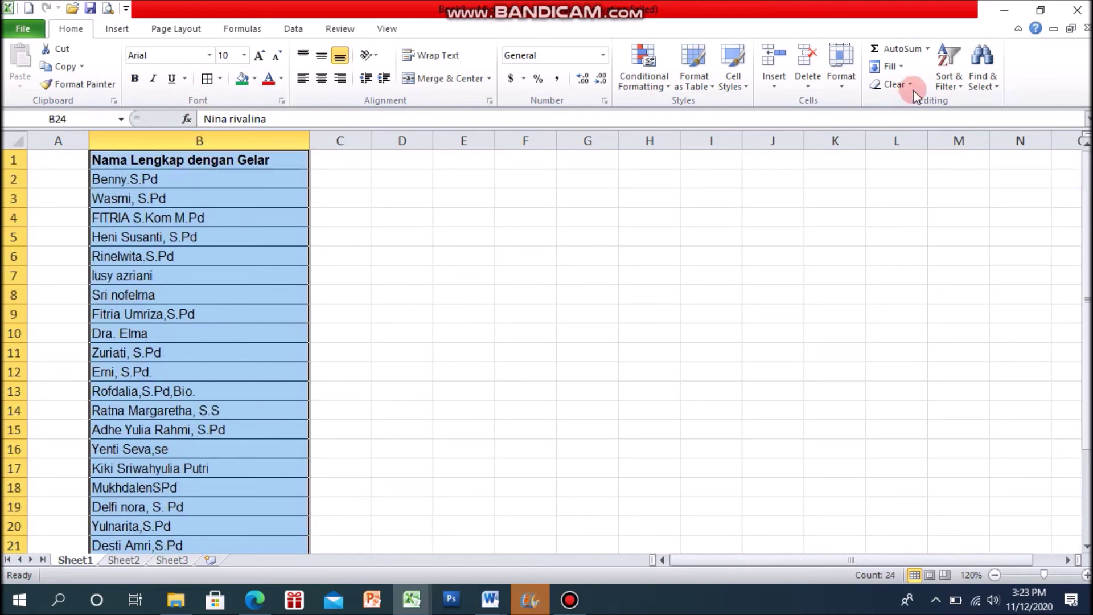
{"action": "left_click", "coordinate": [959, 85]}
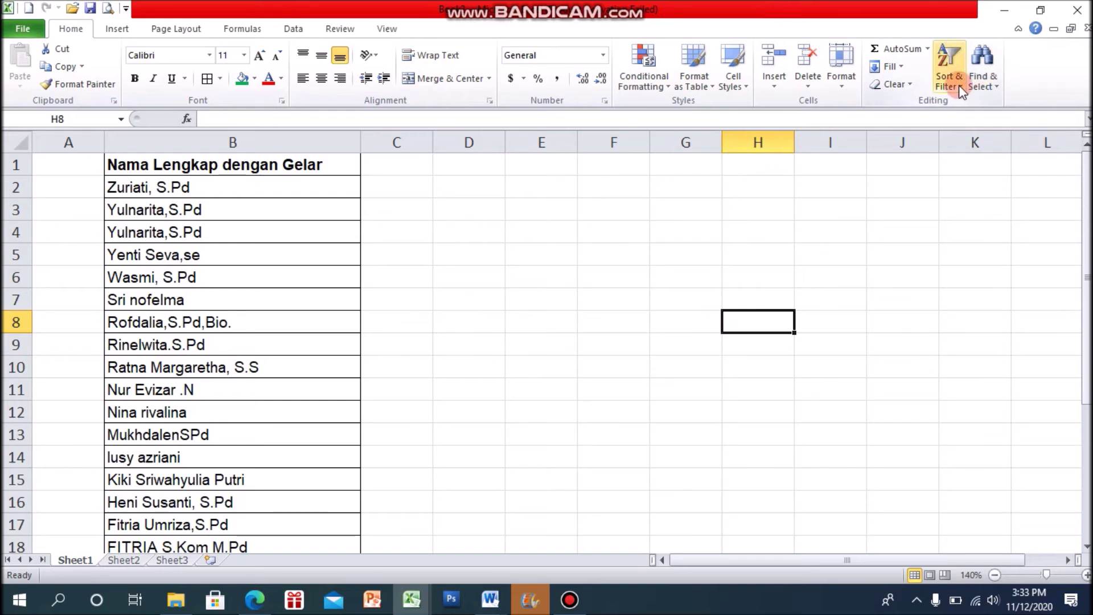
{"action": "left_click", "coordinate": [962, 84]}
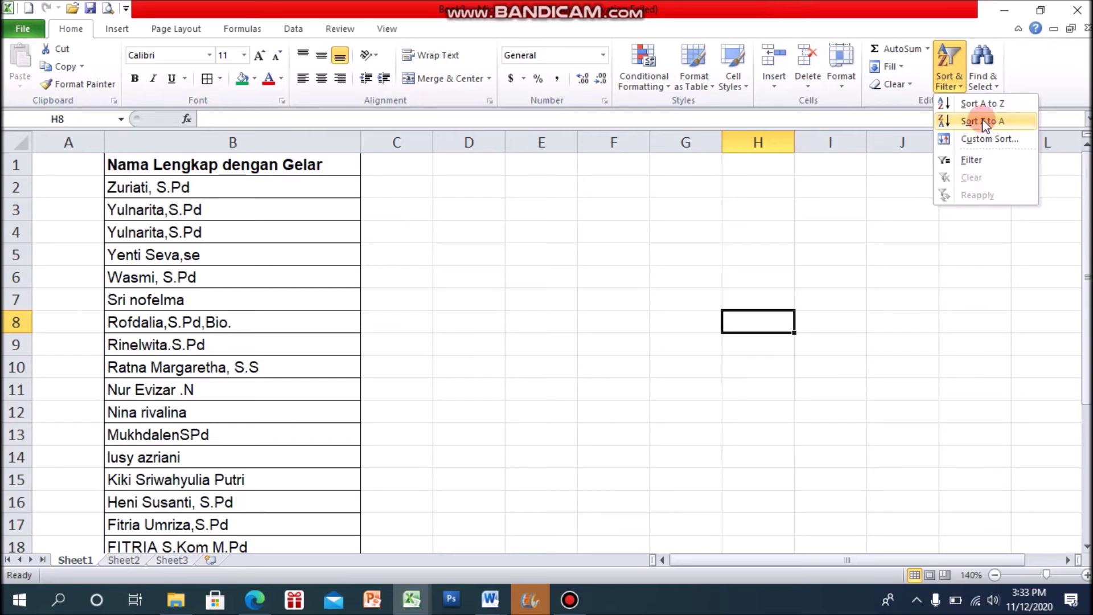
{"action": "left_click", "coordinate": [920, 244]}
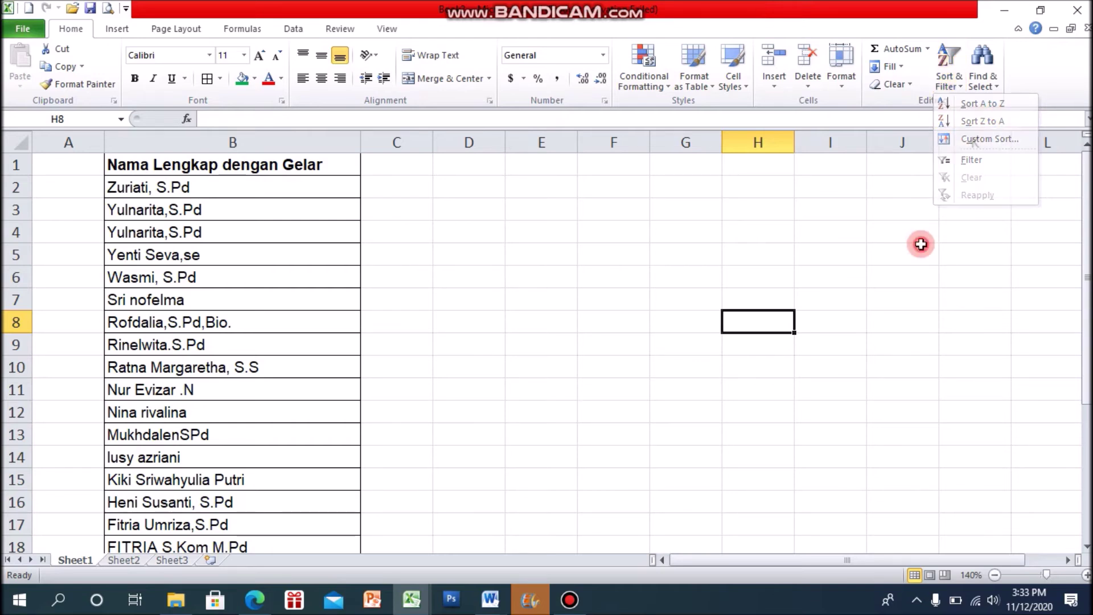
Increase the height of row 1 and vertically centre the Nama Lengkap dengan Gelar header in its cell
{"action": "left_click", "coordinate": [456, 233]}
{"action": "left_click_drag", "start_coordinate": [5, 170], "coordinate": [5, 183]}
{"action": "left_click", "coordinate": [174, 167]}
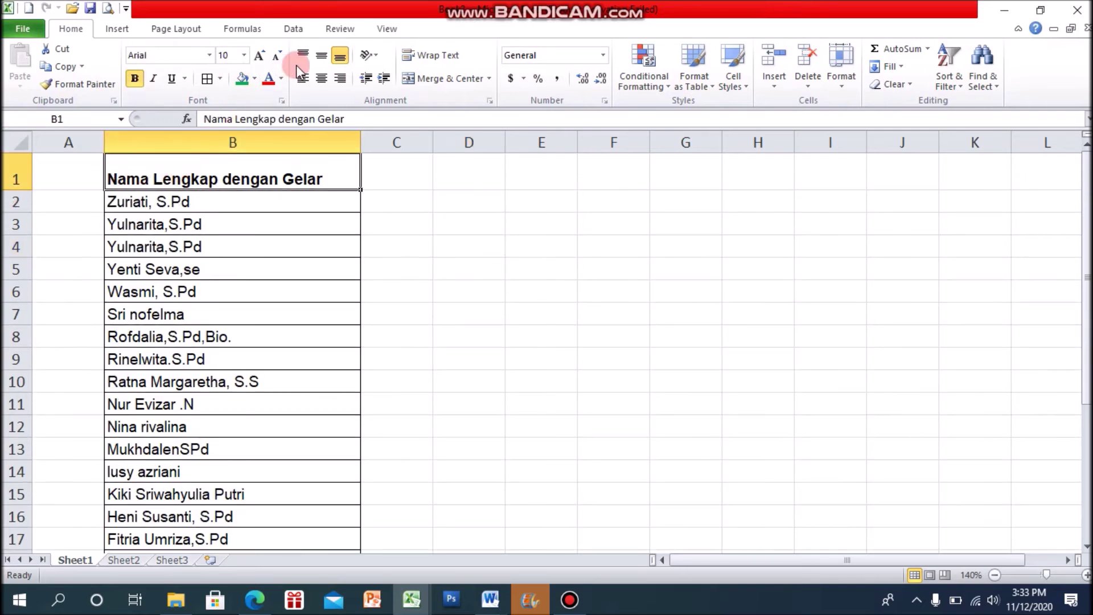
{"action": "left_click", "coordinate": [321, 55]}
{"action": "left_click", "coordinate": [465, 228]}
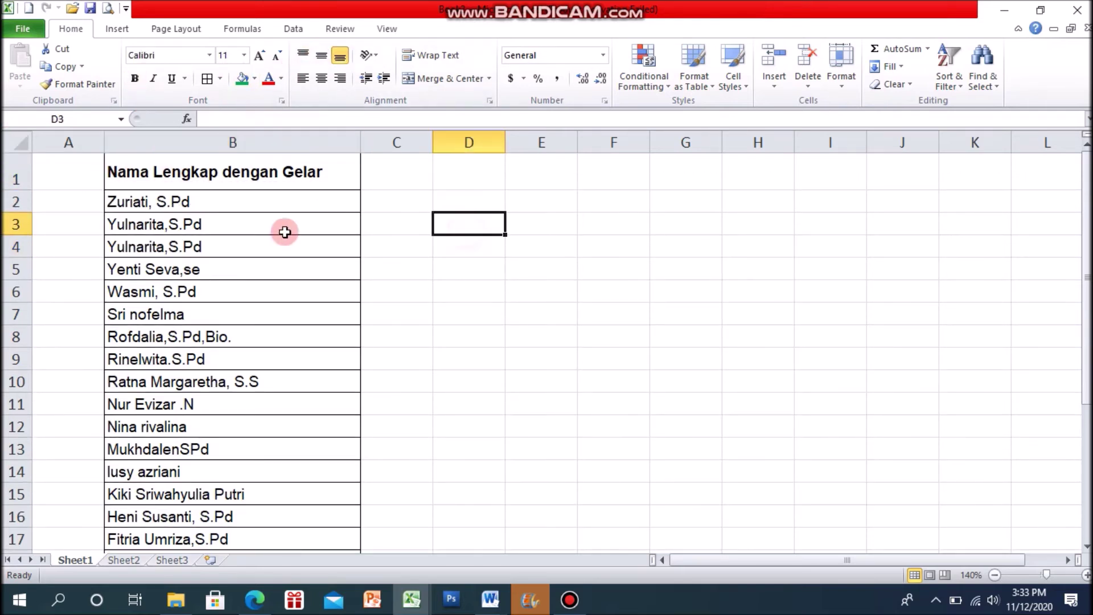
Undo the header's vertical alignment, the row 1 height change and the Z to A sort of the names
{"action": "scroll", "coordinate": [261, 256], "scroll_direction": "down", "scroll_amount": 1}
{"action": "scroll", "coordinate": [261, 256], "scroll_direction": "up", "scroll_amount": 1}
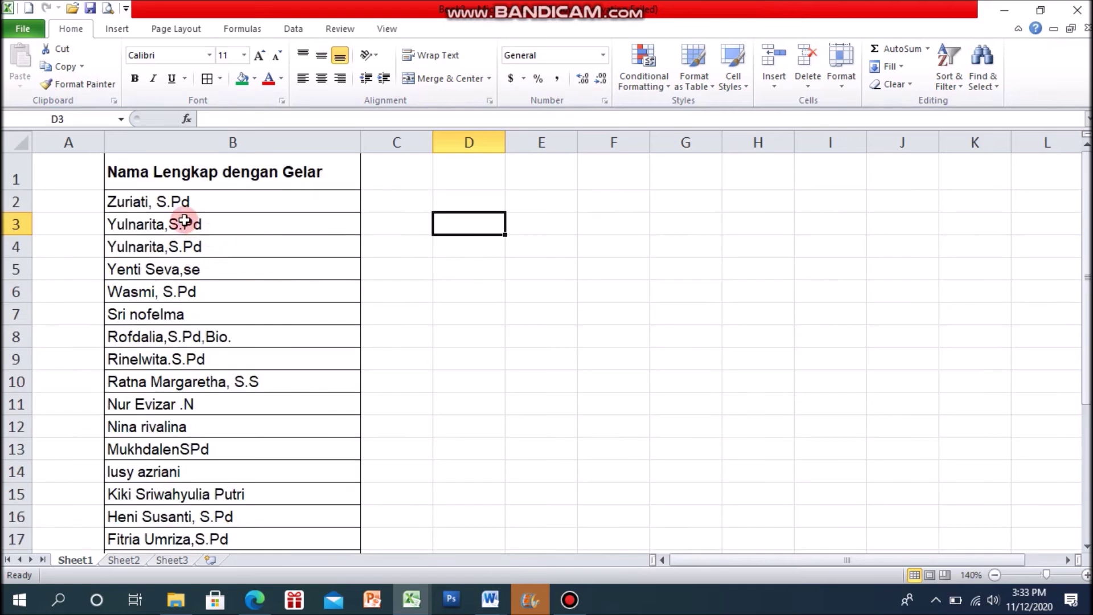
{"action": "left_click", "coordinate": [139, 200]}
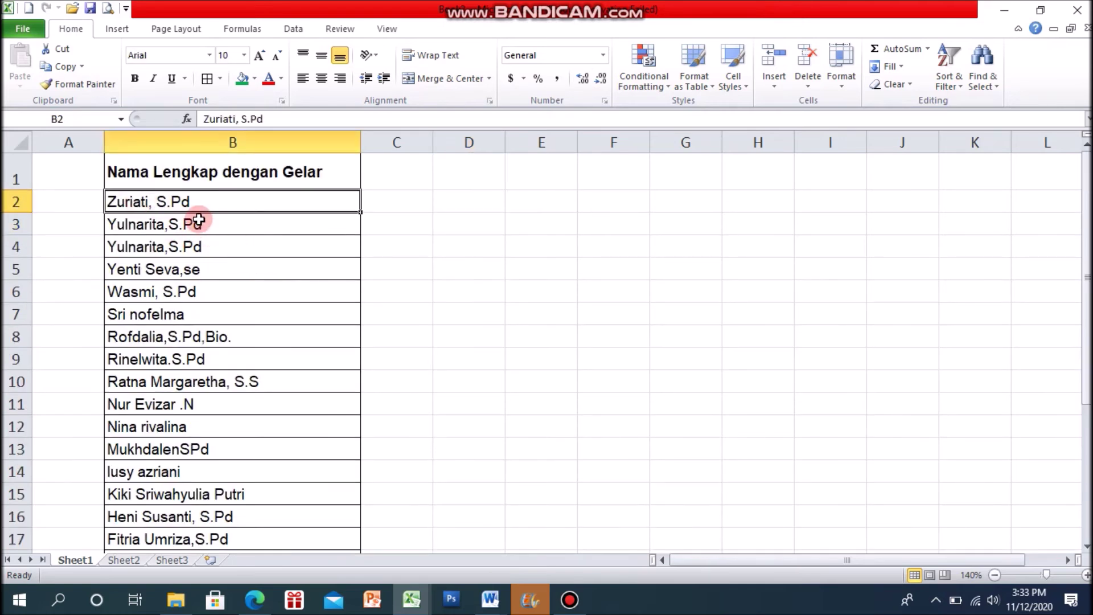
{"action": "key", "text": "ctrl+z"}
{"action": "key", "text": "ctrl+z"}
{"action": "key", "text": "ctrl+z"}
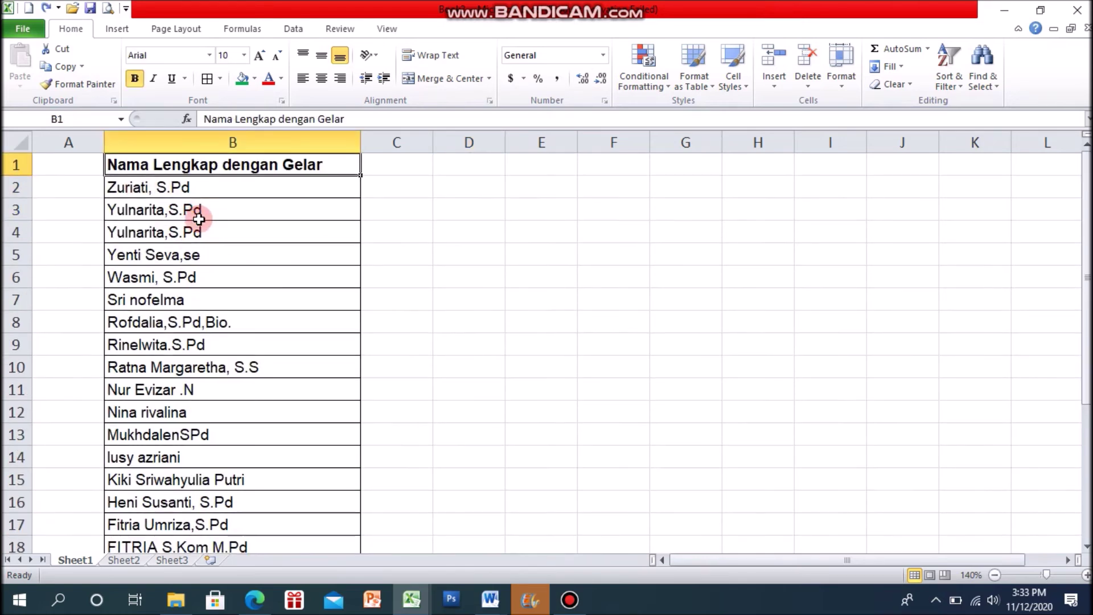
{"action": "key", "text": "ctrl+z"}
{"action": "left_click", "coordinate": [469, 299]}
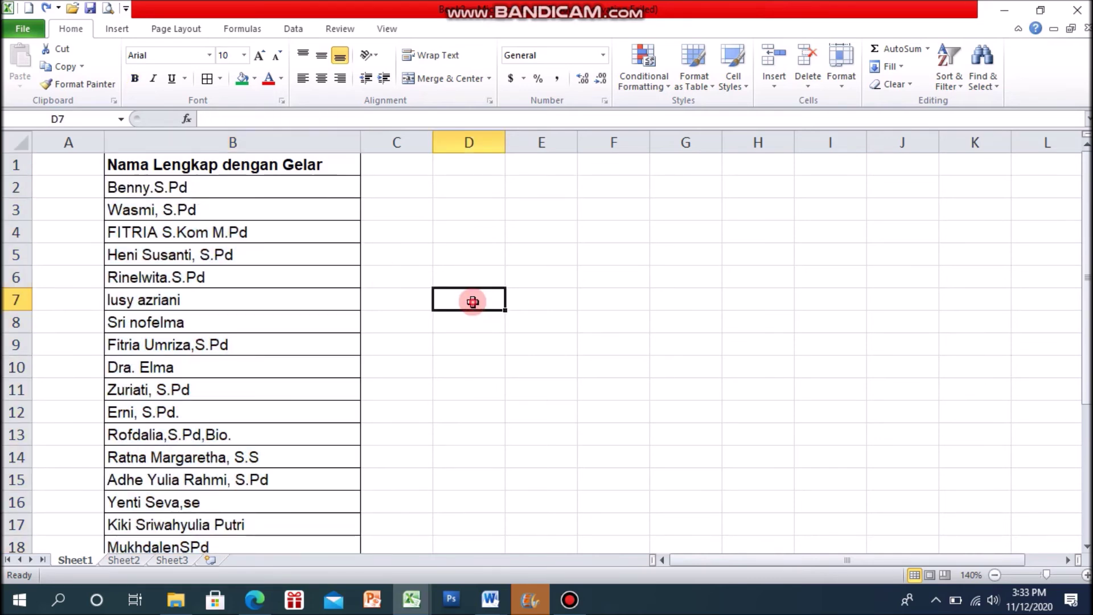
Look over the unsorted name list from the first to the last entry, checking the initial letters
{"action": "left_click", "coordinate": [178, 192]}
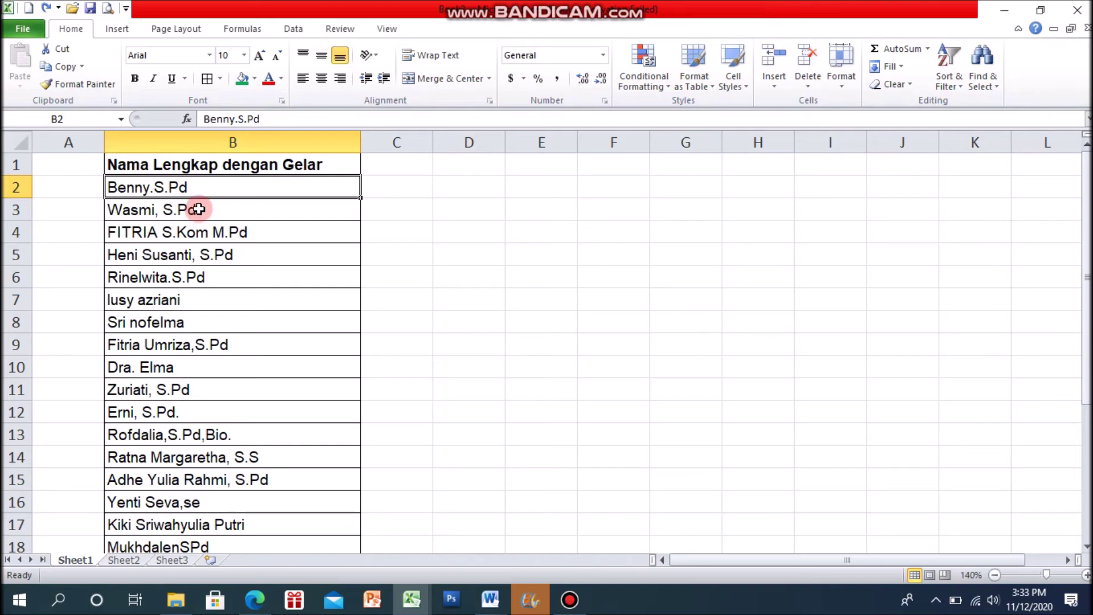
{"action": "left_click_drag", "start_coordinate": [154, 191], "coordinate": [154, 515]}
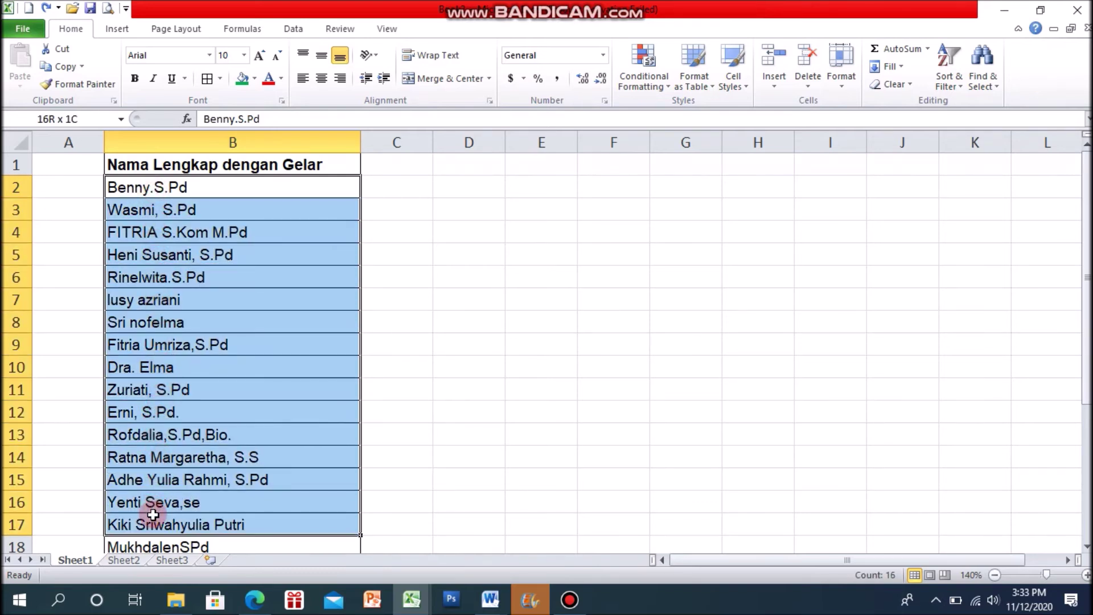
{"action": "left_click", "coordinate": [149, 189]}
{"action": "left_click", "coordinate": [139, 210]}
{"action": "left_click", "coordinate": [128, 234]}
{"action": "left_click", "coordinate": [129, 258]}
{"action": "left_click", "coordinate": [127, 288]}
{"action": "scroll", "coordinate": [166, 395], "scroll_direction": "down", "scroll_amount": 5}
{"action": "left_click", "coordinate": [121, 335]}
{"action": "scroll", "coordinate": [260, 276], "scroll_direction": "up", "scroll_amount": 5}
{"action": "left_click", "coordinate": [581, 314]}
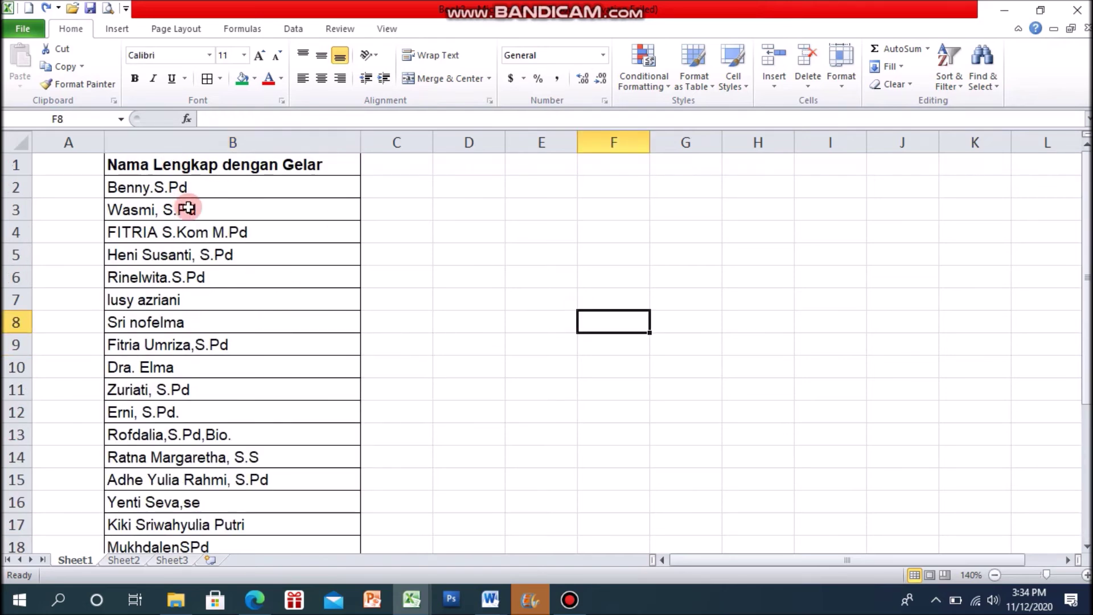
Sort the name list B1:B24 from A to Z and review it down to the last row
{"action": "left_click_drag", "start_coordinate": [214, 164], "coordinate": [224, 507]}
{"action": "scroll", "coordinate": [609, 314], "scroll_direction": "up", "scroll_amount": 3}
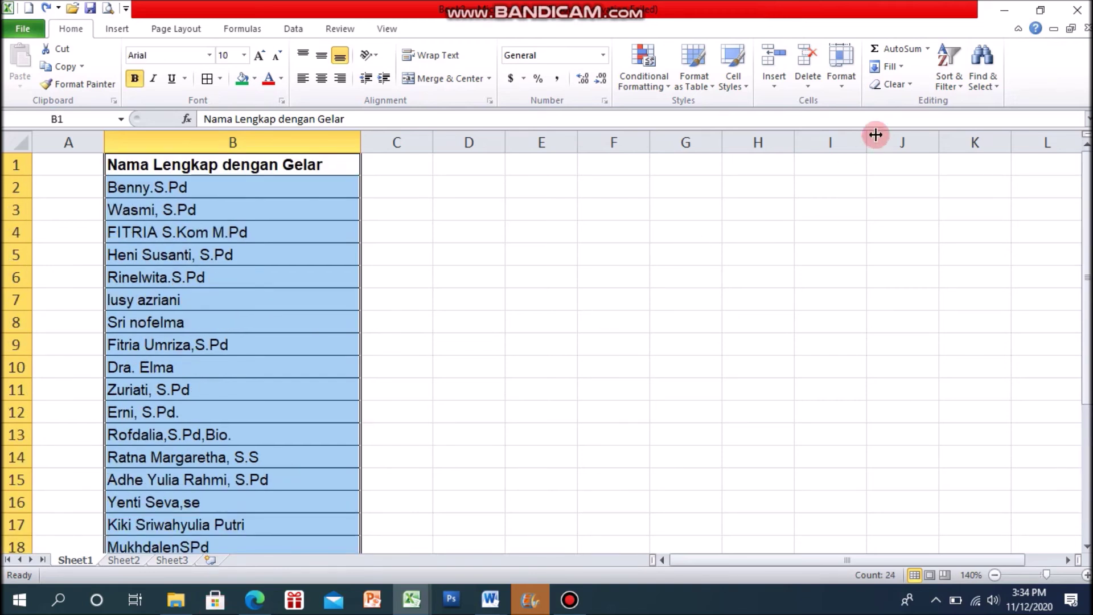
{"action": "left_click", "coordinate": [961, 92]}
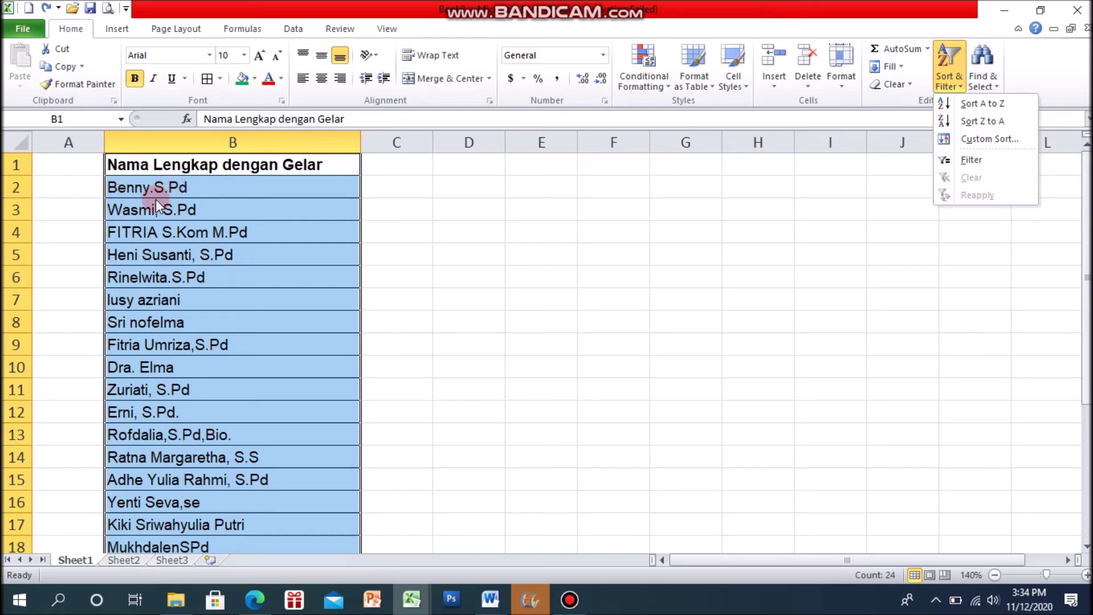
{"action": "left_click", "coordinate": [991, 109]}
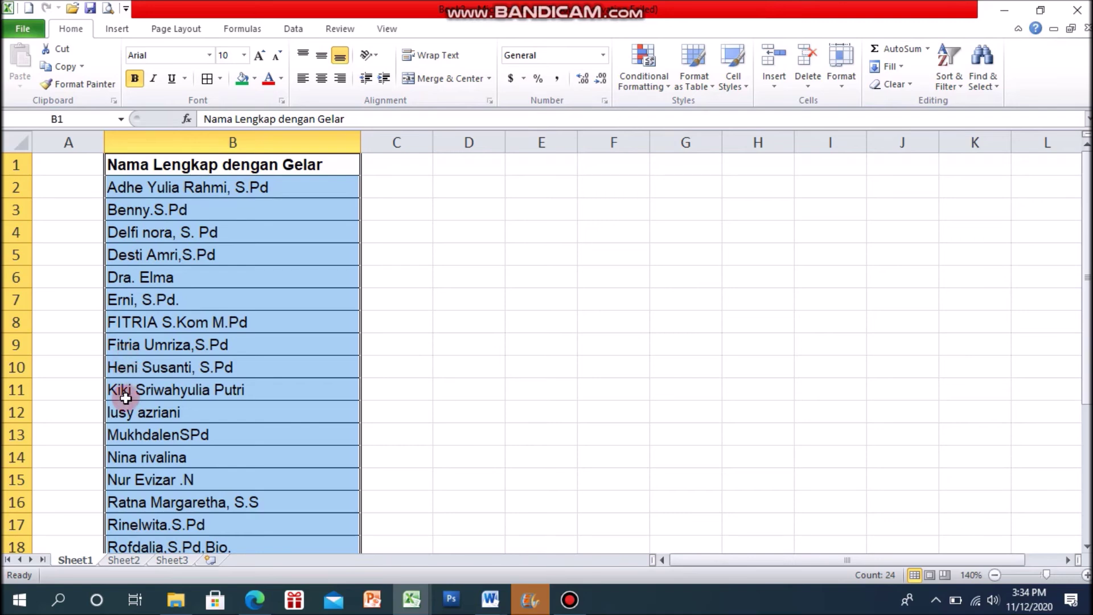
{"action": "scroll", "coordinate": [119, 410], "scroll_direction": "down", "scroll_amount": 4}
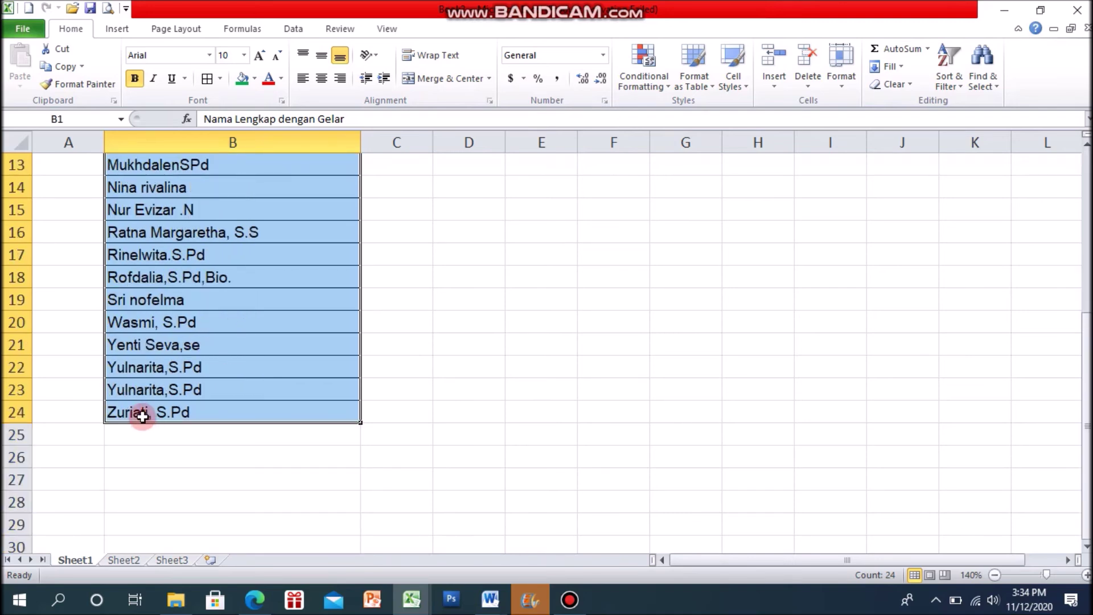
{"action": "scroll", "coordinate": [556, 320], "scroll_direction": "up", "scroll_amount": 4}
Sort the selected name list from Z to A and check its first and last entries
{"action": "left_click", "coordinate": [961, 80]}
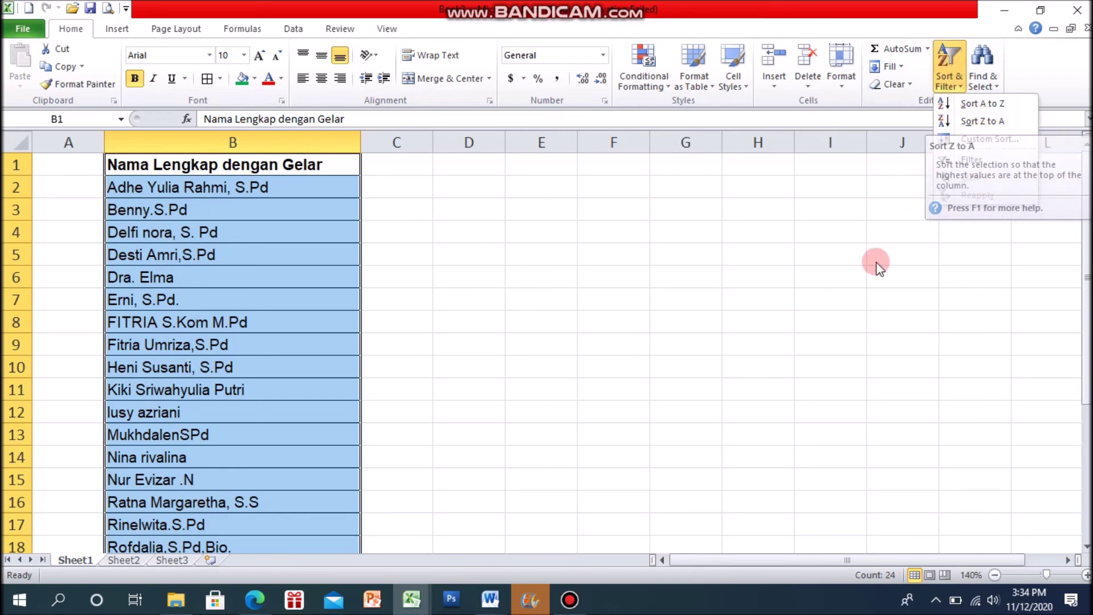
{"action": "left_click", "coordinate": [989, 126]}
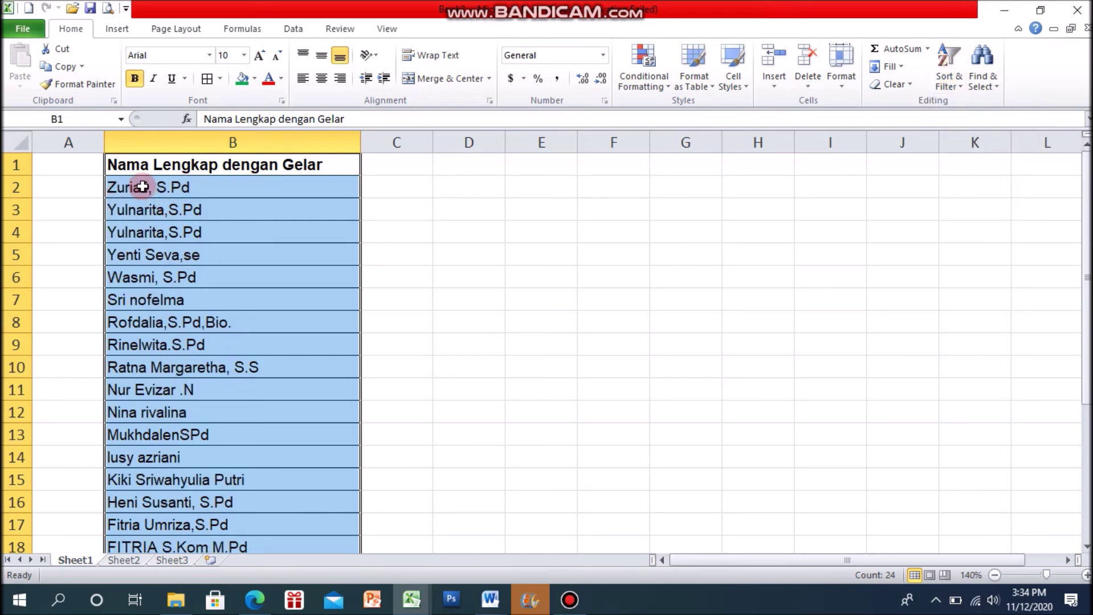
{"action": "left_click", "coordinate": [146, 188]}
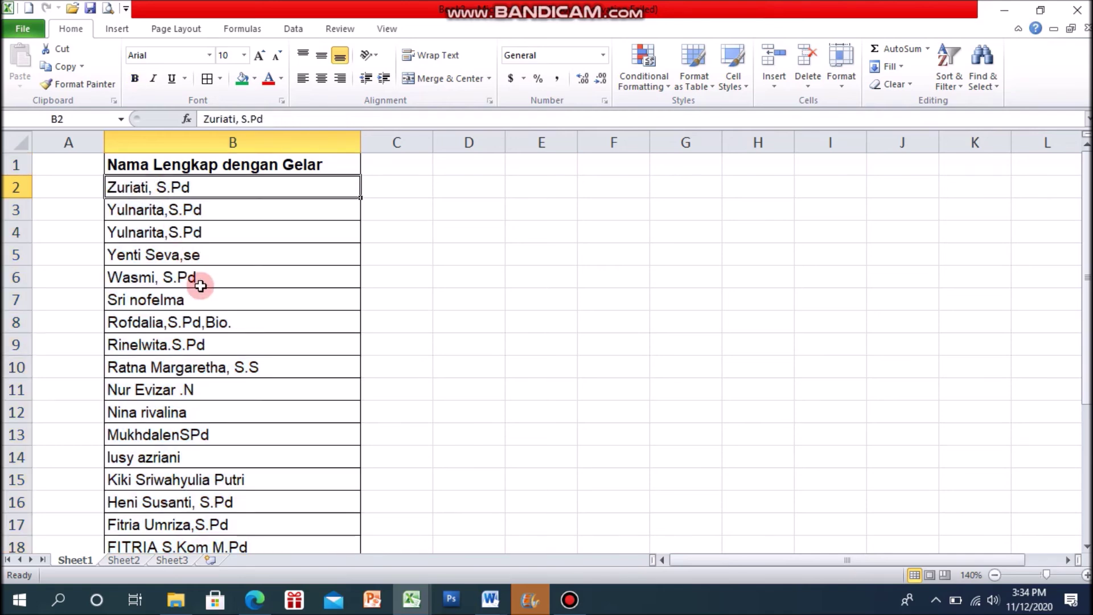
{"action": "scroll", "coordinate": [202, 290], "scroll_direction": "down", "scroll_amount": 5}
{"action": "left_click", "coordinate": [129, 344]}
{"action": "scroll", "coordinate": [130, 343], "scroll_direction": "up", "scroll_amount": 5}
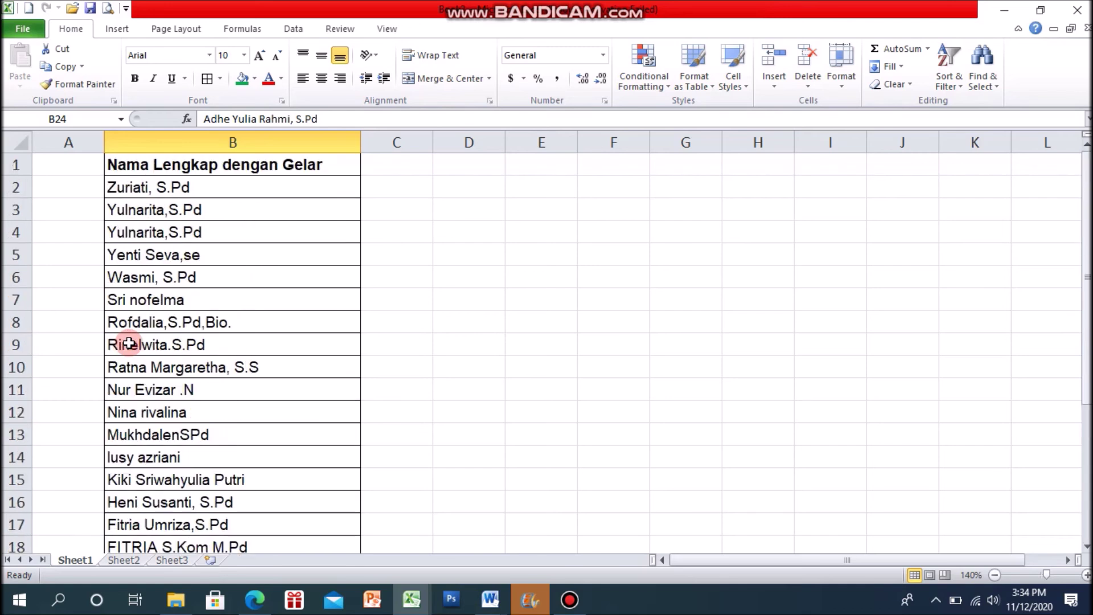
{"action": "left_click", "coordinate": [580, 277]}
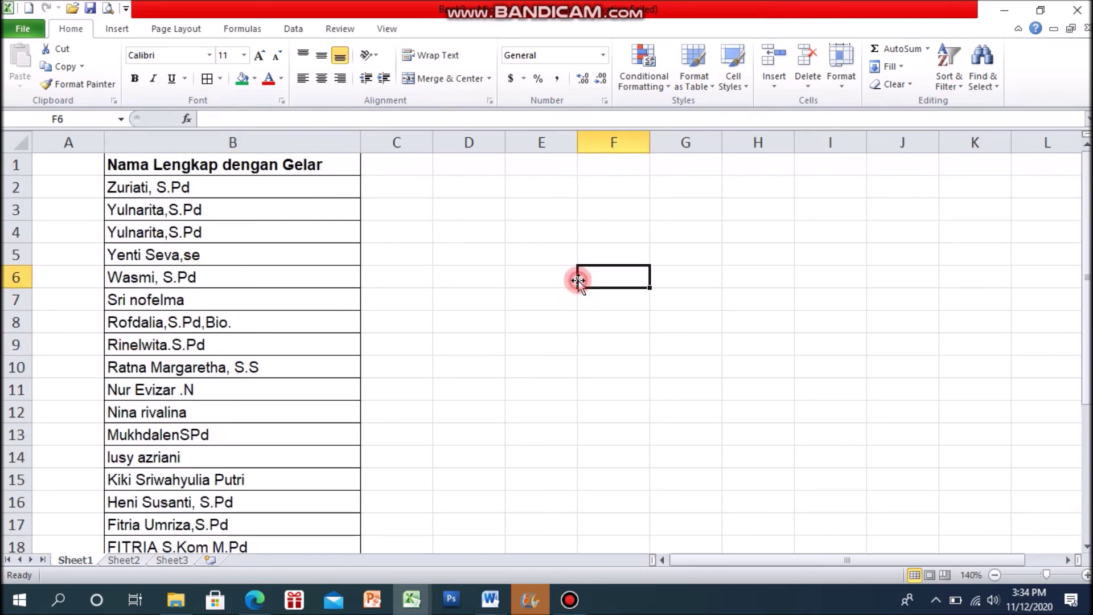
{"action": "left_click", "coordinate": [957, 87]}
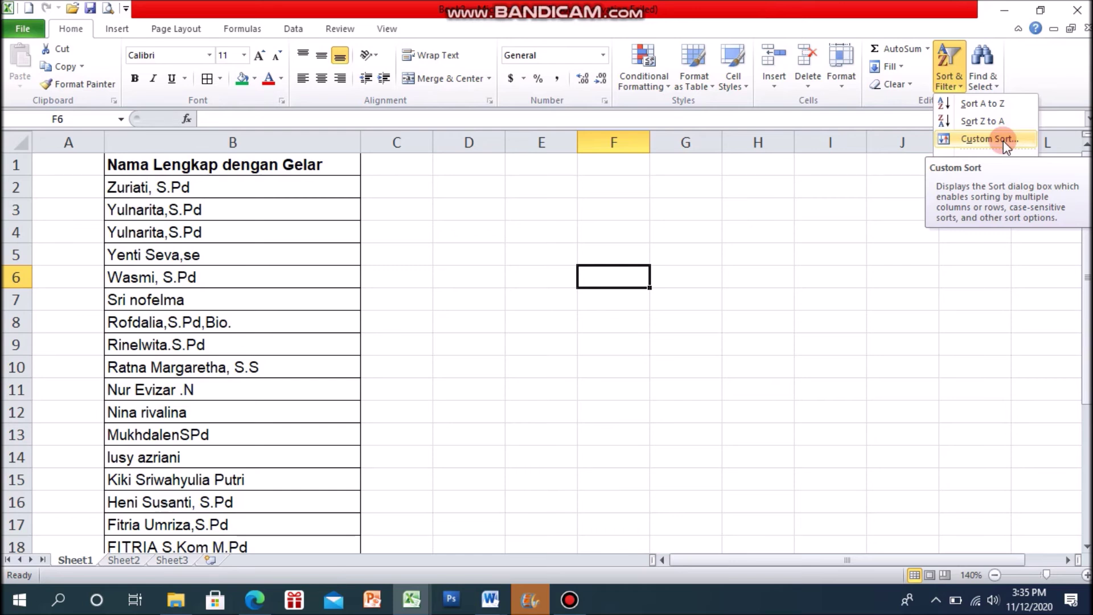
{"action": "left_click", "coordinate": [880, 324]}
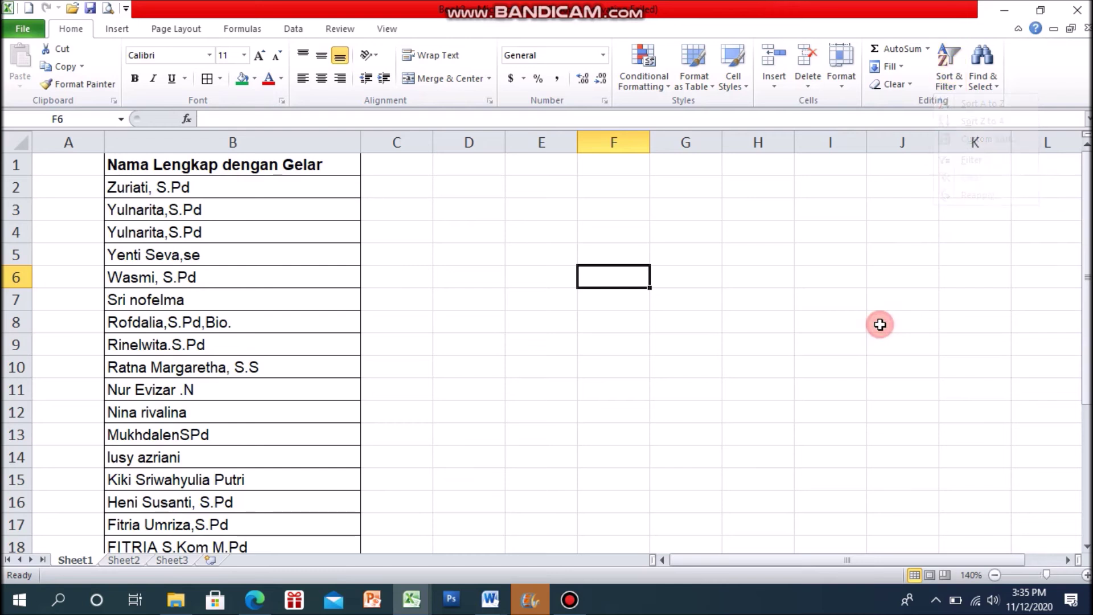
{"action": "left_click", "coordinate": [260, 145]}
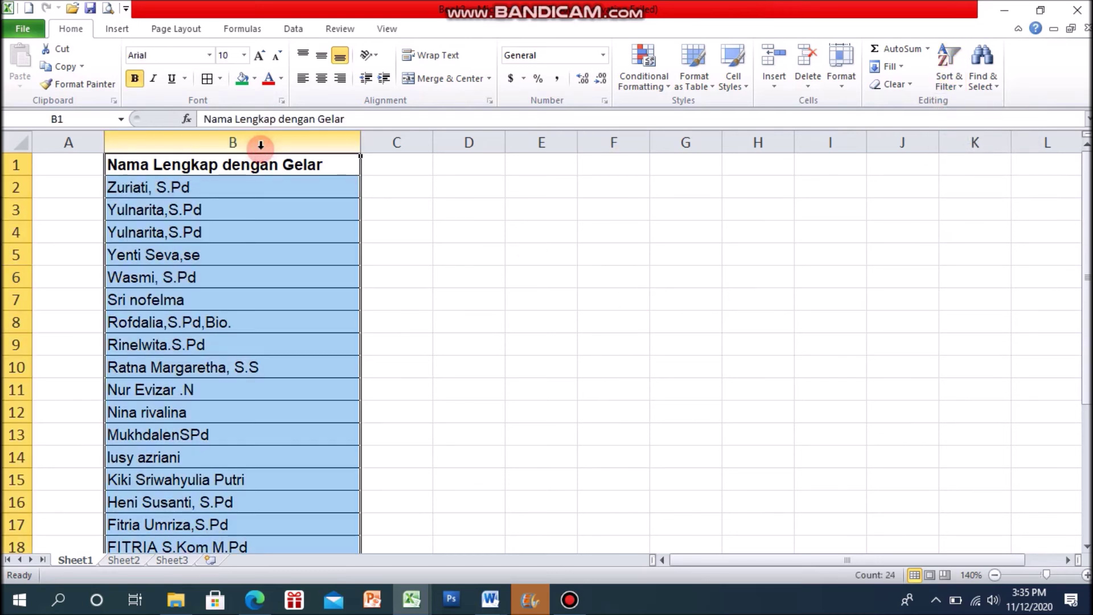
{"action": "left_click", "coordinate": [407, 168]}
{"action": "left_click", "coordinate": [485, 169]}
{"action": "left_click", "coordinate": [536, 168]}
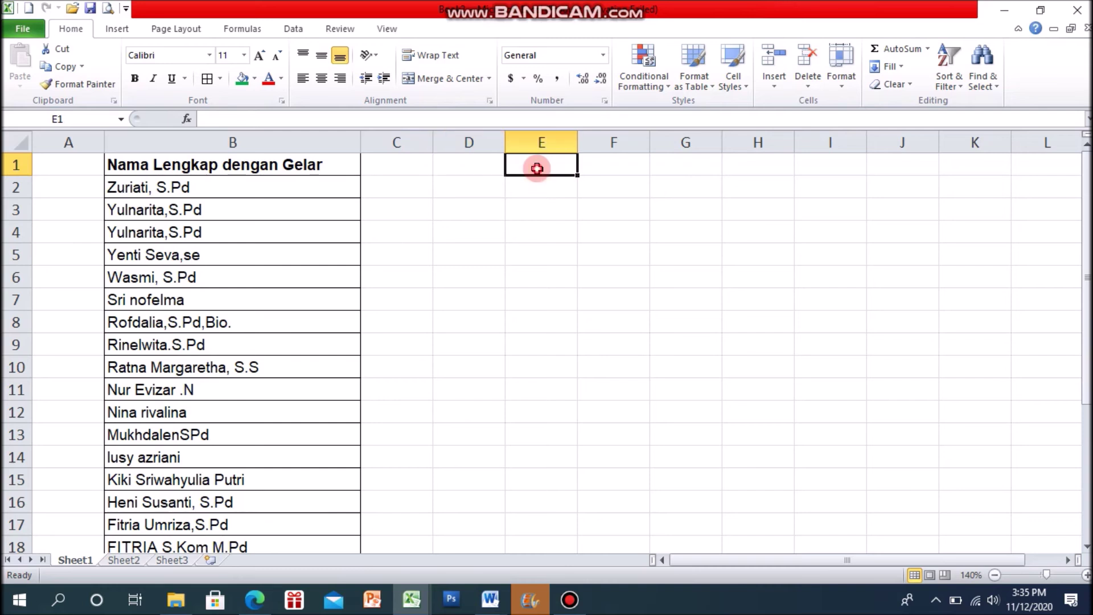
{"action": "left_click", "coordinate": [672, 227]}
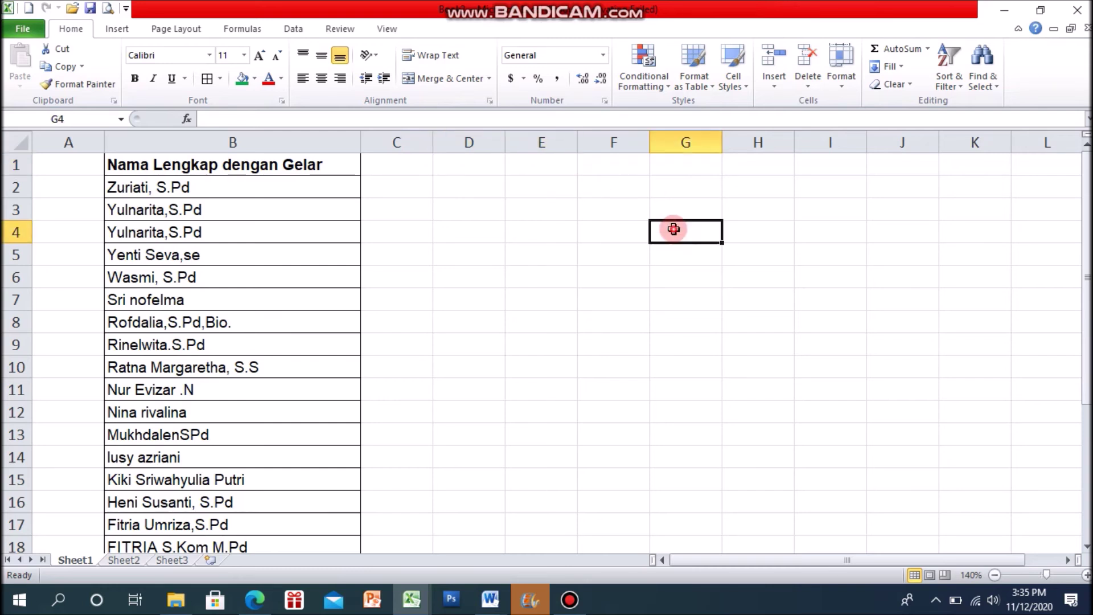
{"action": "left_click", "coordinate": [961, 87]}
{"action": "left_click", "coordinate": [776, 353]}
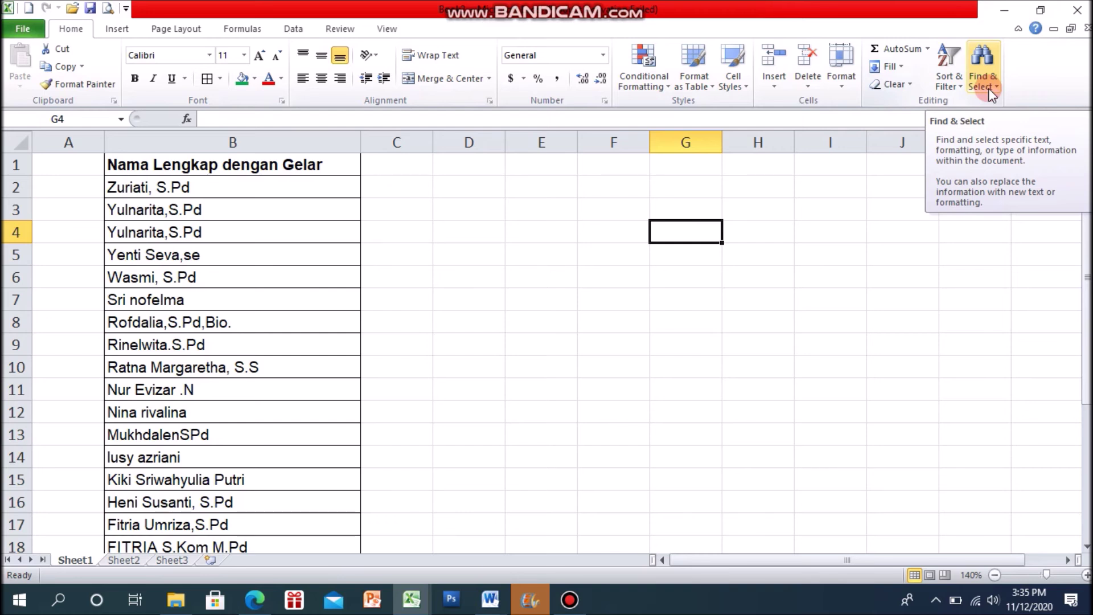
{"action": "left_click", "coordinate": [805, 299]}
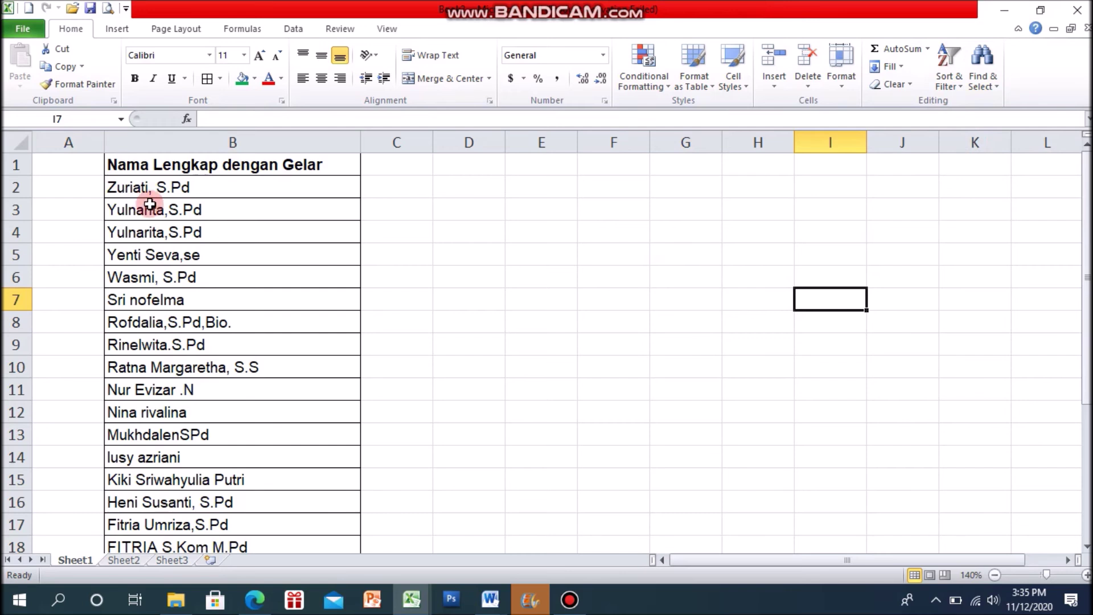
Number the names in A2:A24 by entering 1 and 2 and filling the series down, with the numbers centred
{"action": "left_click", "coordinate": [80, 191]}
{"action": "type", "text": "1"}
{"action": "key", "text": "Return"}
{"action": "type", "text": "2"}
{"action": "key", "text": "Return"}
{"action": "left_click_drag", "start_coordinate": [76, 194], "coordinate": [106, 512]}
{"action": "left_click", "coordinate": [321, 78]}
{"action": "left_click", "coordinate": [589, 278]}
{"action": "scroll", "coordinate": [497, 398], "scroll_direction": "up", "scroll_amount": 3}
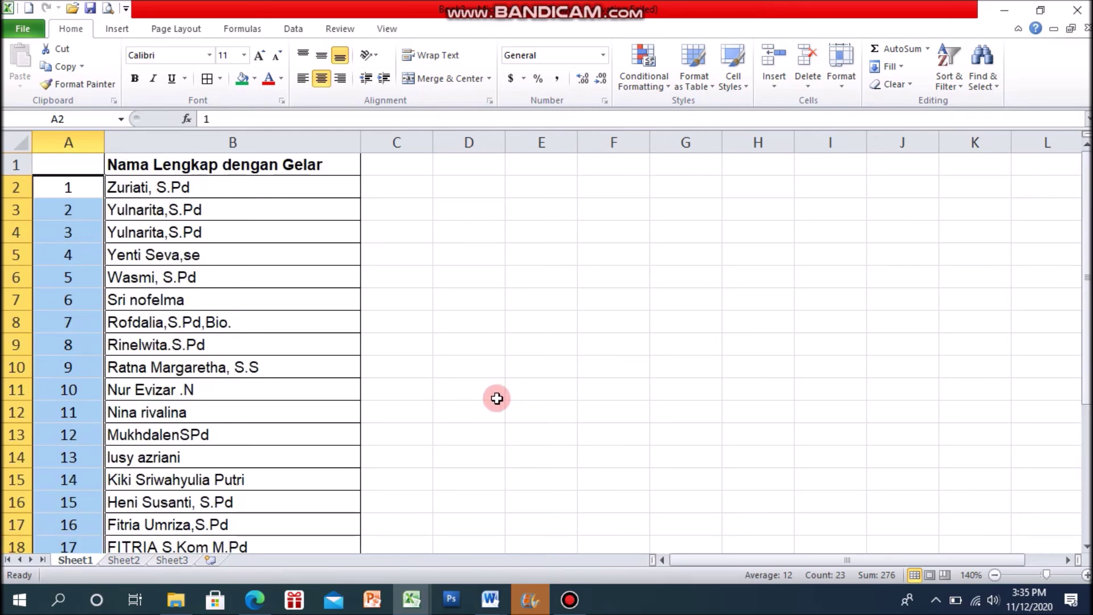
Look through the numbered name list to its last row and locate the entry in B14
{"action": "left_click", "coordinate": [497, 398]}
{"action": "scroll", "coordinate": [359, 352], "scroll_direction": "down", "scroll_amount": 5}
{"action": "scroll", "coordinate": [156, 395], "scroll_direction": "up", "scroll_amount": 5}
{"action": "left_click", "coordinate": [211, 187]}
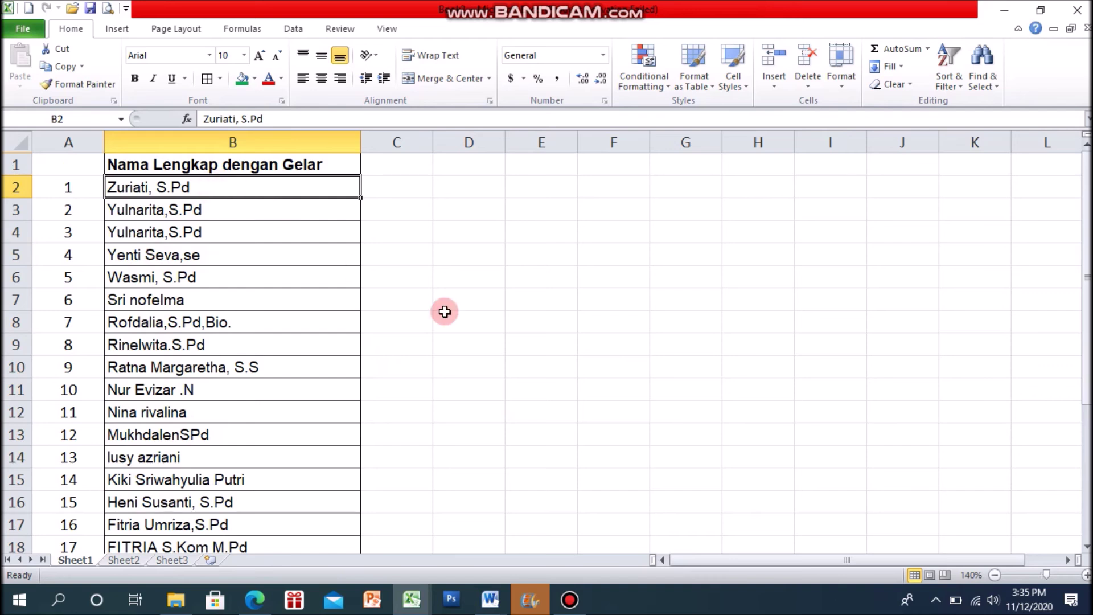
{"action": "left_click", "coordinate": [507, 342]}
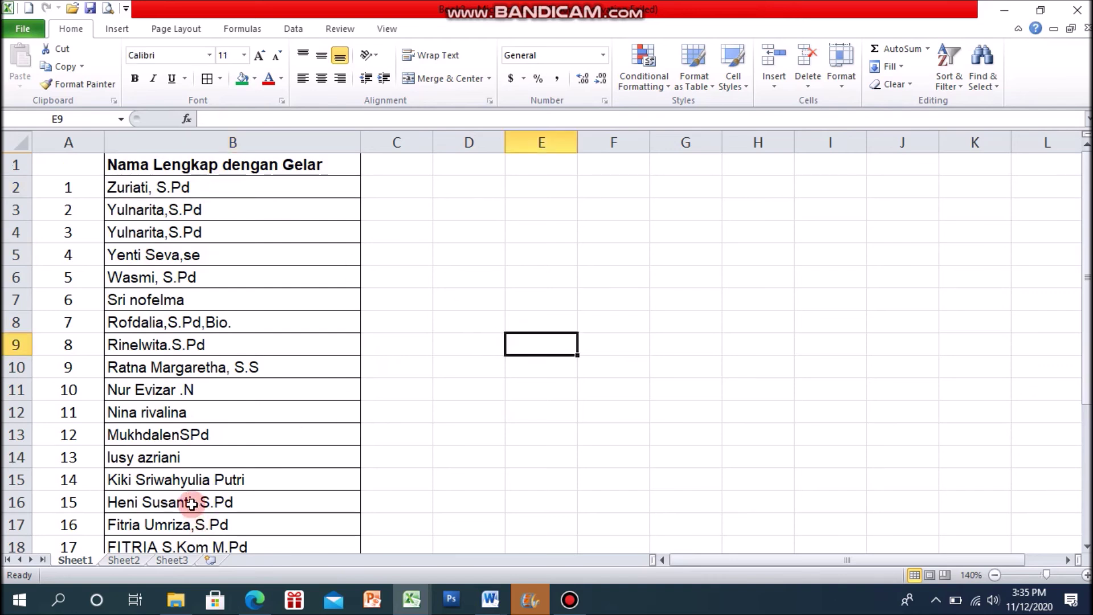
{"action": "scroll", "coordinate": [149, 468], "scroll_direction": "down", "scroll_amount": 2}
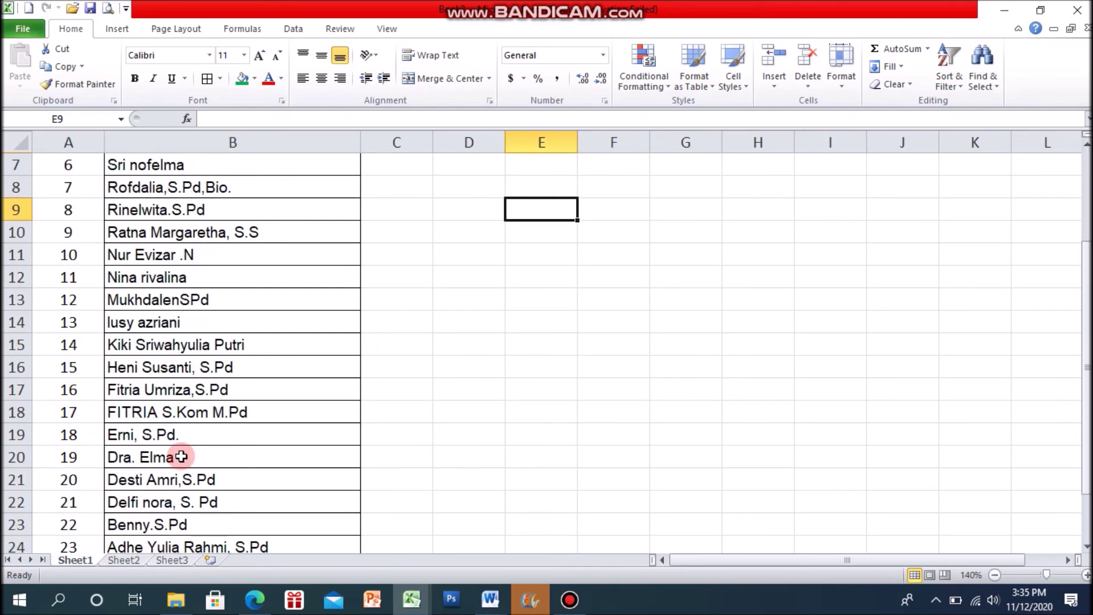
{"action": "left_click", "coordinate": [169, 321]}
{"action": "scroll", "coordinate": [430, 331], "scroll_direction": "up", "scroll_amount": 2}
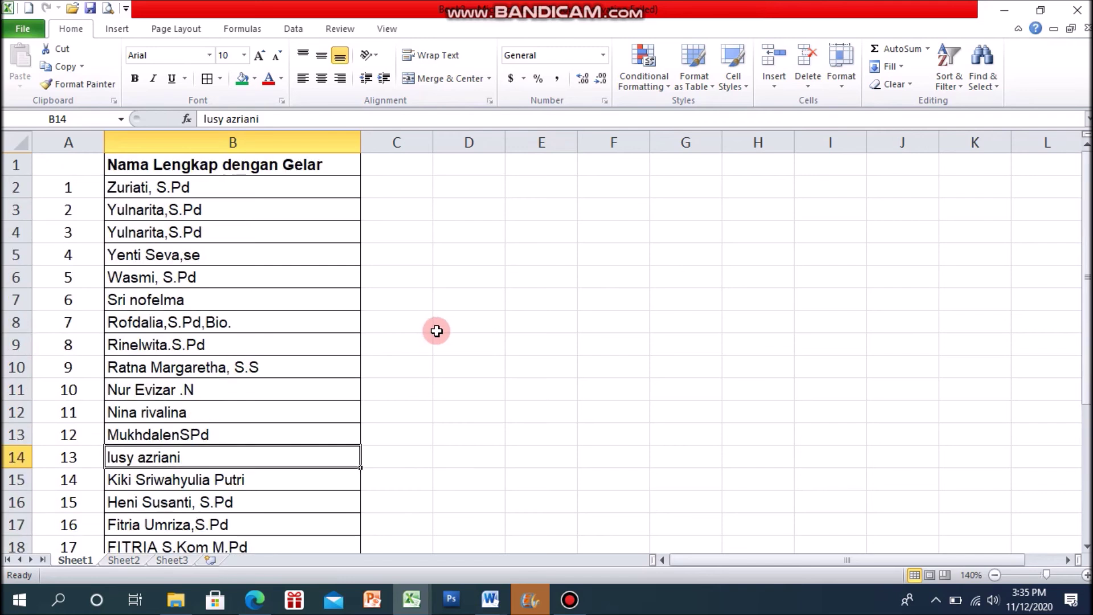
{"action": "left_click", "coordinate": [437, 331]}
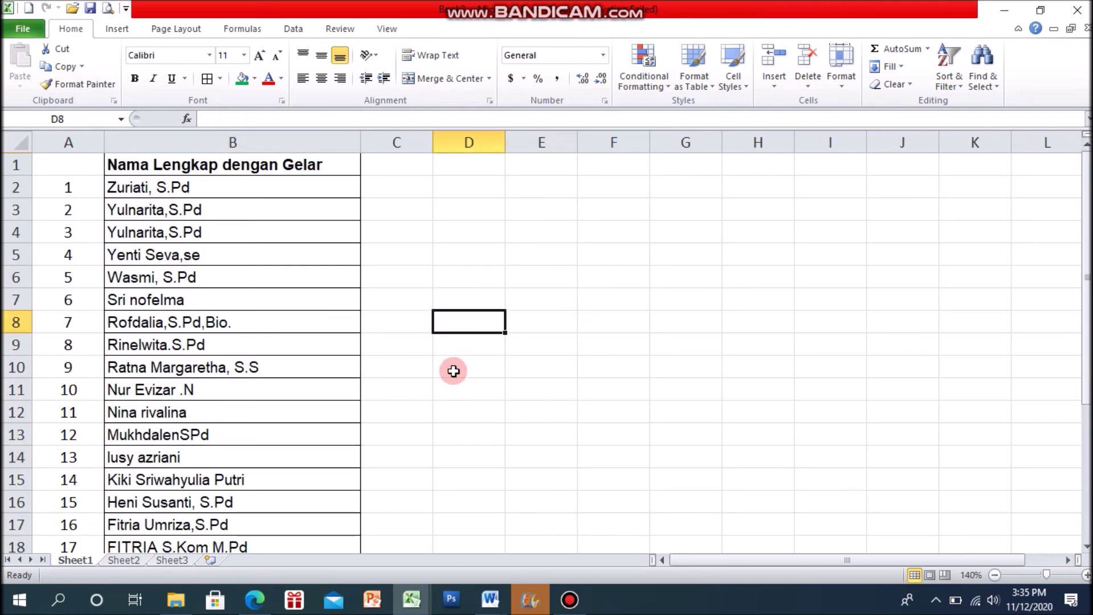
Use Find to search the sheet for the first name of the person listed as number 13
{"action": "left_click", "coordinate": [995, 84]}
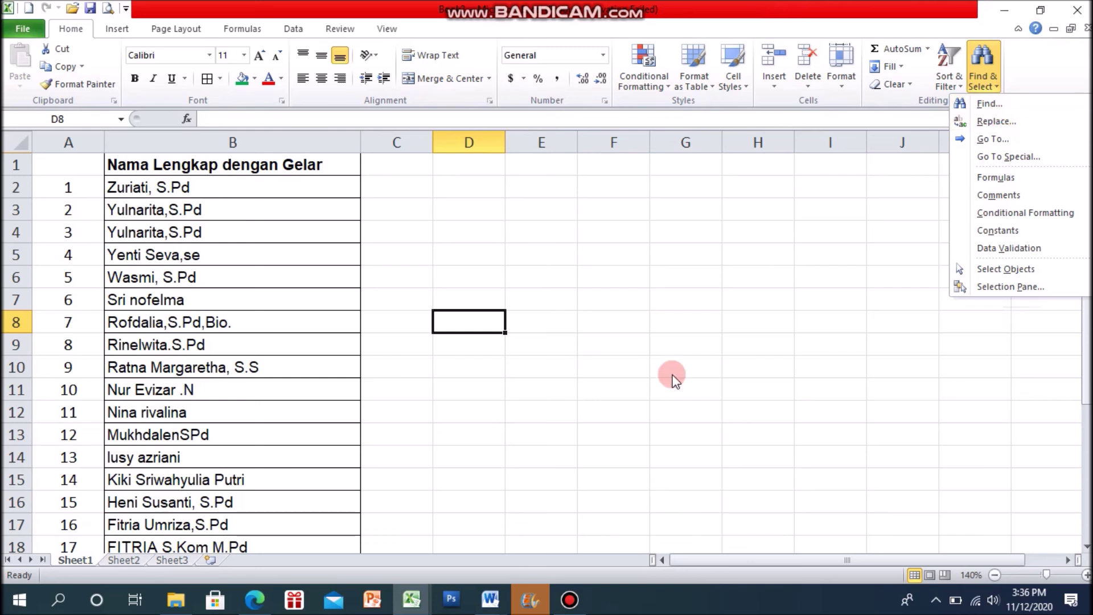
{"action": "left_click", "coordinate": [997, 105]}
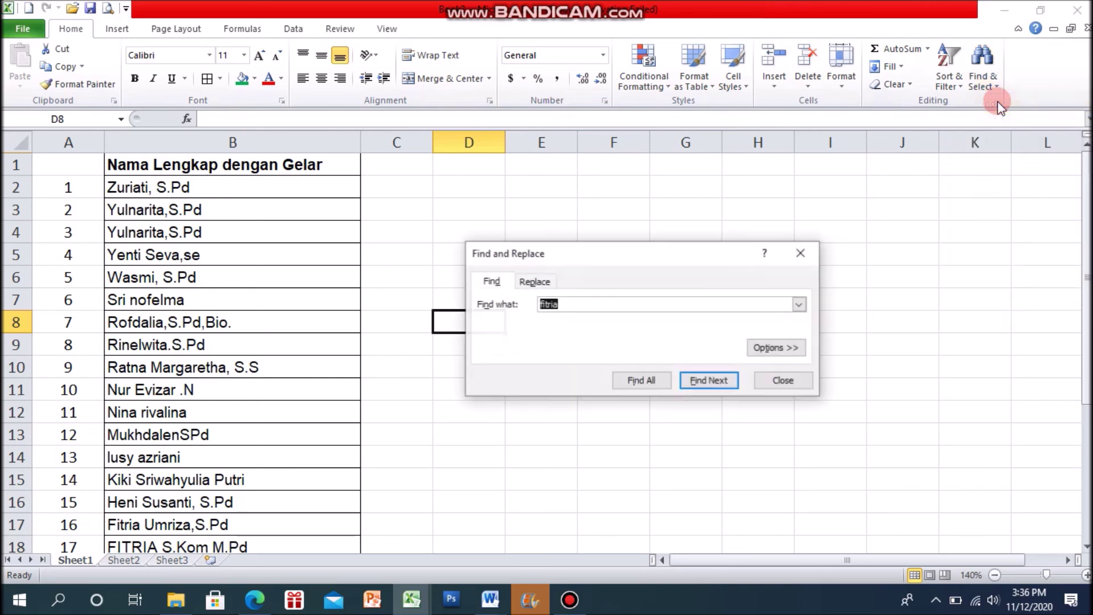
{"action": "left_click_drag", "start_coordinate": [691, 254], "coordinate": [640, 207]}
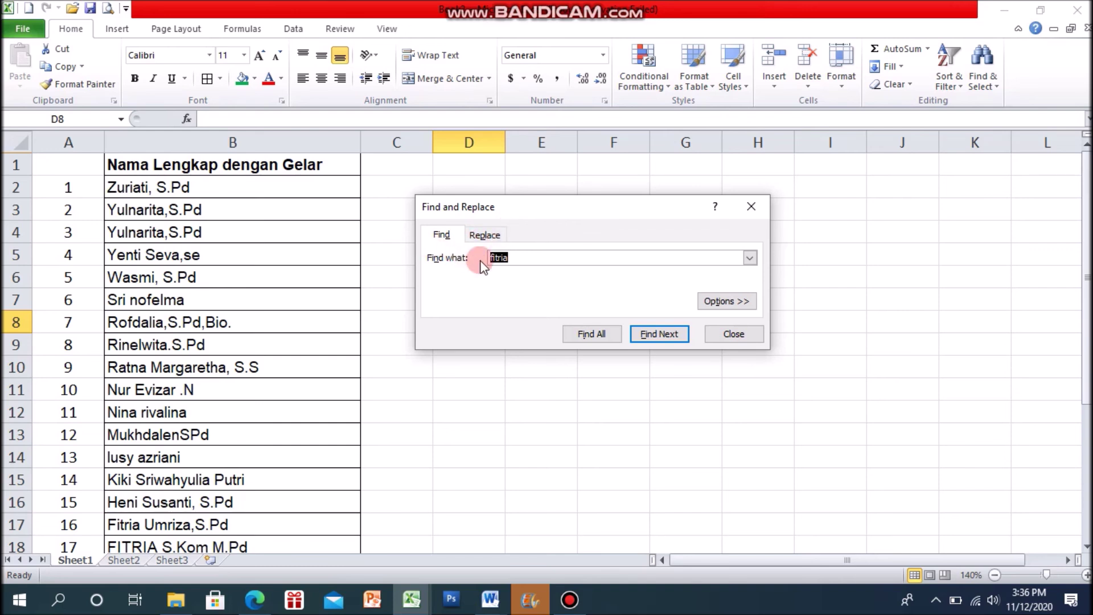
{"action": "left_click", "coordinate": [515, 259]}
{"action": "left_click", "coordinate": [667, 334]}
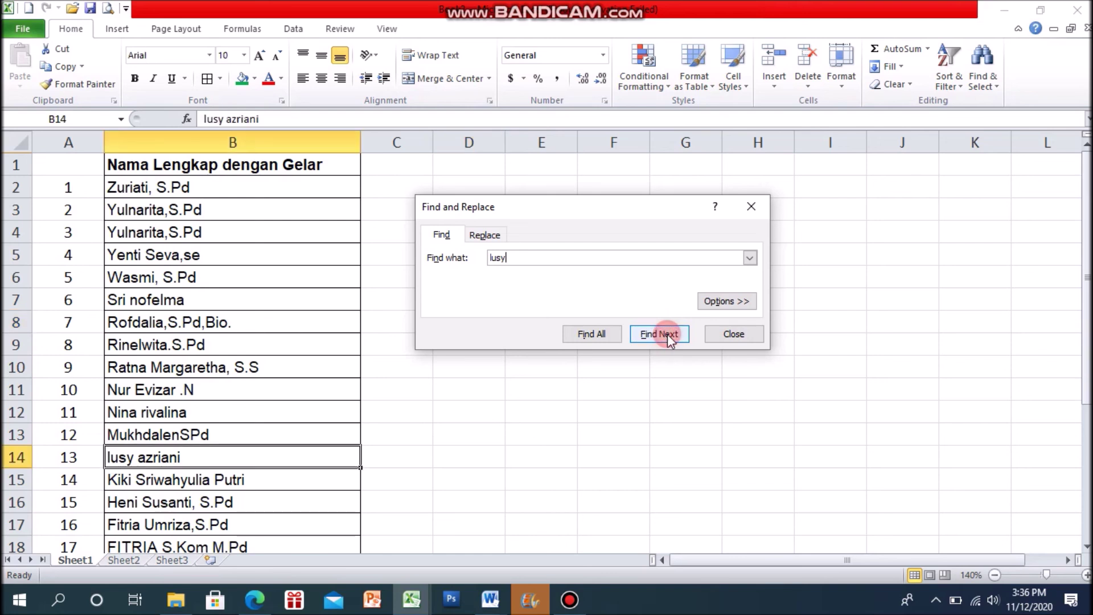
{"action": "left_click", "coordinate": [267, 450]}
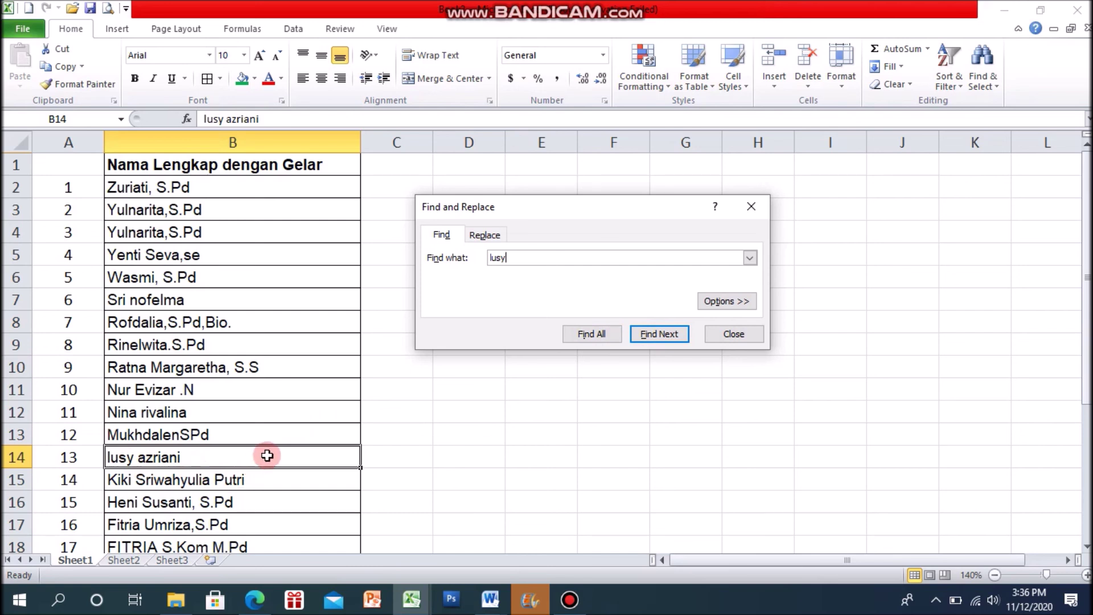
Set up a replacement that swaps the searched first name for a different first name
{"action": "left_click", "coordinate": [484, 235]}
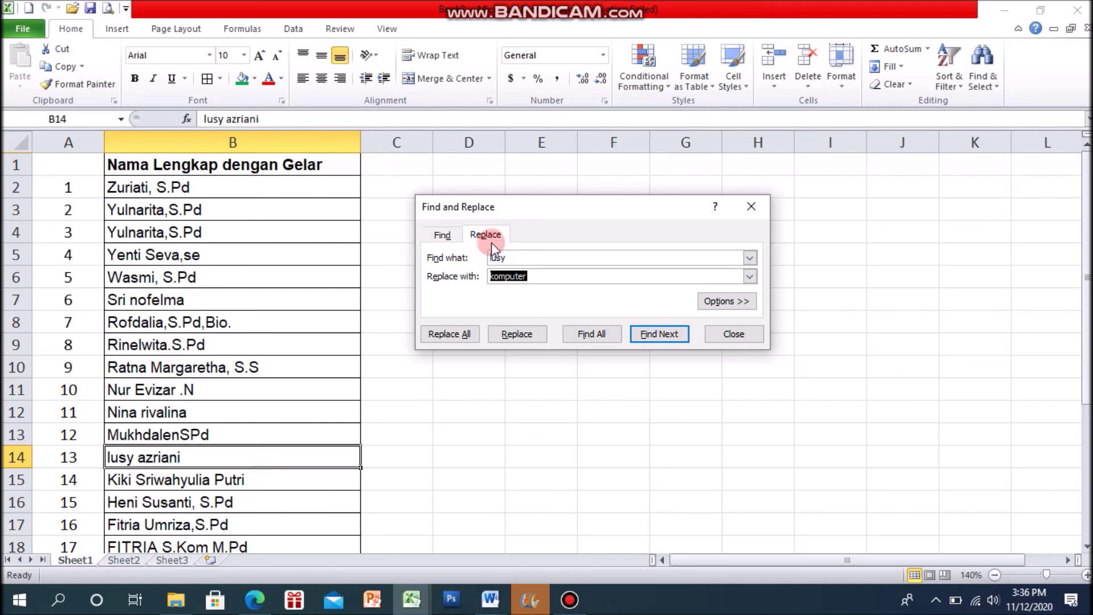
{"action": "left_click", "coordinate": [513, 256]}
{"action": "left_click", "coordinate": [514, 256]}
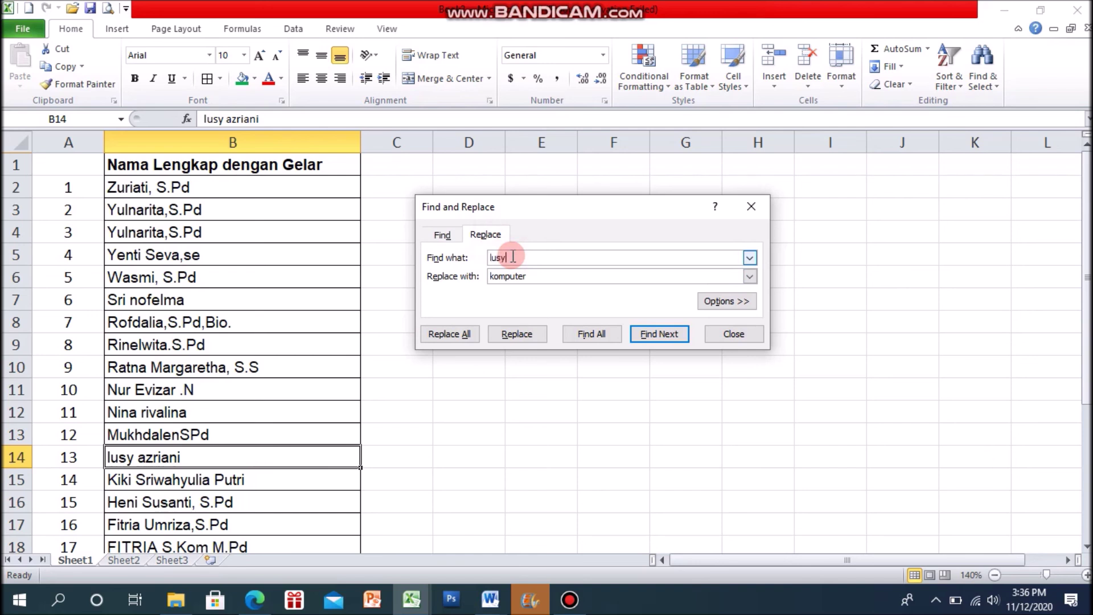
{"action": "left_click", "coordinate": [539, 277]}
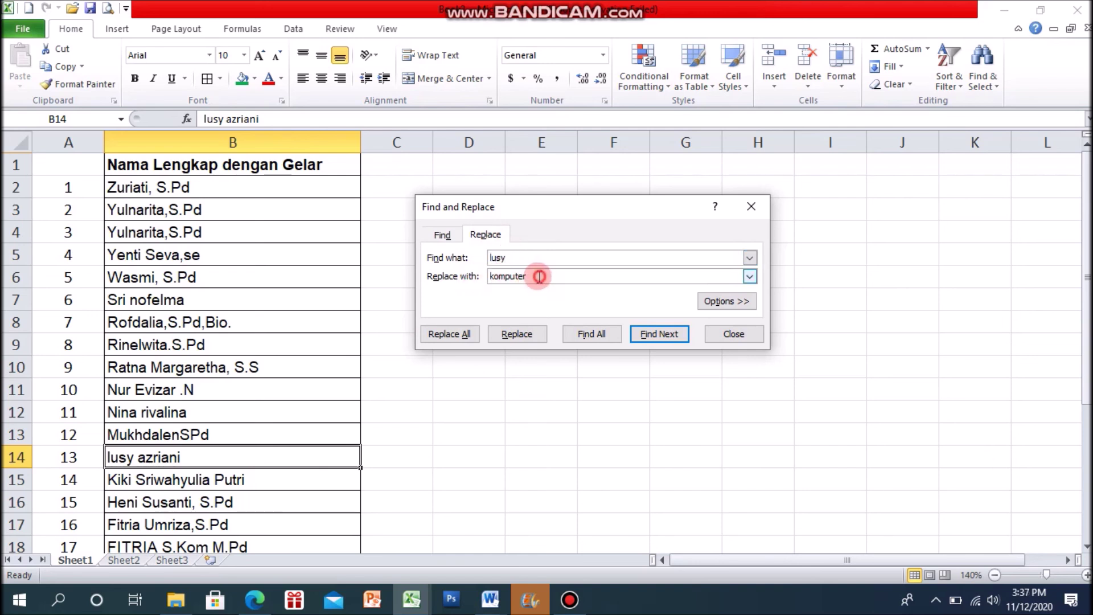
{"action": "double_click", "coordinate": [490, 276]}
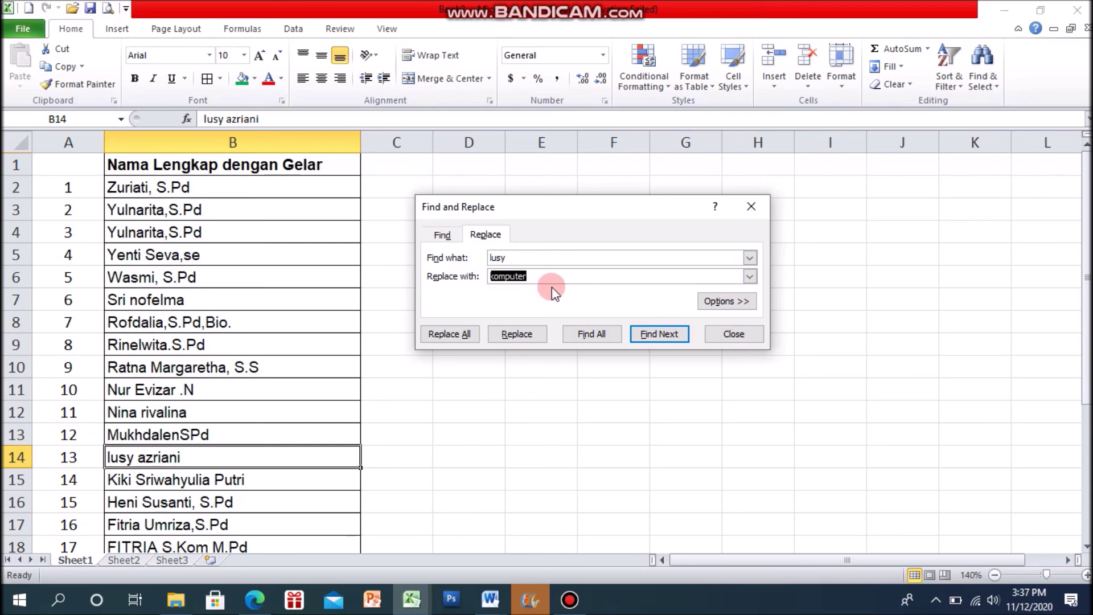
{"action": "type", "text": "dewi"}
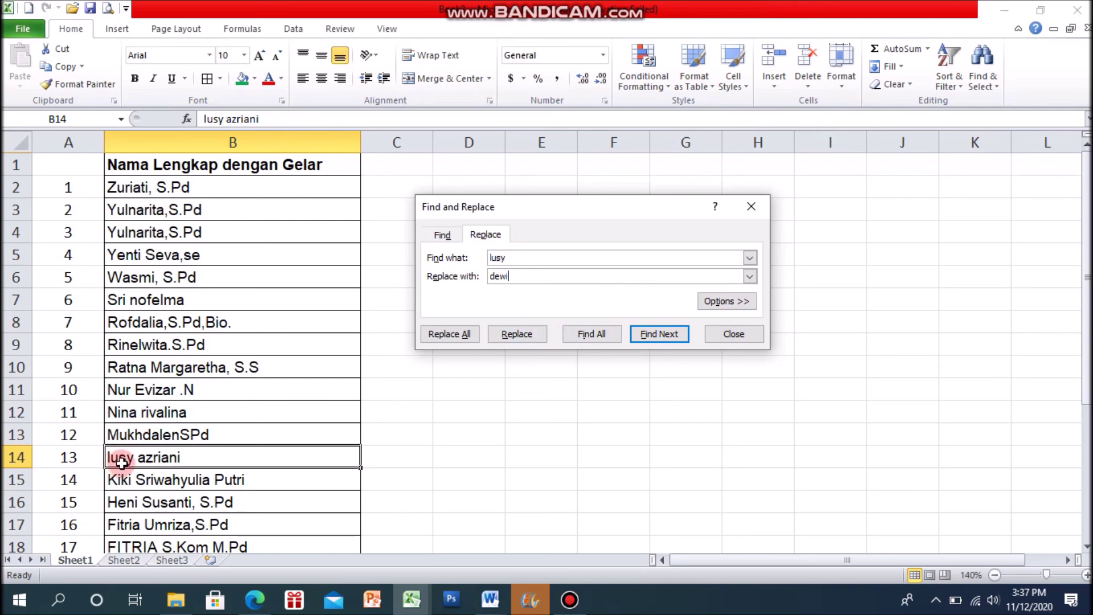
Fill cell B14 with green, replace the first name in it with the new one, and close Find and Replace
{"action": "left_click", "coordinate": [262, 120]}
{"action": "left_click", "coordinate": [242, 78]}
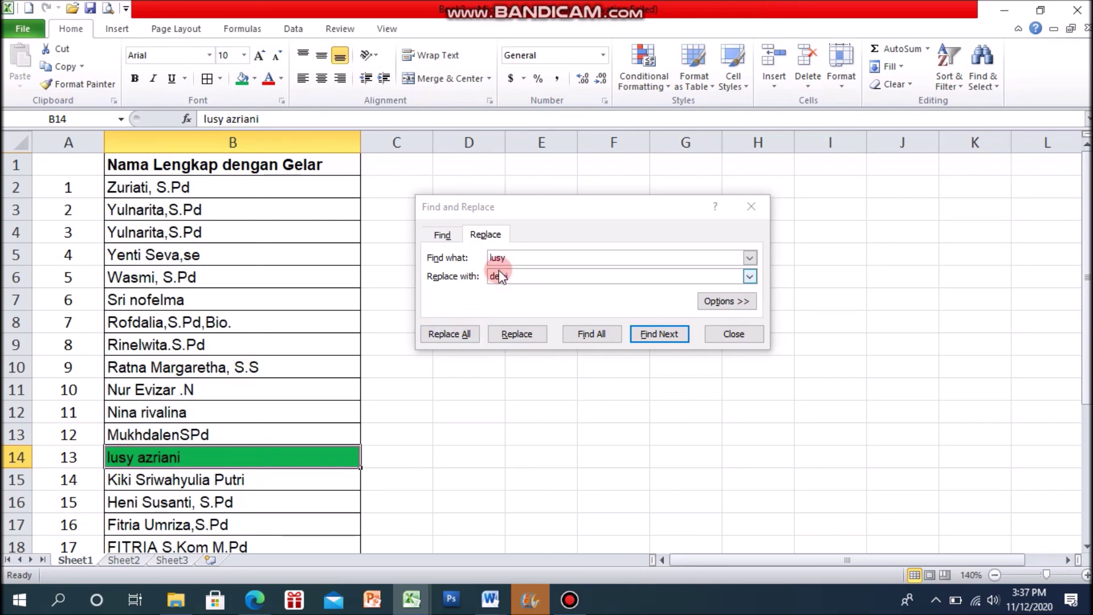
{"action": "left_click", "coordinate": [530, 336]}
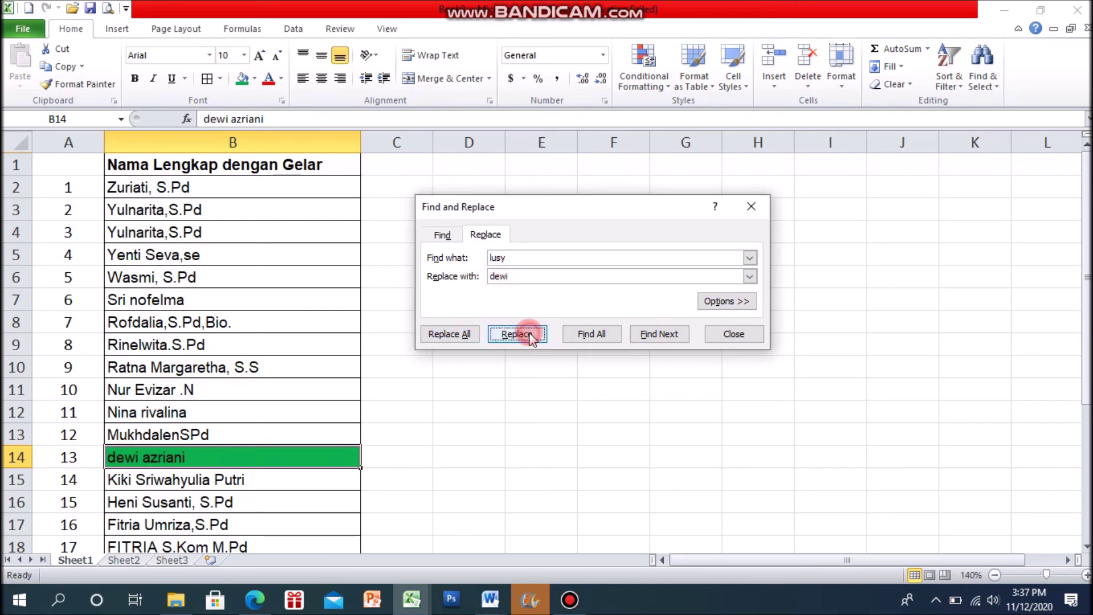
{"action": "left_click", "coordinate": [734, 334]}
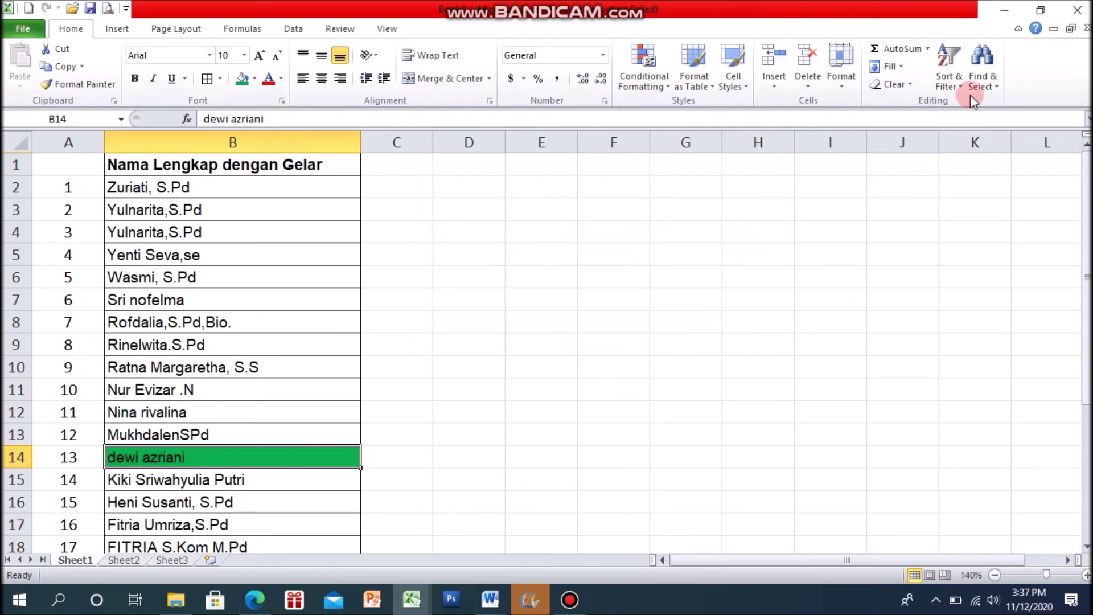